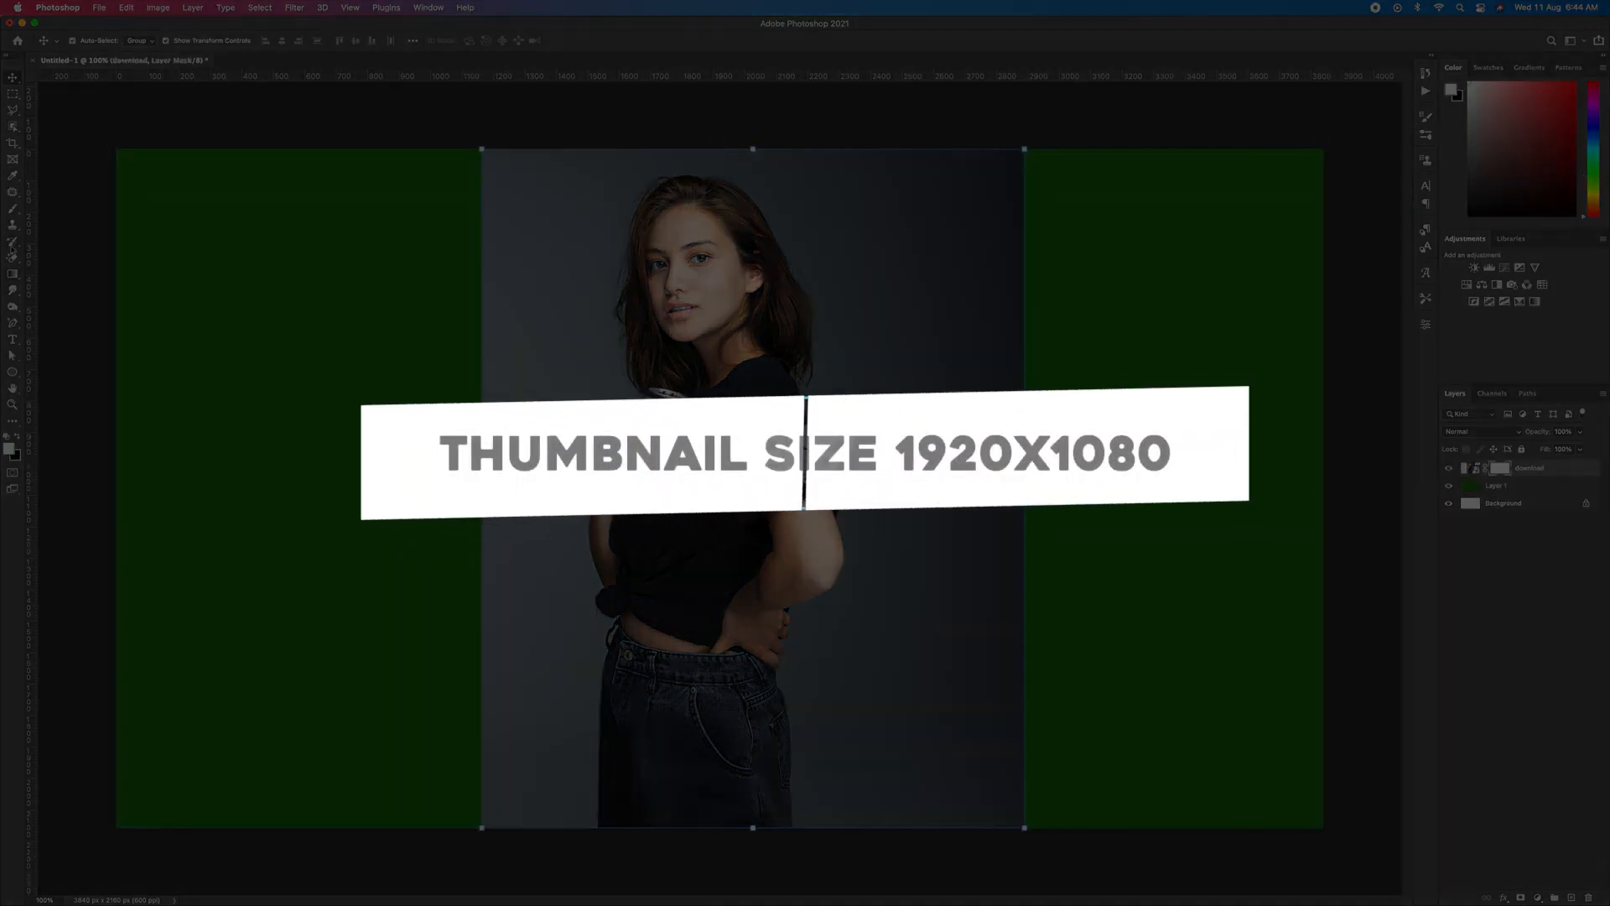
Paint black on the download layer's mask along the jeans, waist strap, shirt knot and adjoining forearm edge to hide the background.
right_click(799, 632)
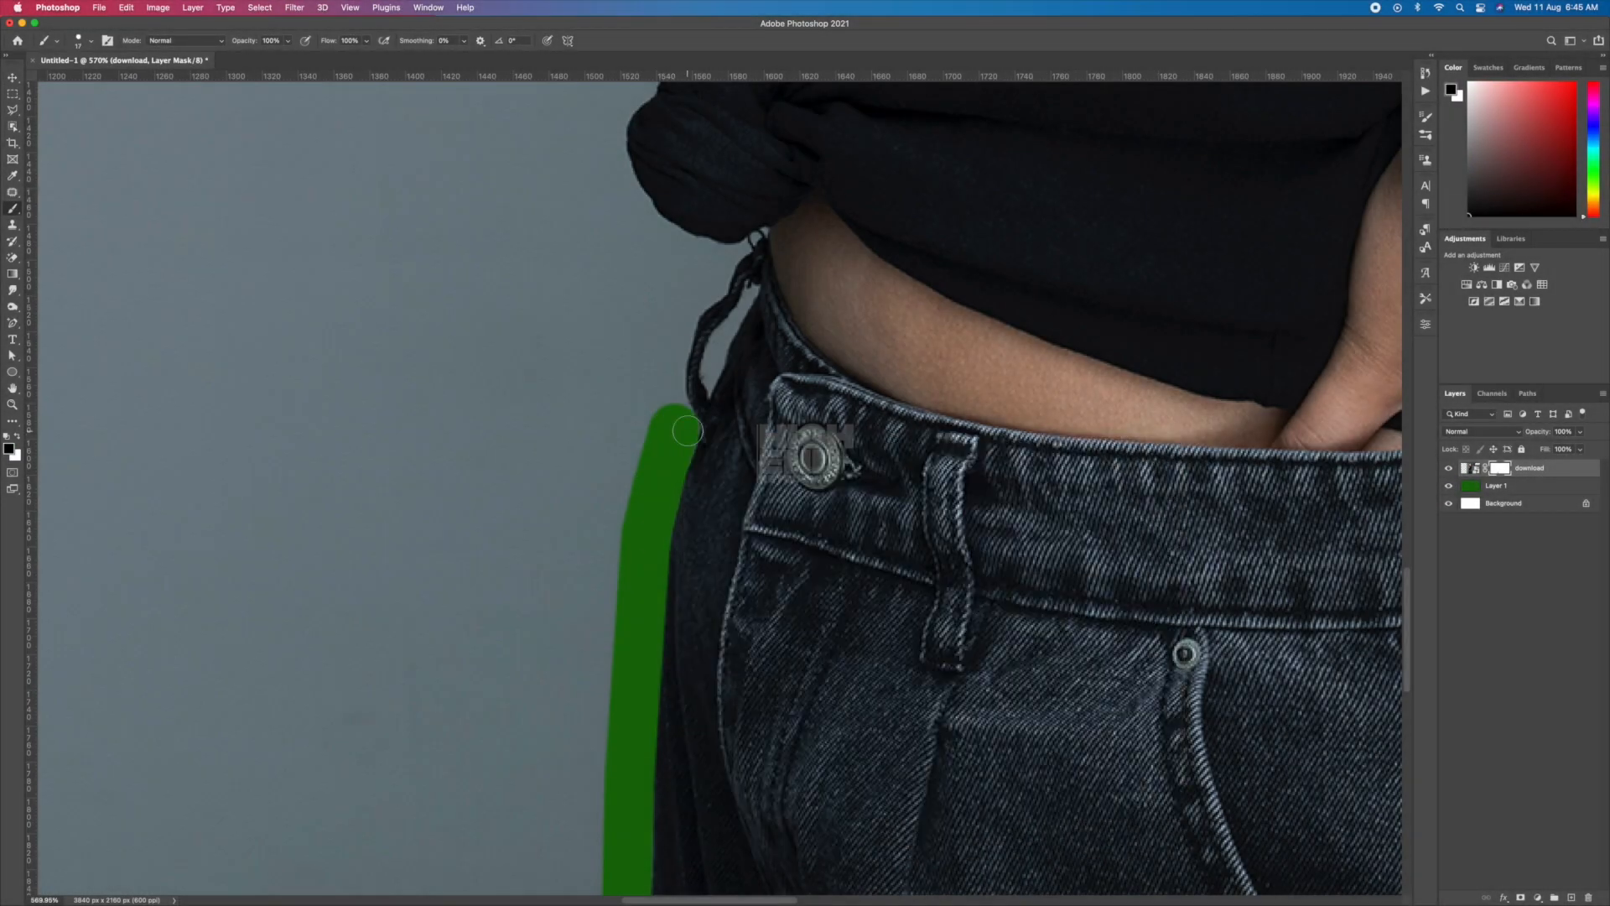
mouse_move(676, 419)
left_mouse_down()
mouse_move(671, 377)
mouse_move(688, 311)
mouse_move(757, 222)
mouse_move(637, 206)
mouse_move(616, 118)
left_mouse_up()
key("x")
mouse_move(616, 118)
left_mouse_down()
mouse_move(618, 513)
mouse_move(673, 468)
mouse_move(607, 346)
left_mouse_up()
key("x")
key("x")
left_click_drag(605, 551, 594, 424)
scroll(593, 423, "up", 5)
mouse_move(619, 503)
left_mouse_down()
mouse_move(626, 362)
mouse_move(685, 197)
mouse_move(723, 135)
left_mouse_up()
scroll(723, 136, "up", 5)
Brush the grey background away on the mask around the can-holding hand and the outline of the hair.
mouse_move(665, 445)
left_mouse_down()
mouse_move(776, 329)
mouse_move(888, 315)
mouse_move(854, 321)
mouse_move(883, 263)
mouse_move(788, 148)
left_mouse_up()
left_click_drag(788, 147, 806, 655)
mouse_move(806, 655)
left_mouse_down()
mouse_move(783, 373)
mouse_move(754, 866)
left_mouse_up()
mouse_move(754, 866)
left_mouse_down()
mouse_move(841, 173)
mouse_move(438, 598)
left_mouse_up()
left_click_drag(455, 578, 891, 424)
left_click_drag(1095, 497, 873, 79)
left_click_drag(873, 79, 1174, 625)
left_click_drag(1174, 625, 1074, 85)
mouse_move(1074, 85)
left_mouse_down()
mouse_move(1143, 438)
mouse_move(1015, 596)
mouse_move(1091, 688)
left_mouse_up()
scroll(1090, 688, "down", 8)
Mask out the background strip along the outer sleeve, upper arm and elbow of the bent arm.
left_click_drag(1040, 453, 1208, 721)
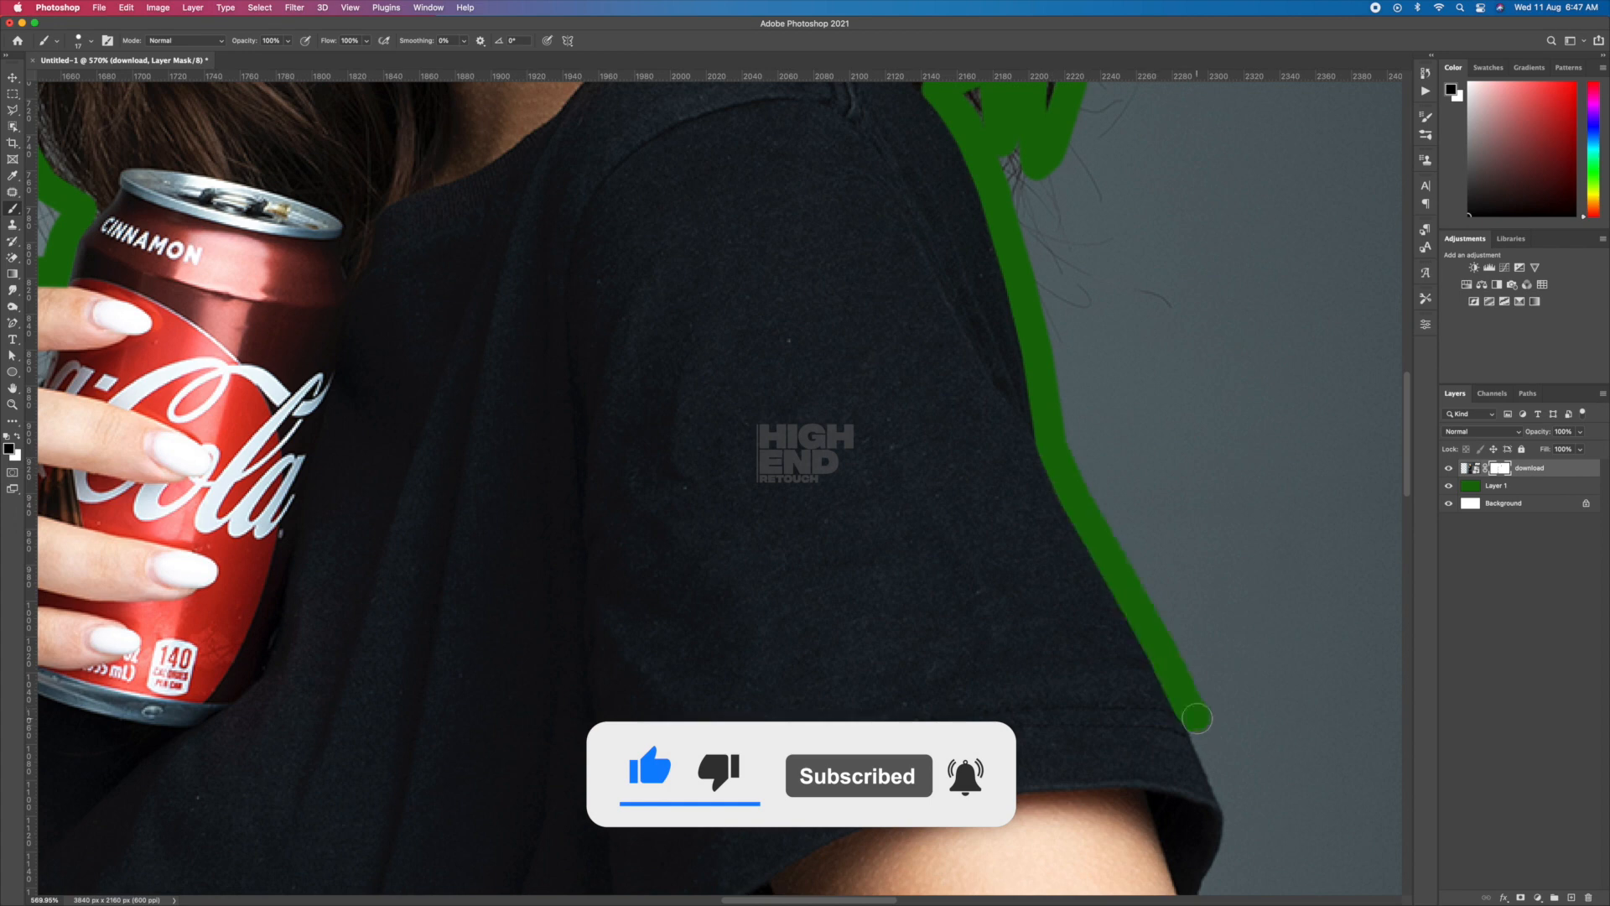
scroll(1208, 721, "down", 3)
left_click_drag(1140, 477, 1170, 751)
scroll(1170, 750, "down", 5)
mouse_move(1183, 394)
left_mouse_down()
mouse_move(1128, 453)
mouse_move(890, 544)
mouse_move(864, 579)
left_mouse_up()
Mask around the fingers resting on the hip and down the adjoining edge of the jeans, correcting stray strokes in white.
key("x")
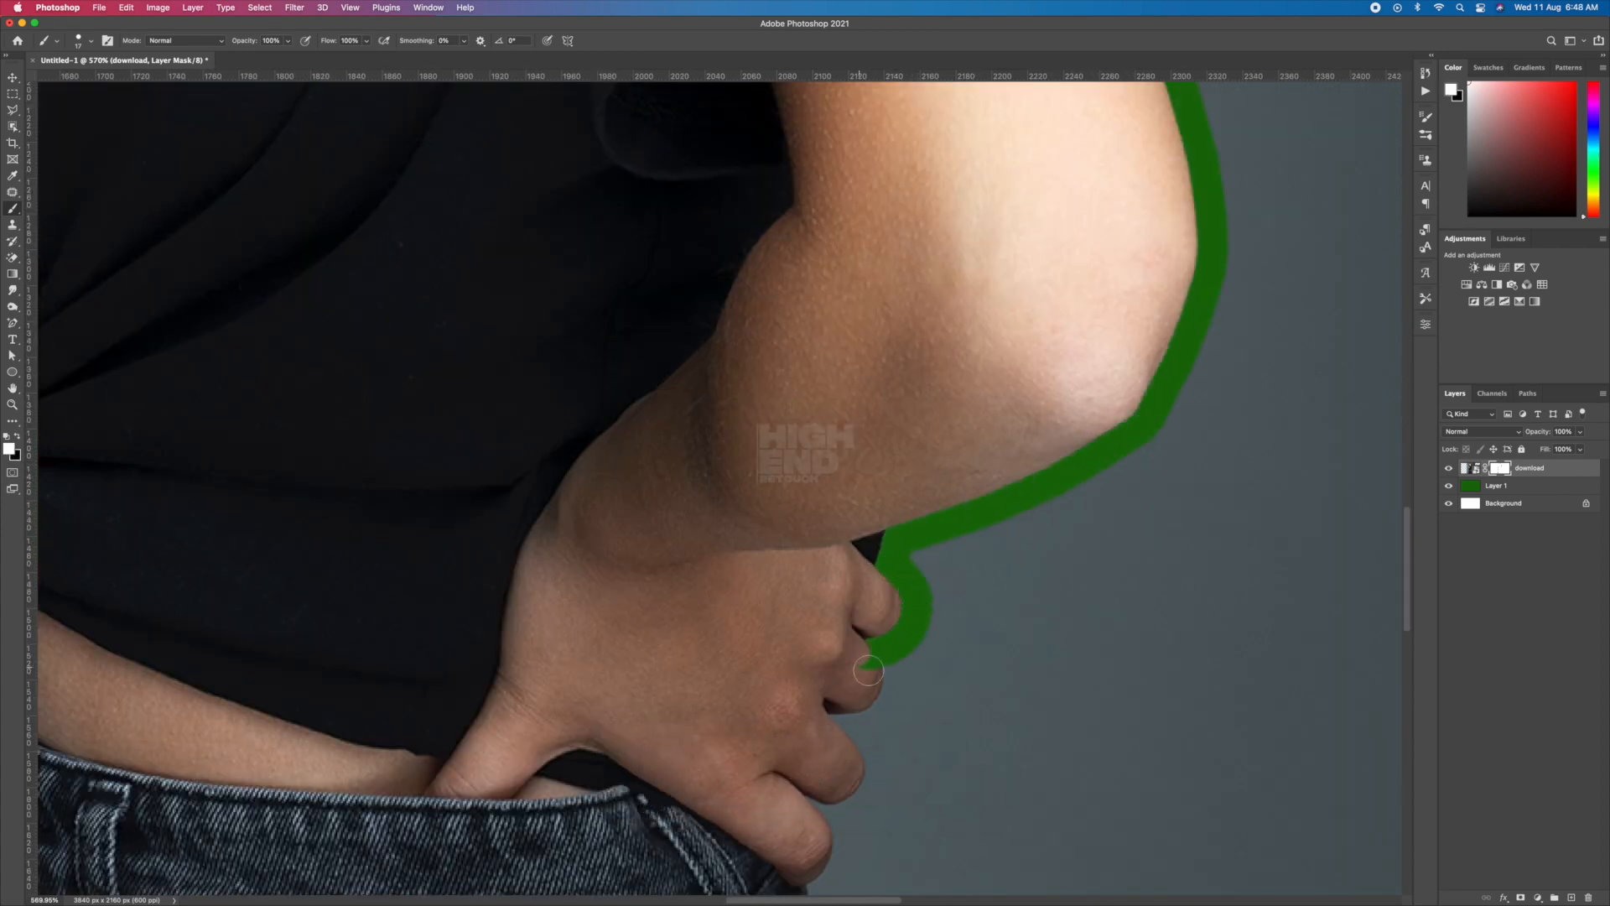
mouse_move(894, 653)
left_mouse_down()
mouse_move(895, 693)
mouse_move(845, 728)
left_mouse_up()
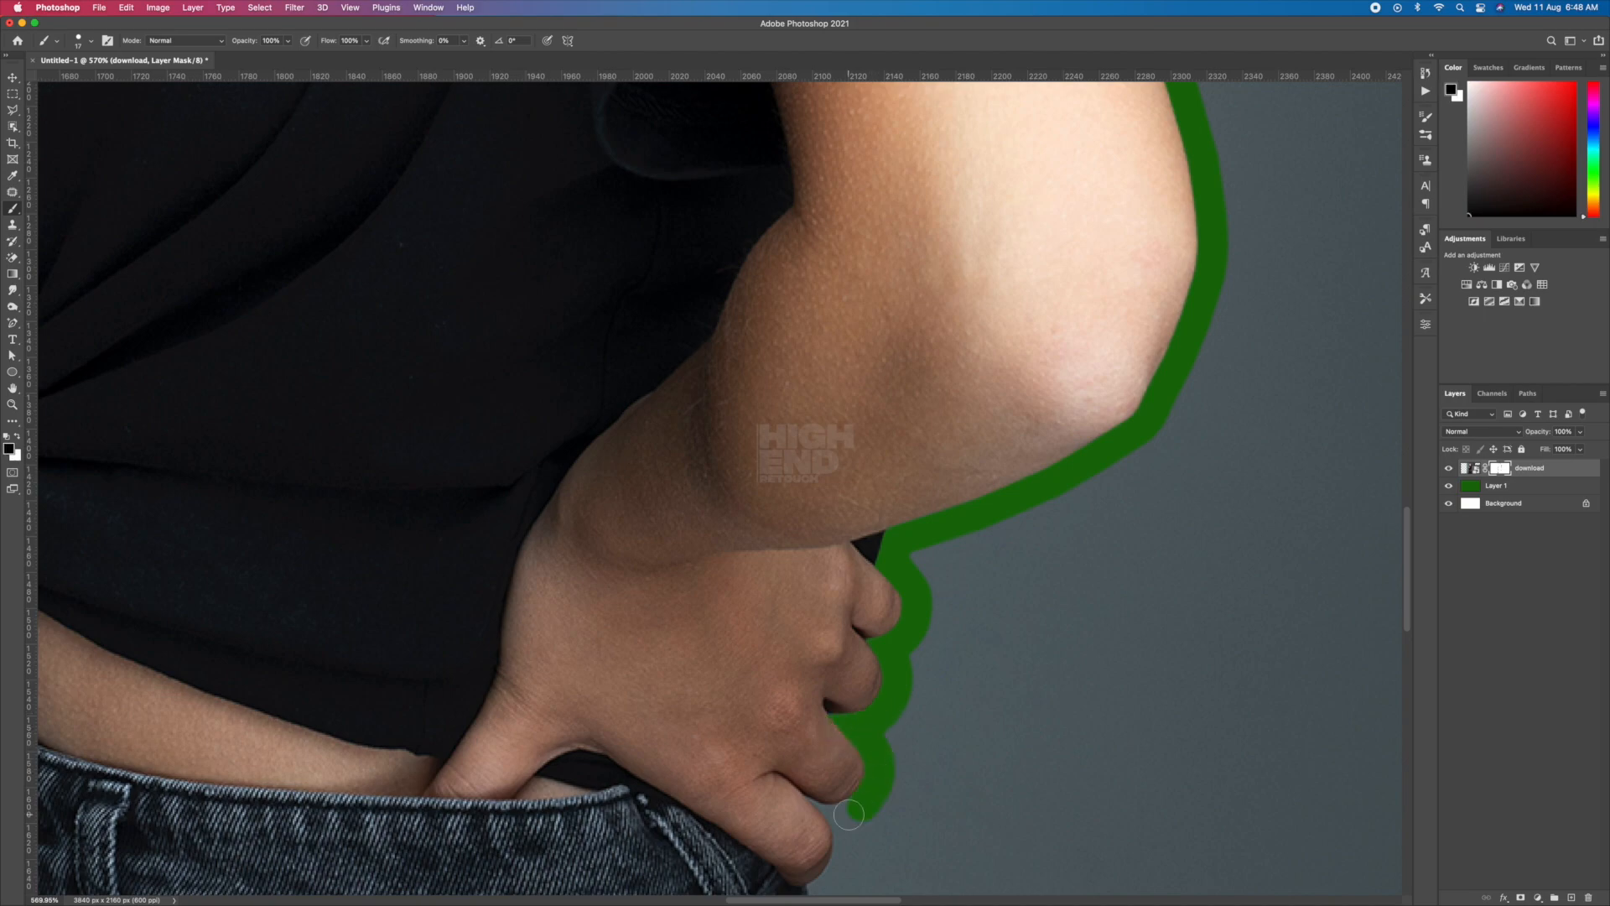
scroll(806, 812, "down", 5)
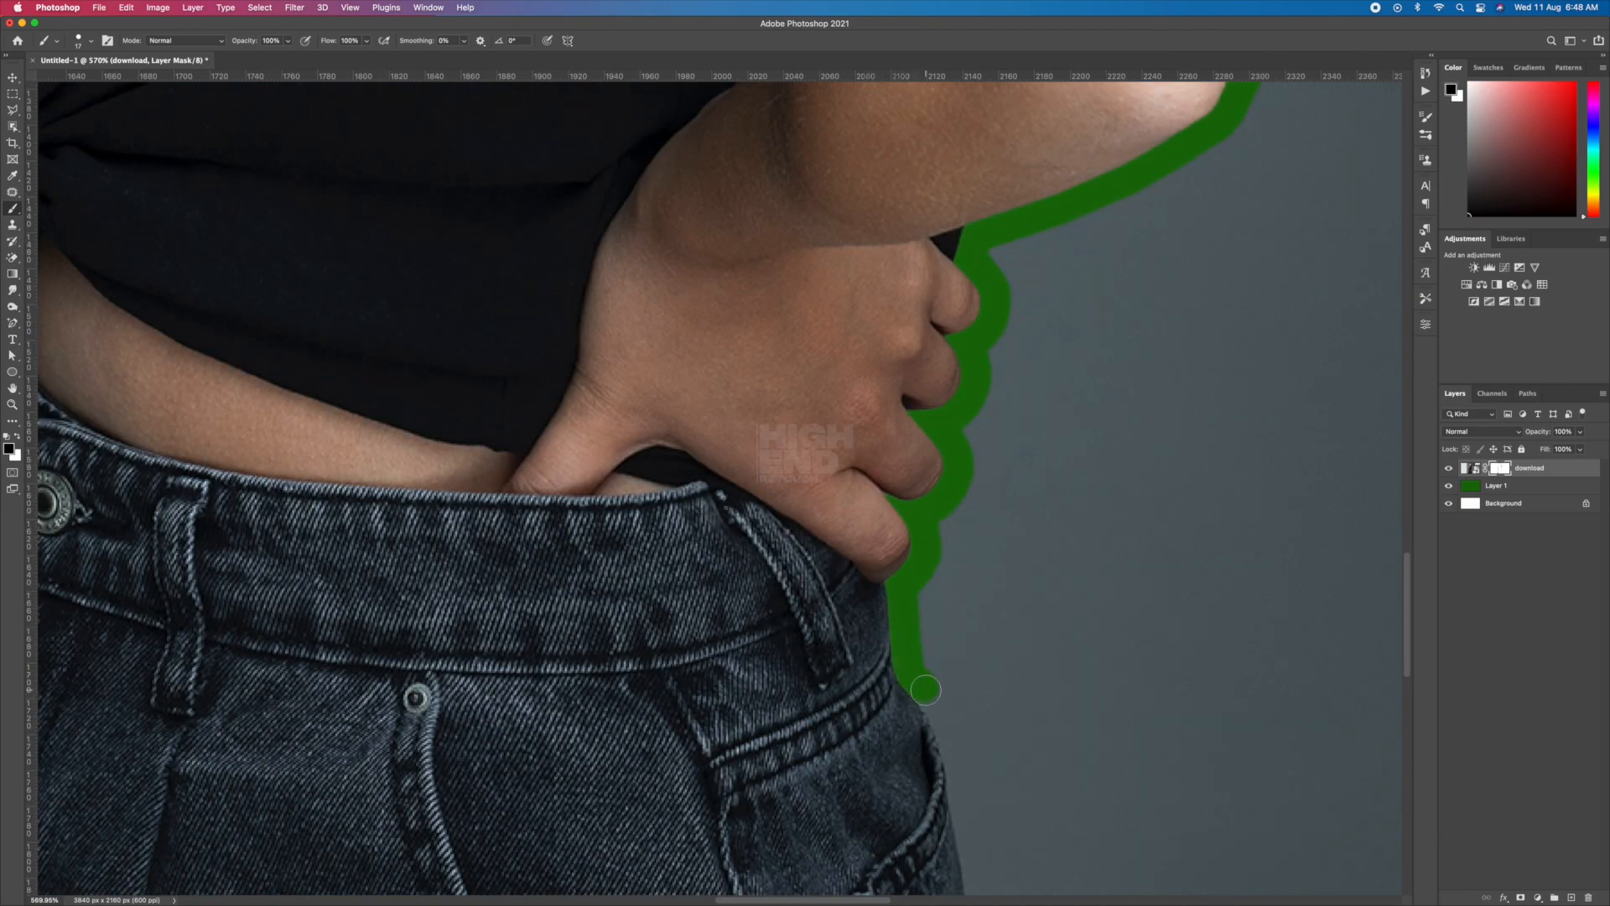
scroll(961, 799, "down", 5)
scroll(896, 837, "down", 10)
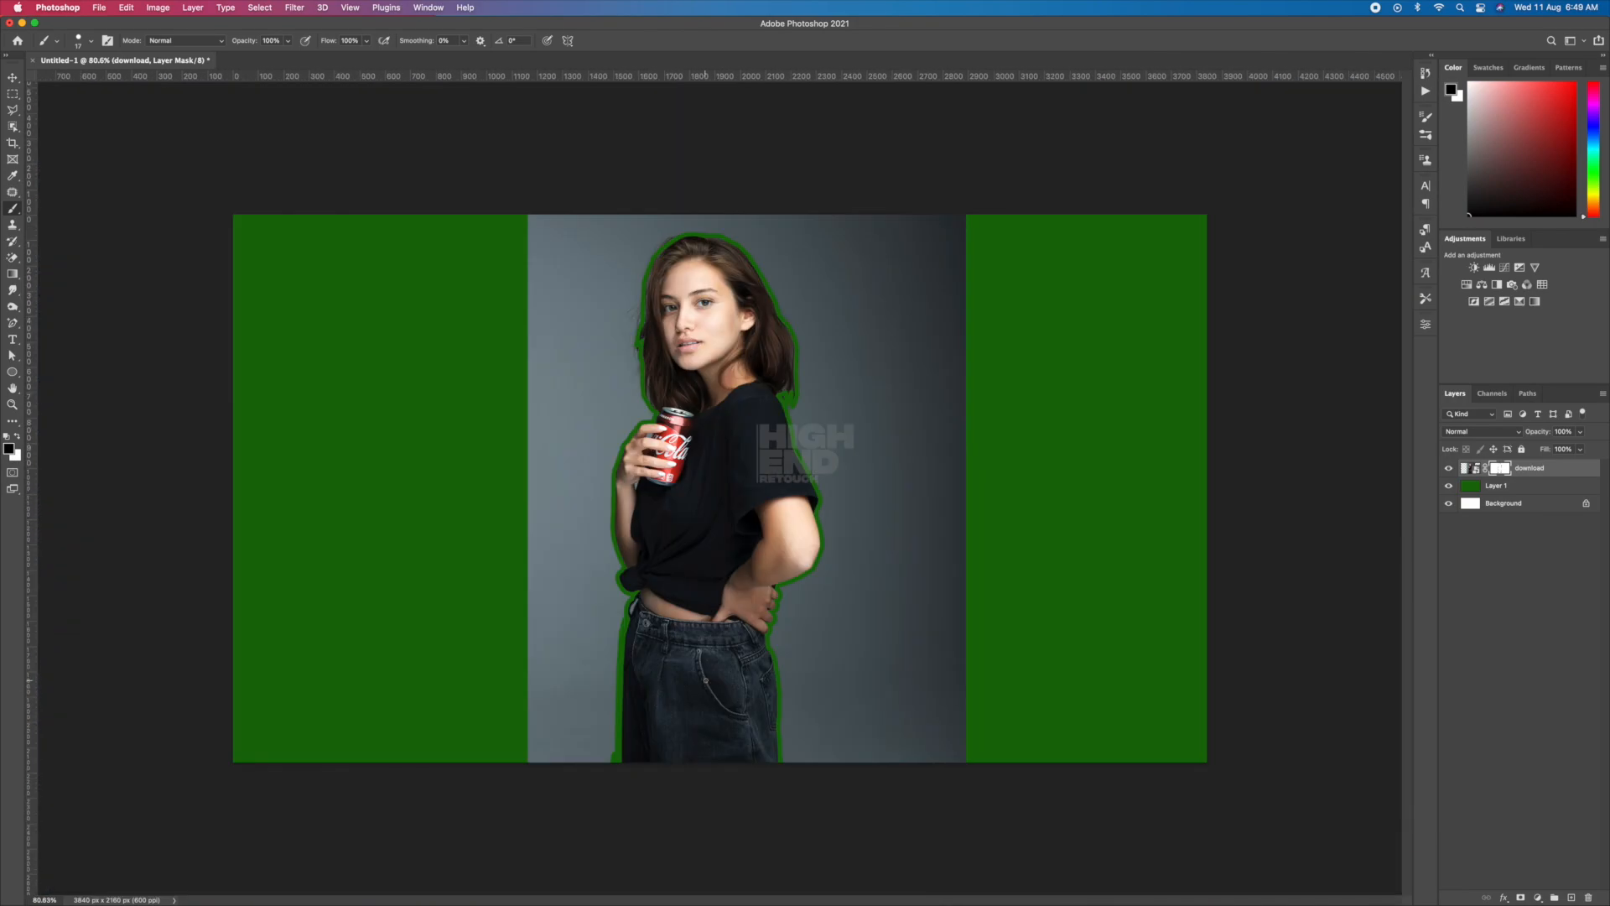
Trace a polygonal lasso through the green strip up the can-arm side of the model and around her hair.
scroll(662, 640, "up", 5)
key("l")
left_click(661, 640)
left_click(665, 366)
left_click(684, 221)
scroll(660, 144, "up", 5)
left_click(651, 210)
left_click(670, 140)
scroll(671, 141, "up", 5)
left_click(710, 327)
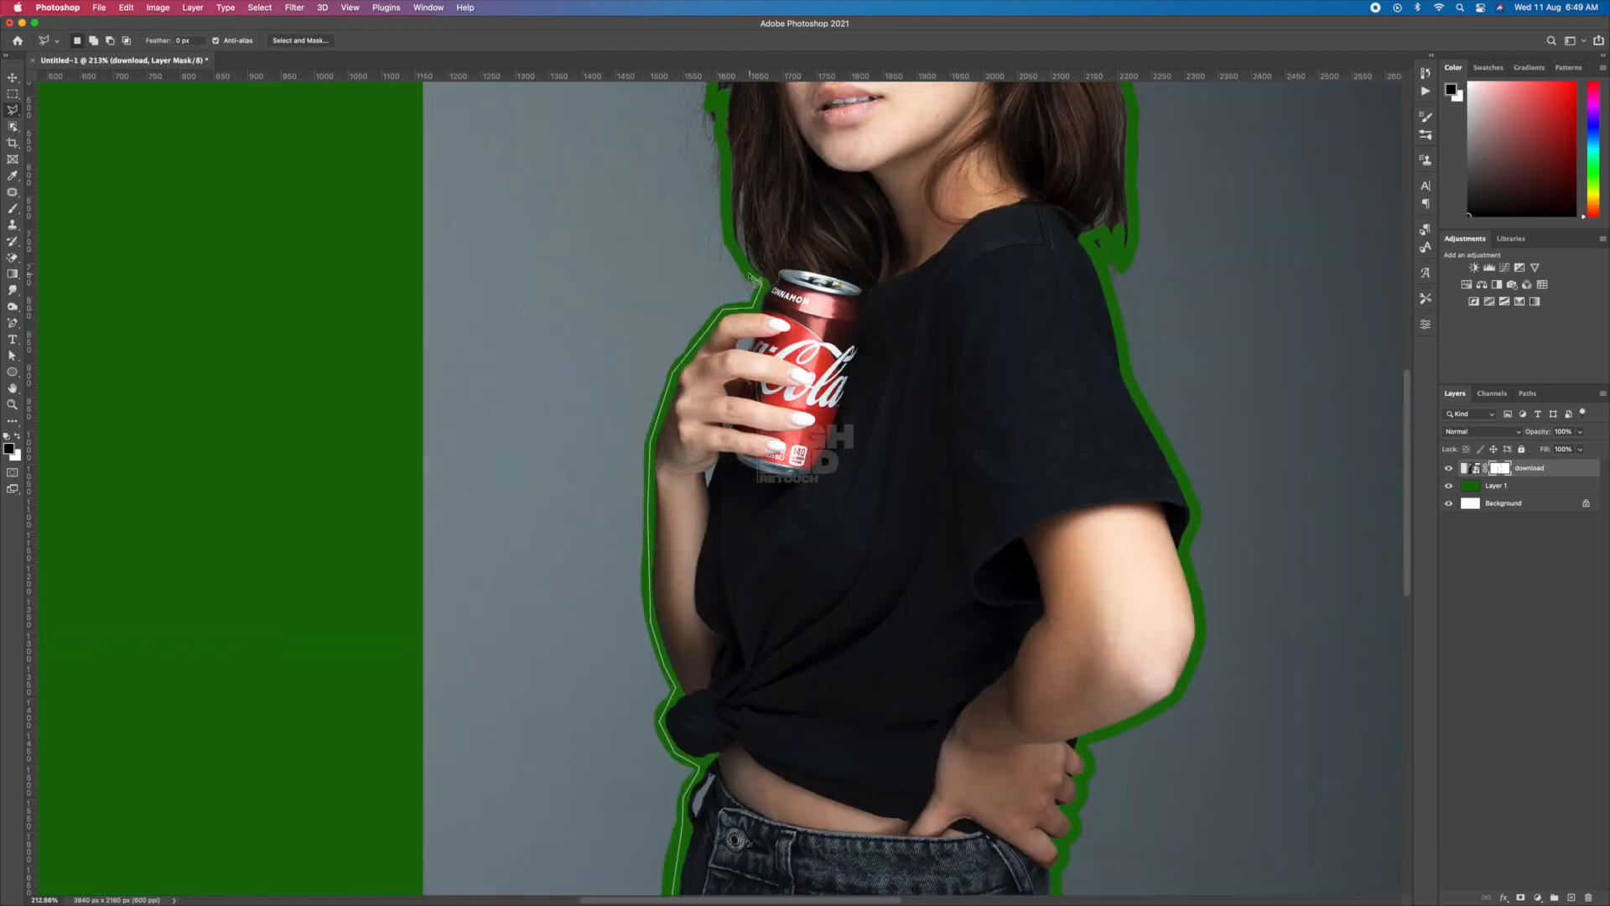
left_click(728, 239)
left_click(727, 167)
scroll(719, 139, "up", 5)
left_click(728, 182)
scroll(741, 124, "up", 7)
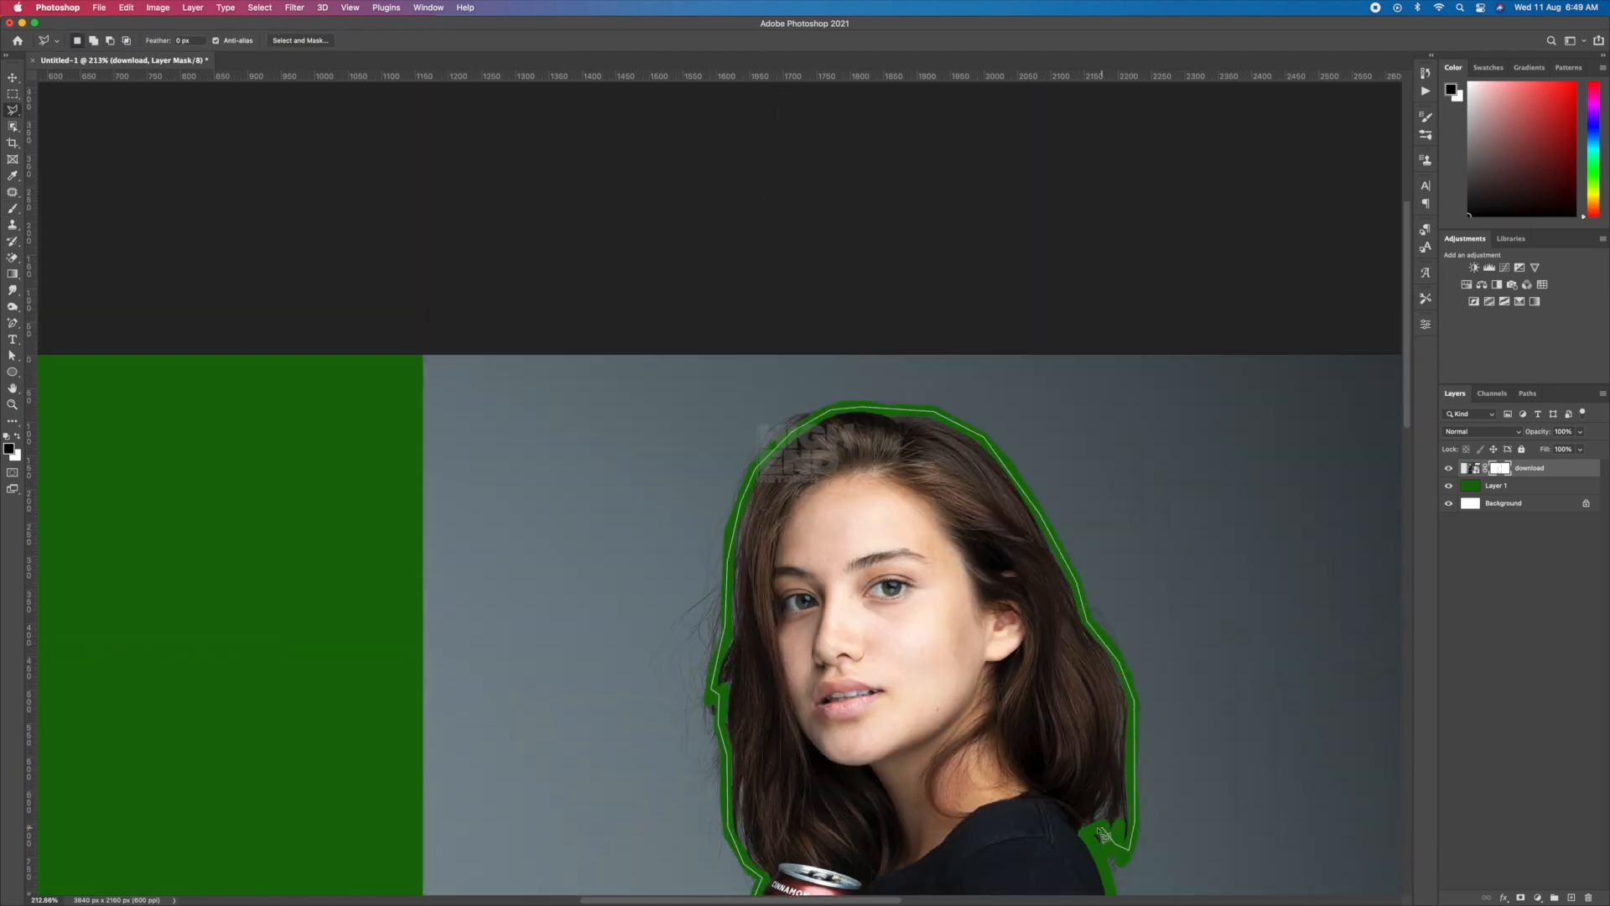
Continue the lasso down the bent-arm side, close it around the outer background and fill that area of the mask with black.
scroll(1104, 834, "down", 5)
scroll(1199, 509, "down", 6)
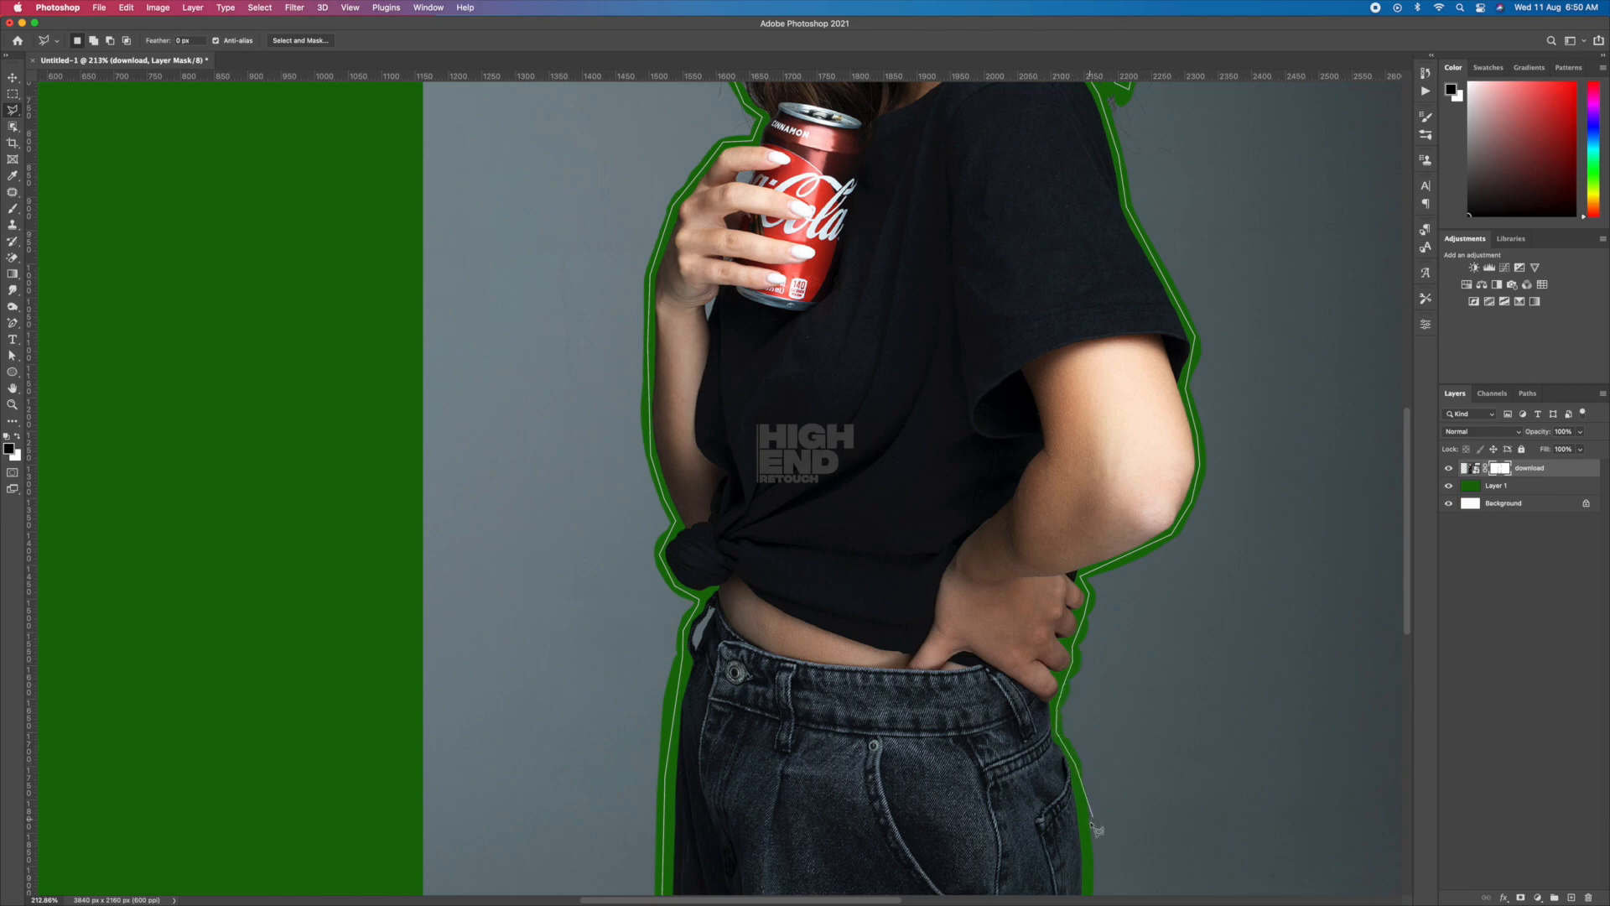
left_click(1089, 816)
left_click(1046, 173)
left_click(726, 137)
key("alt+BackSpace")
Mask out the grey gaps inside the denim waist strap and between the fingers and the can with a small hard brush.
key("v")
key("b")
left_click(1500, 468)
right_click(692, 484)
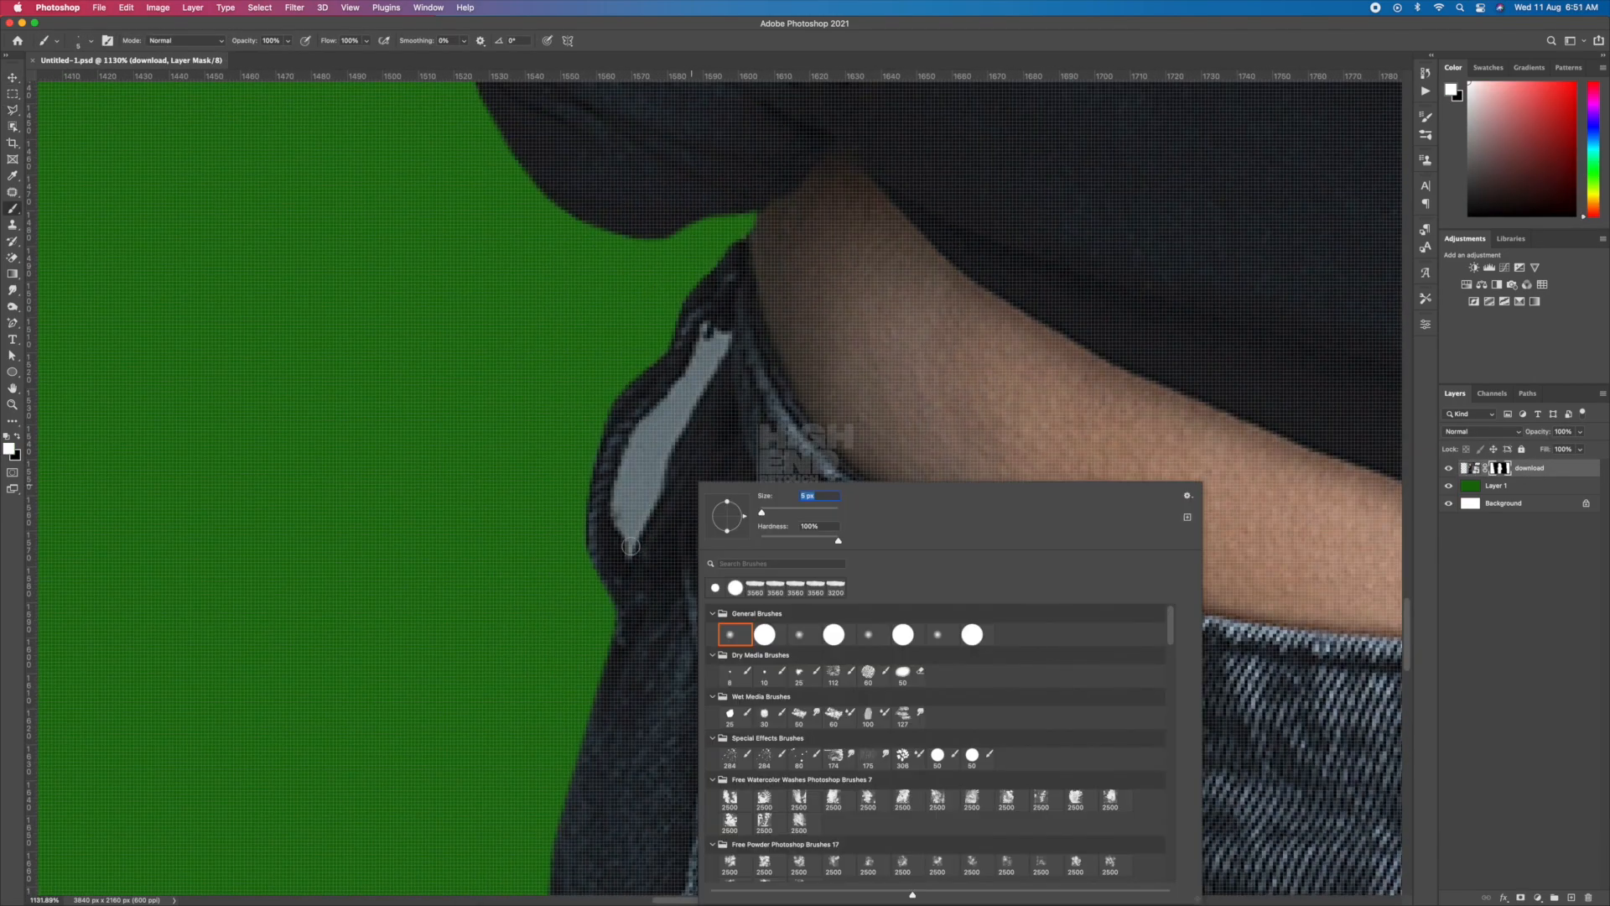
key("Escape")
key("x")
mouse_move(630, 546)
left_mouse_down()
mouse_move(641, 424)
mouse_move(717, 323)
left_mouse_up()
left_click_drag(688, 411, 637, 537)
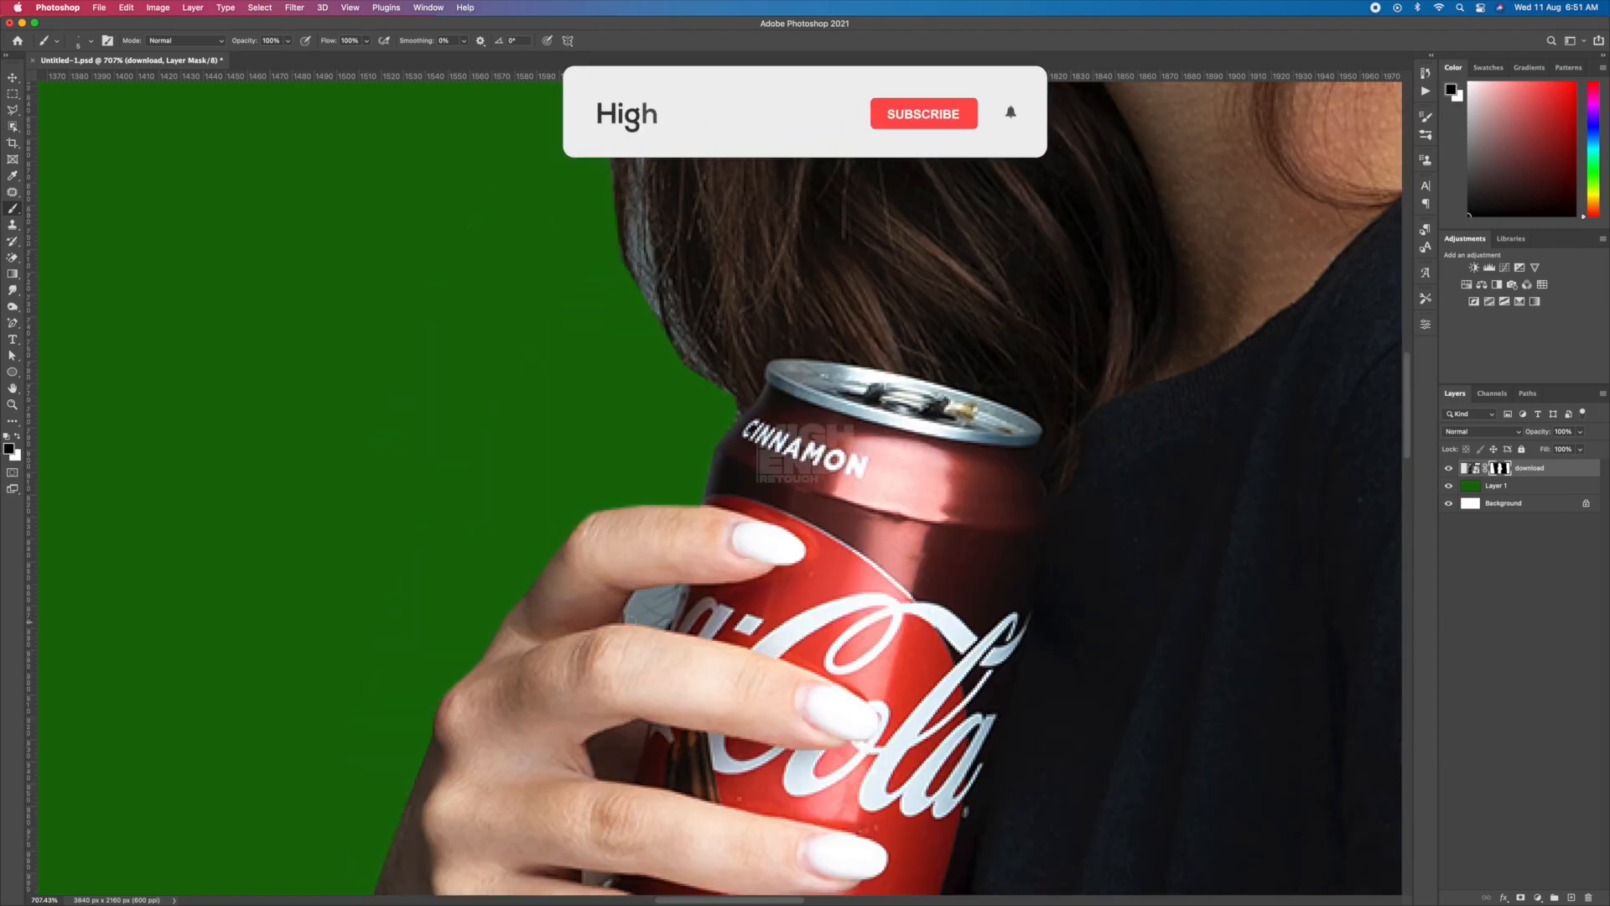
scroll(683, 590, "up", 5)
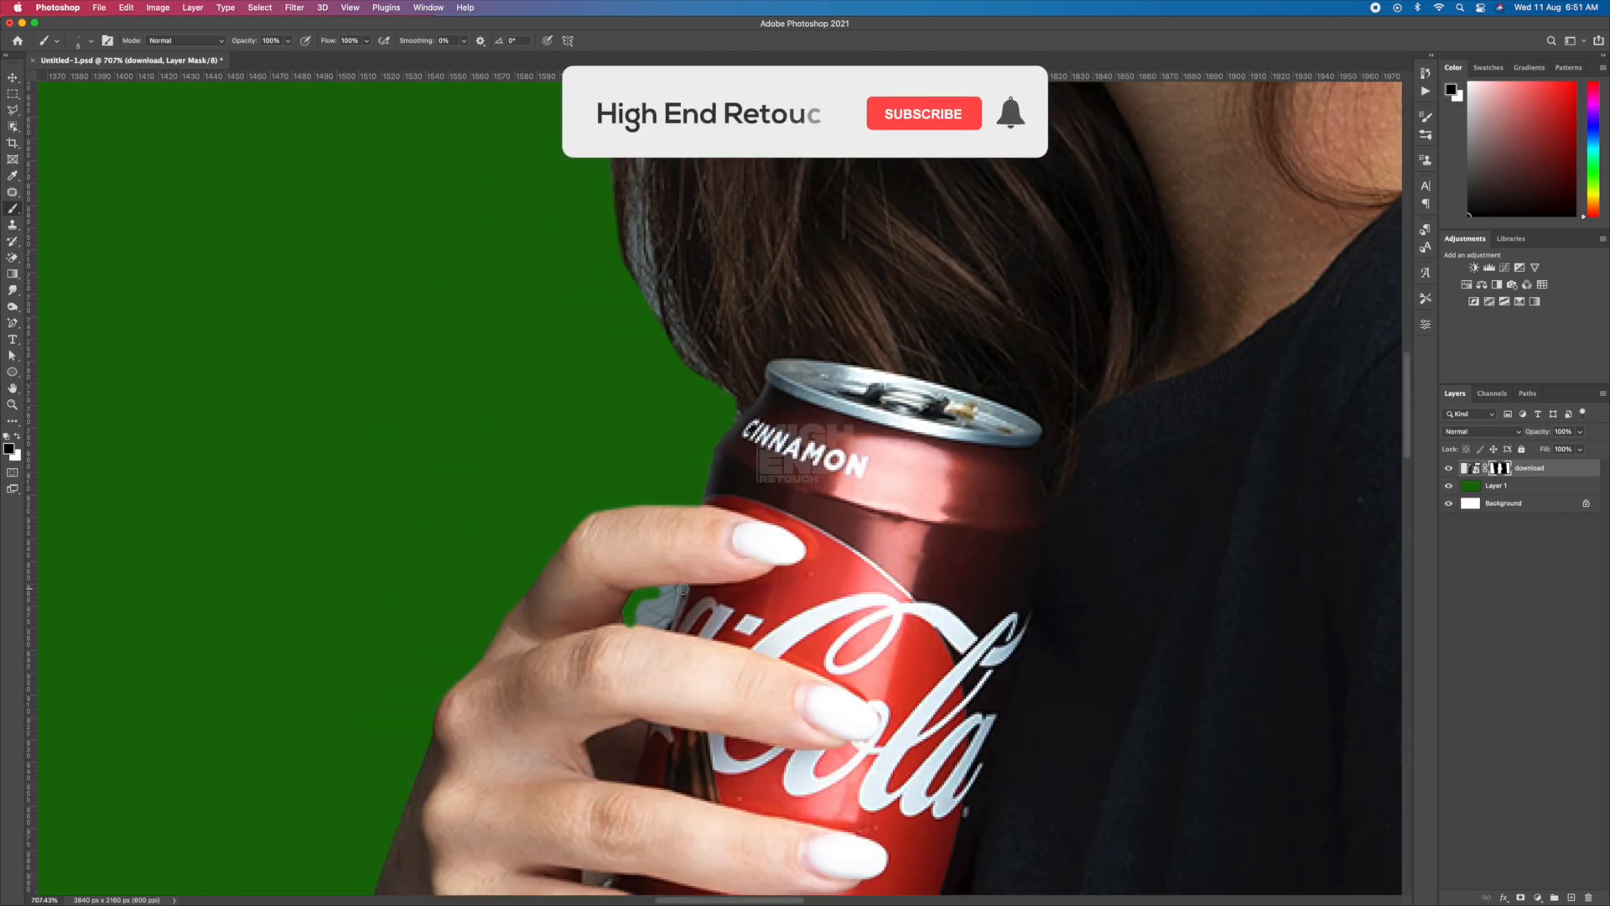
left_click_drag(683, 590, 644, 607)
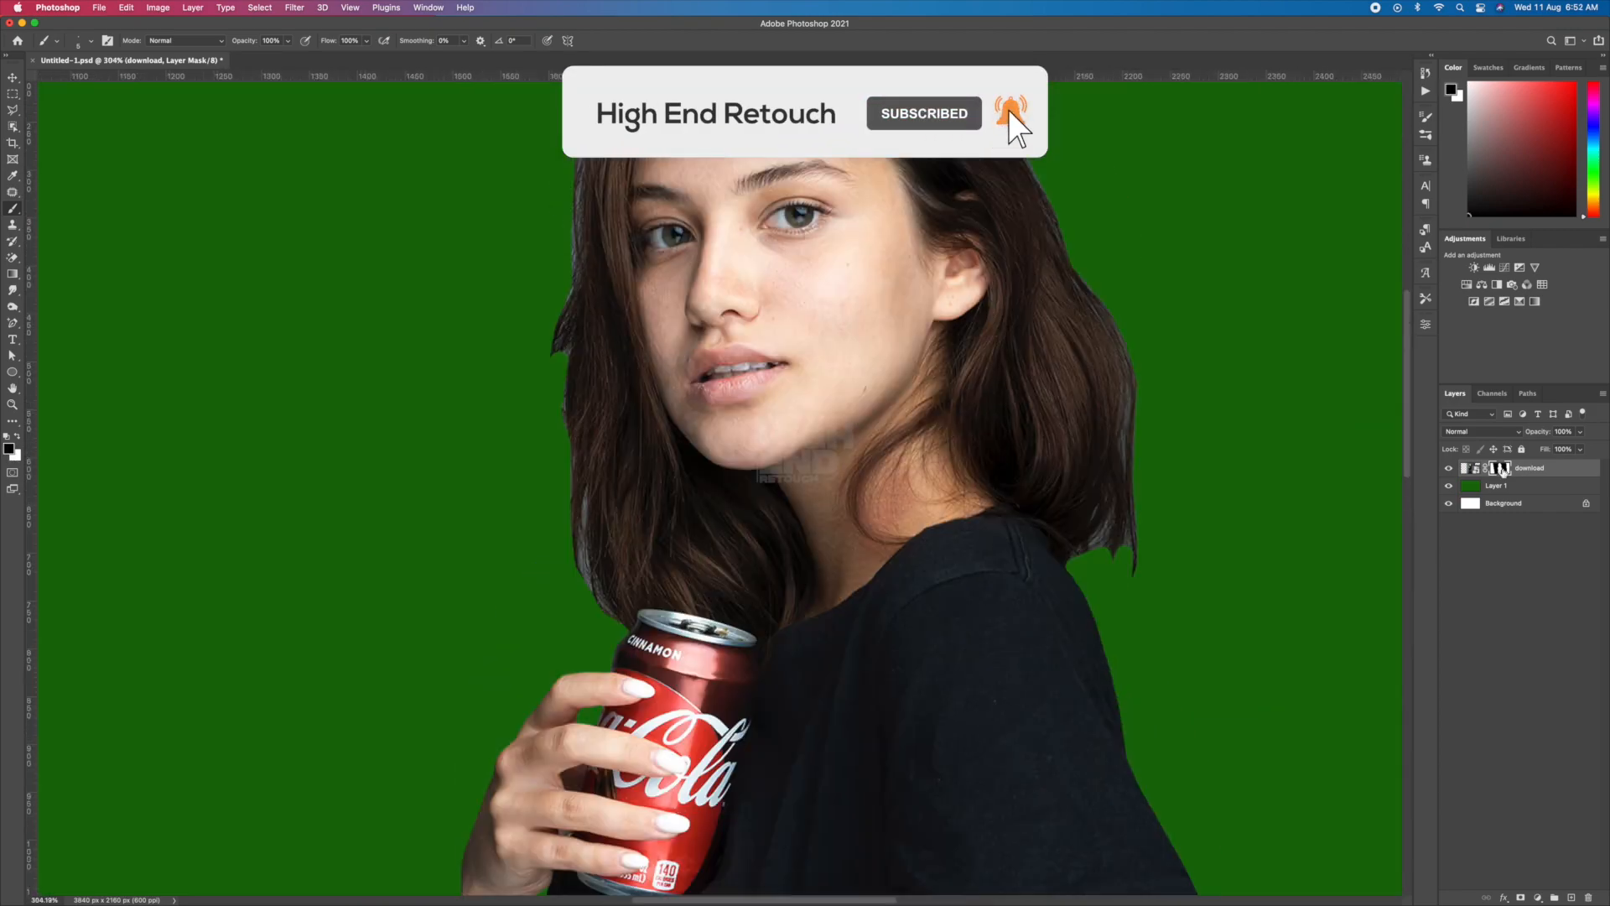
Refine the layer mask's hair edges with the Refine Edge Brush in Select and Mask to recover the fine strands.
key("super+alt+r")
left_click_drag(583, 541, 558, 318)
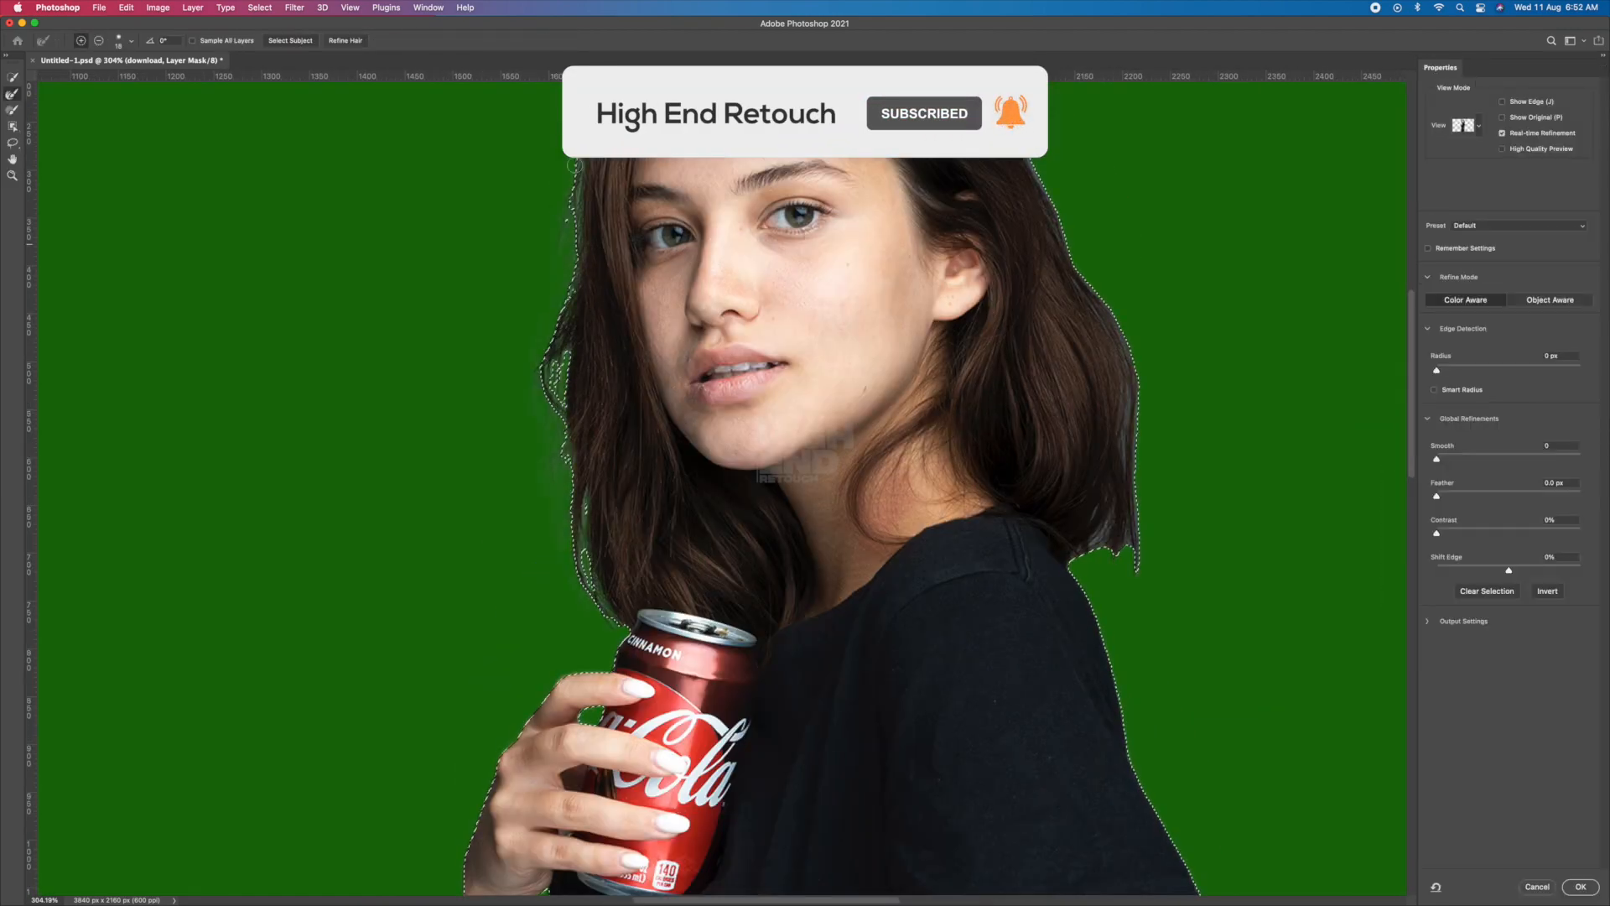
scroll(575, 165, "up", 5)
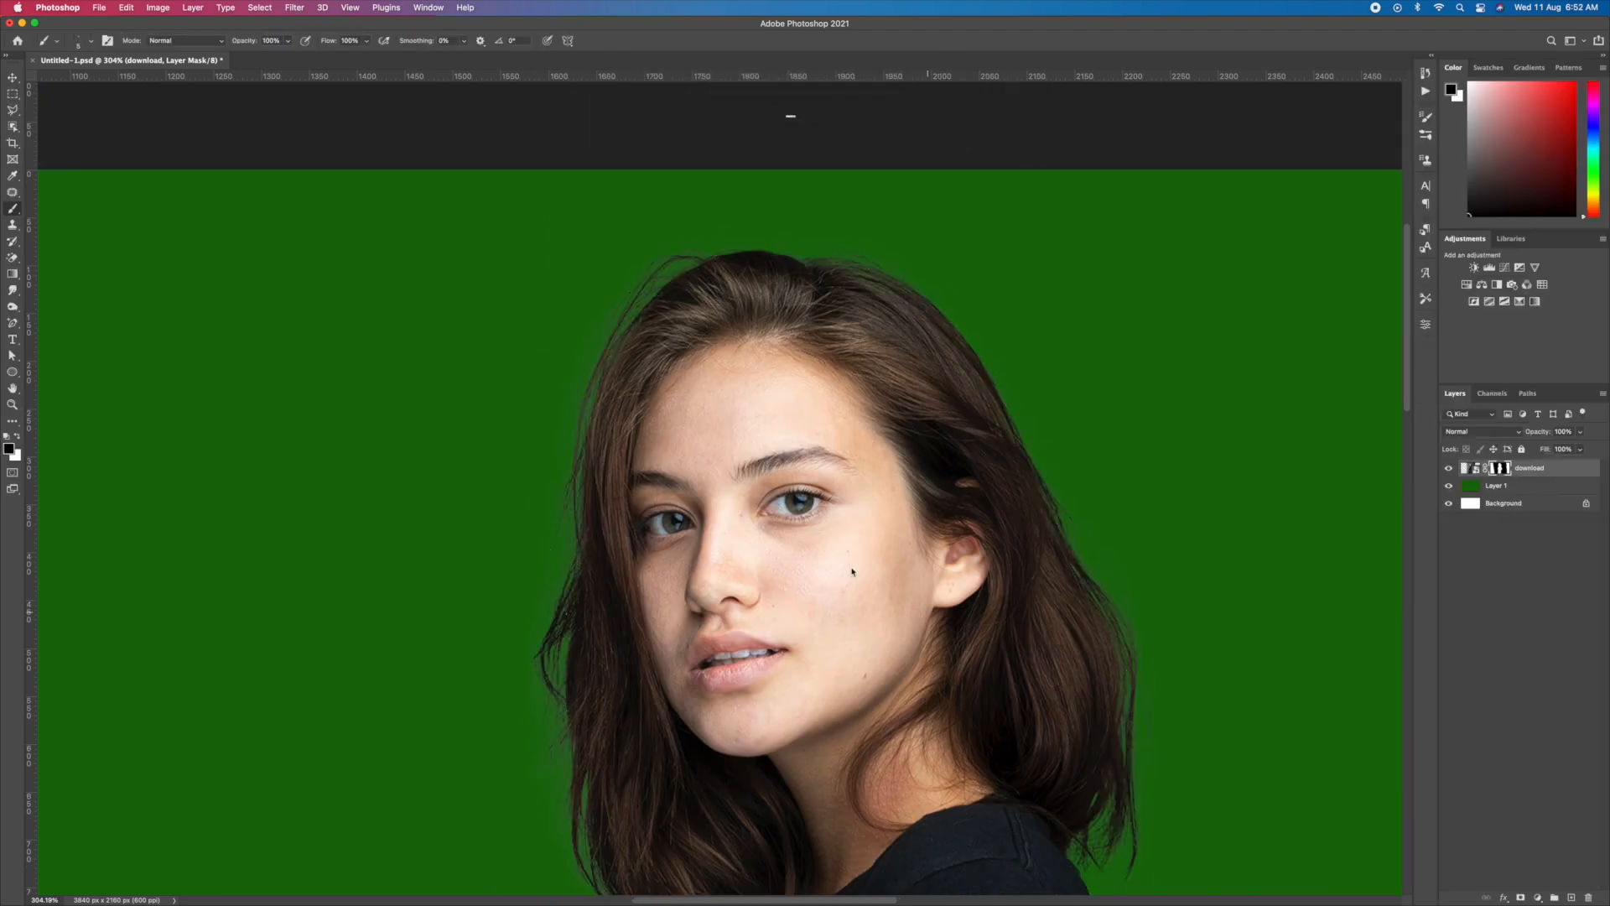
Burn the hair edges on the layer mask using the Midtones range at 50% exposure.
scroll(721, 453, "down", 3)
right_click(472, 412)
key("Escape")
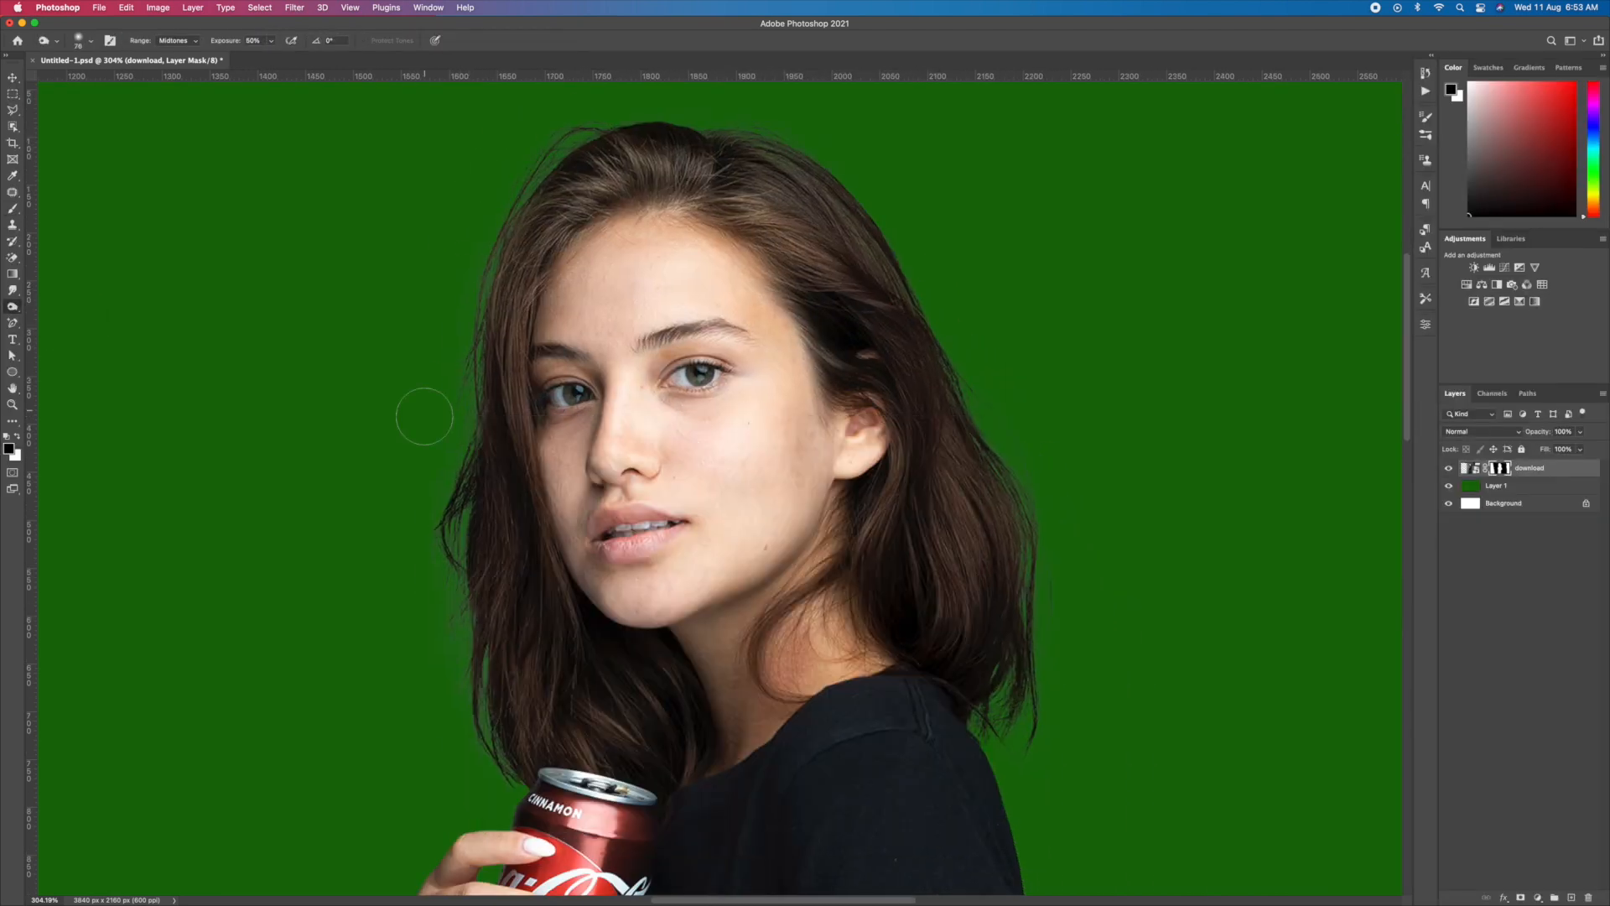
scroll(416, 537, "up", 2)
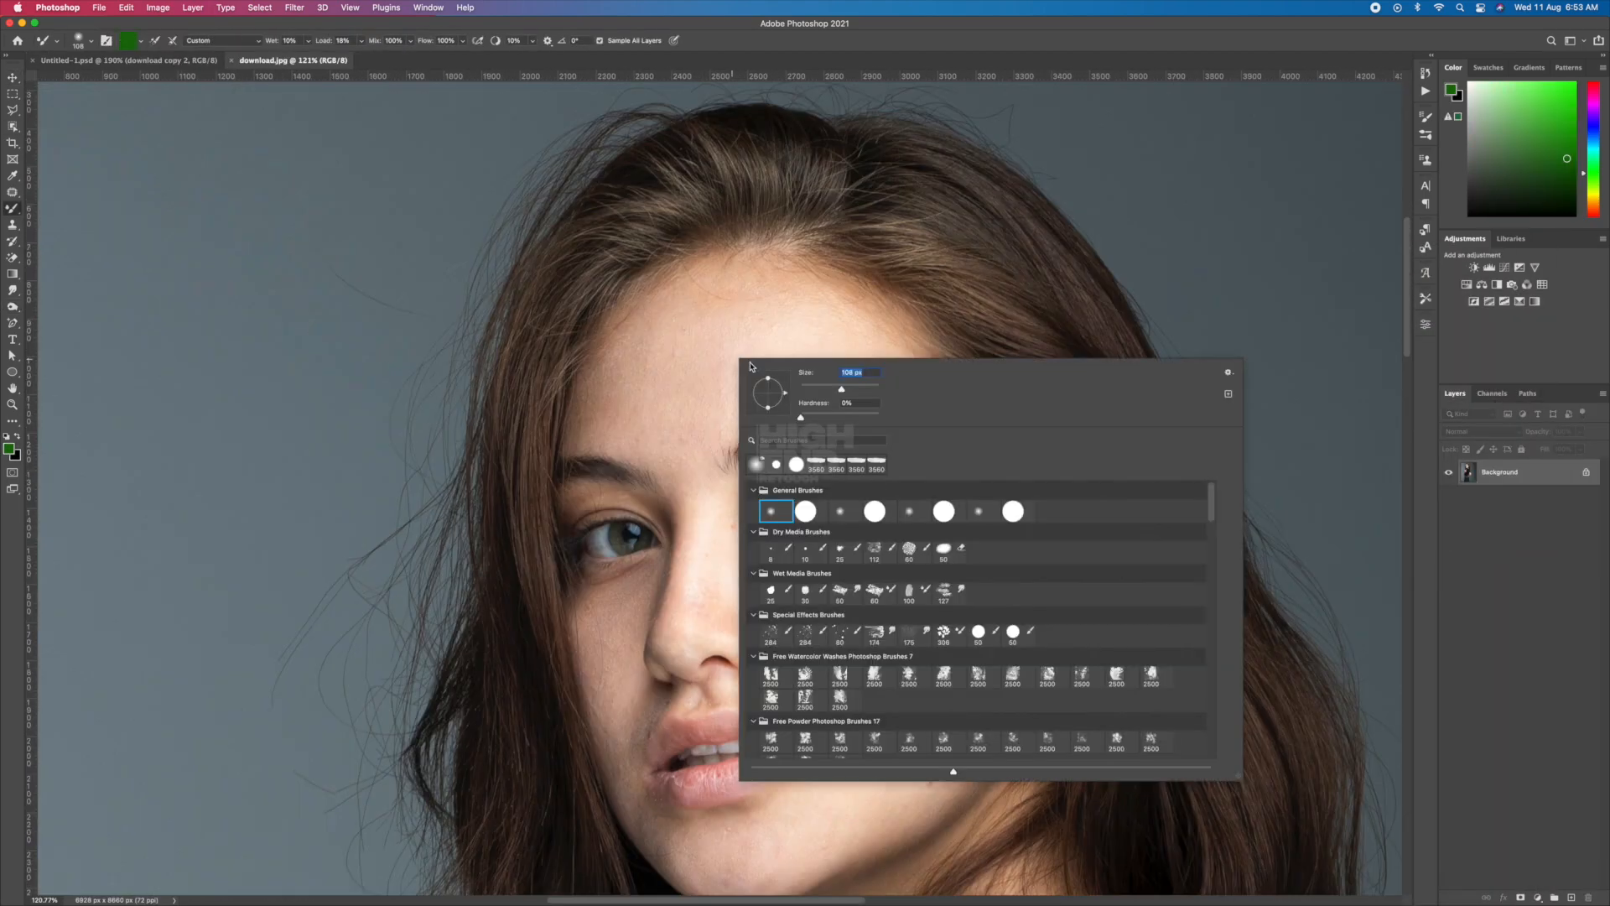
Smooth the skin on the forehead, lit cheek and chin in download.jpg with a soft Mixer Brush, reducing its size for the chin.
key("Escape")
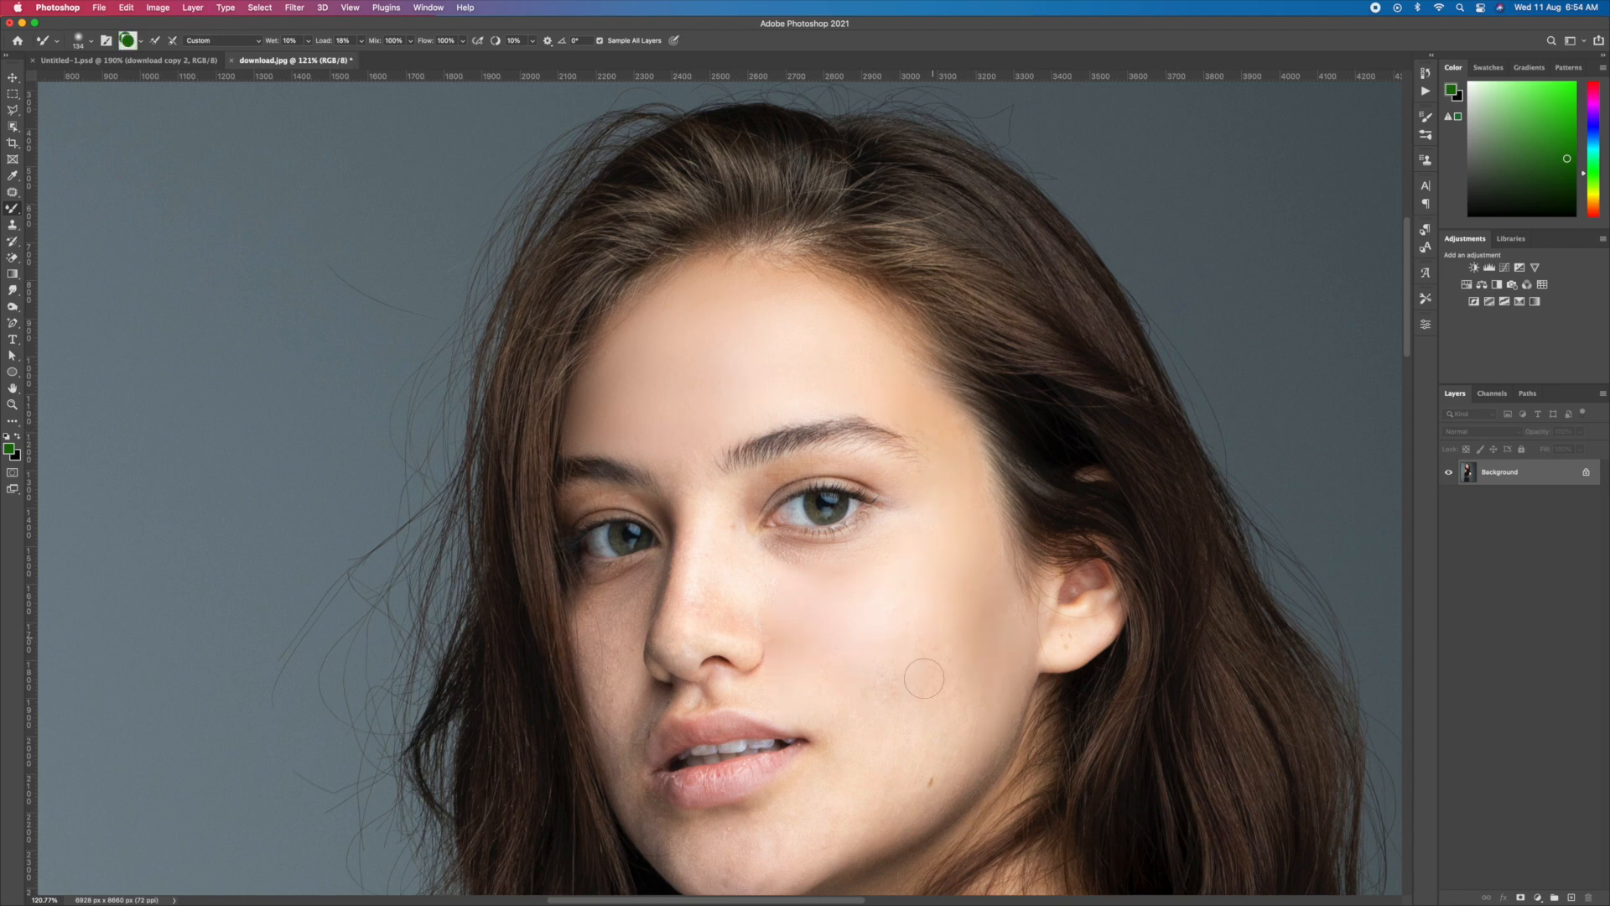
scroll(867, 661, "down", 4)
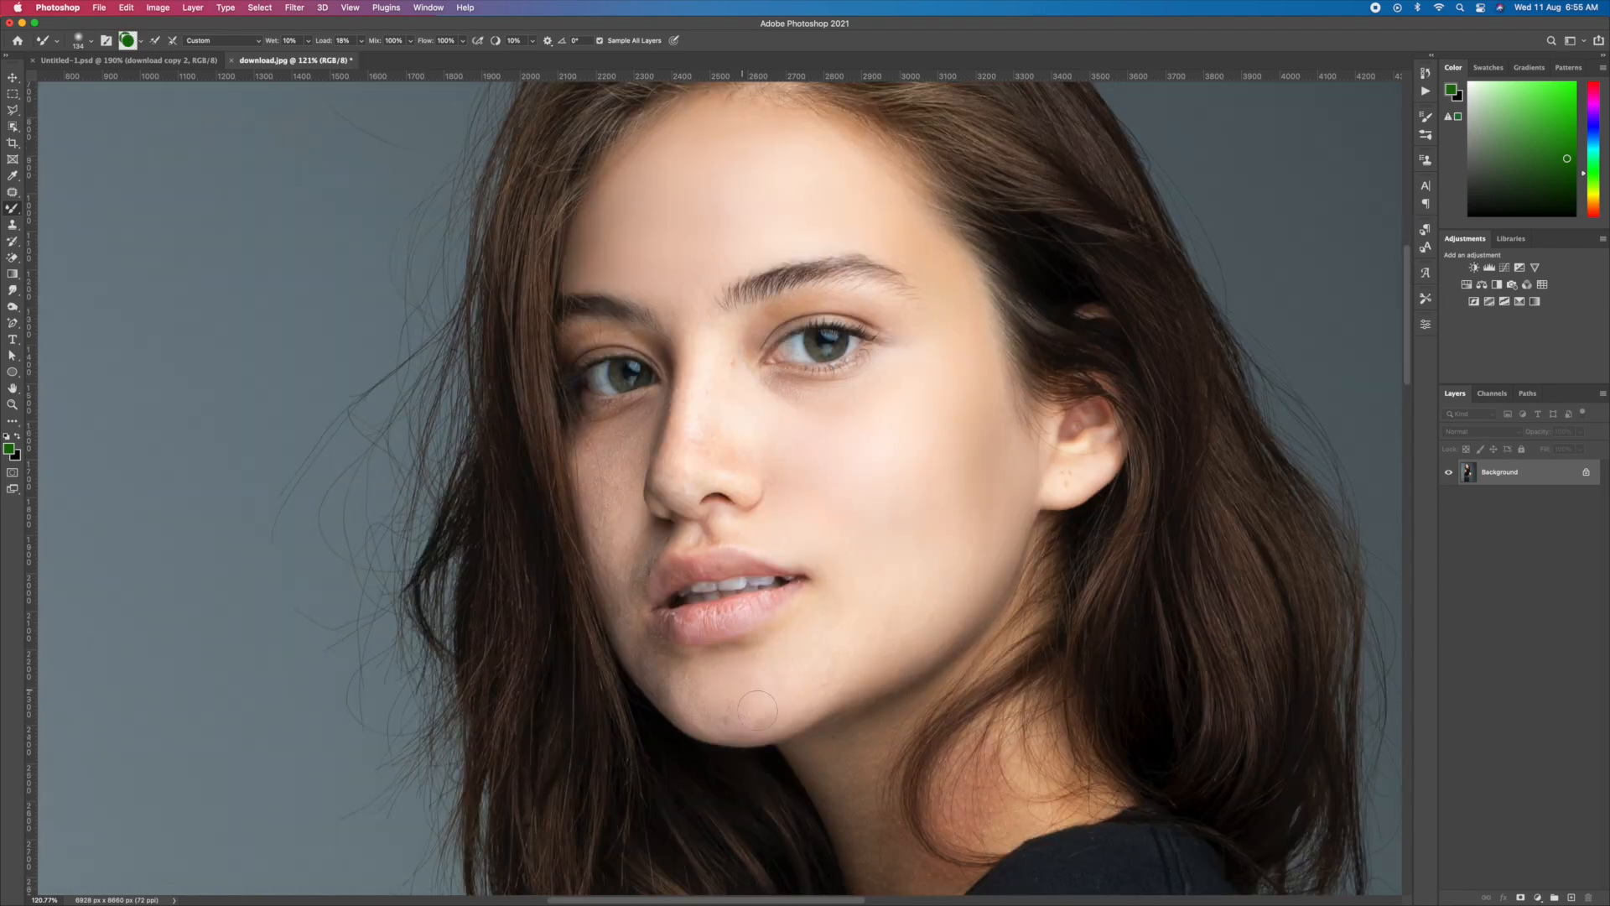
key("bracketleft")
key("bracketleft")
key("bracketleft")
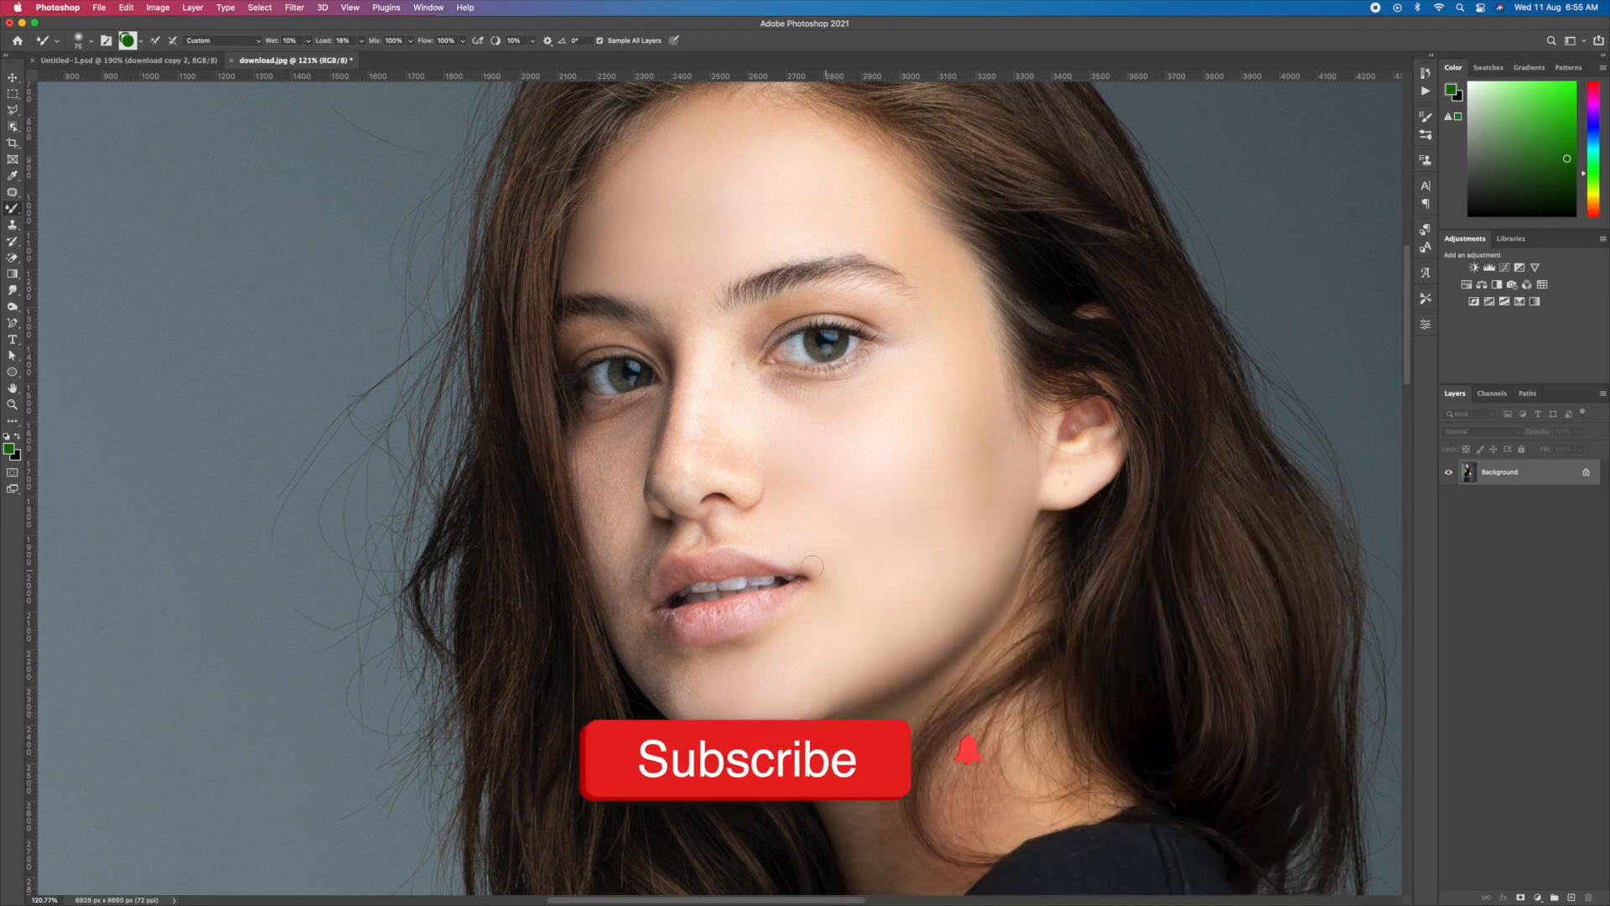
Blend the skin around the mouth and nose with the Mixer Brush, adjusting its size to fit each area.
key("bracketright")
key("bracketright")
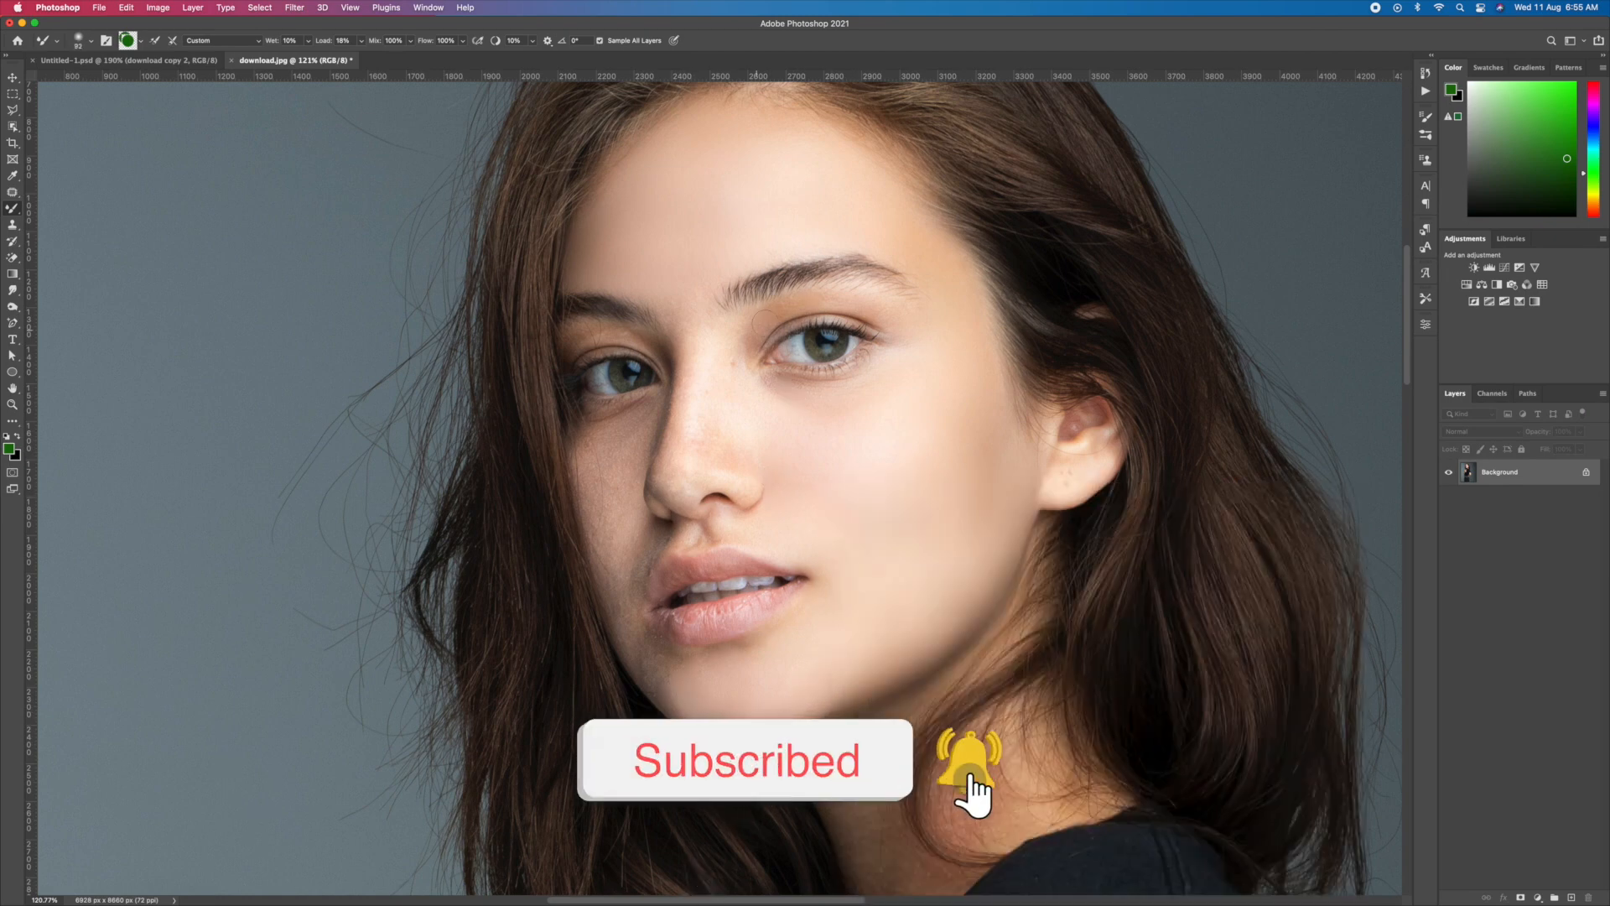
scroll(704, 457, "down", 1)
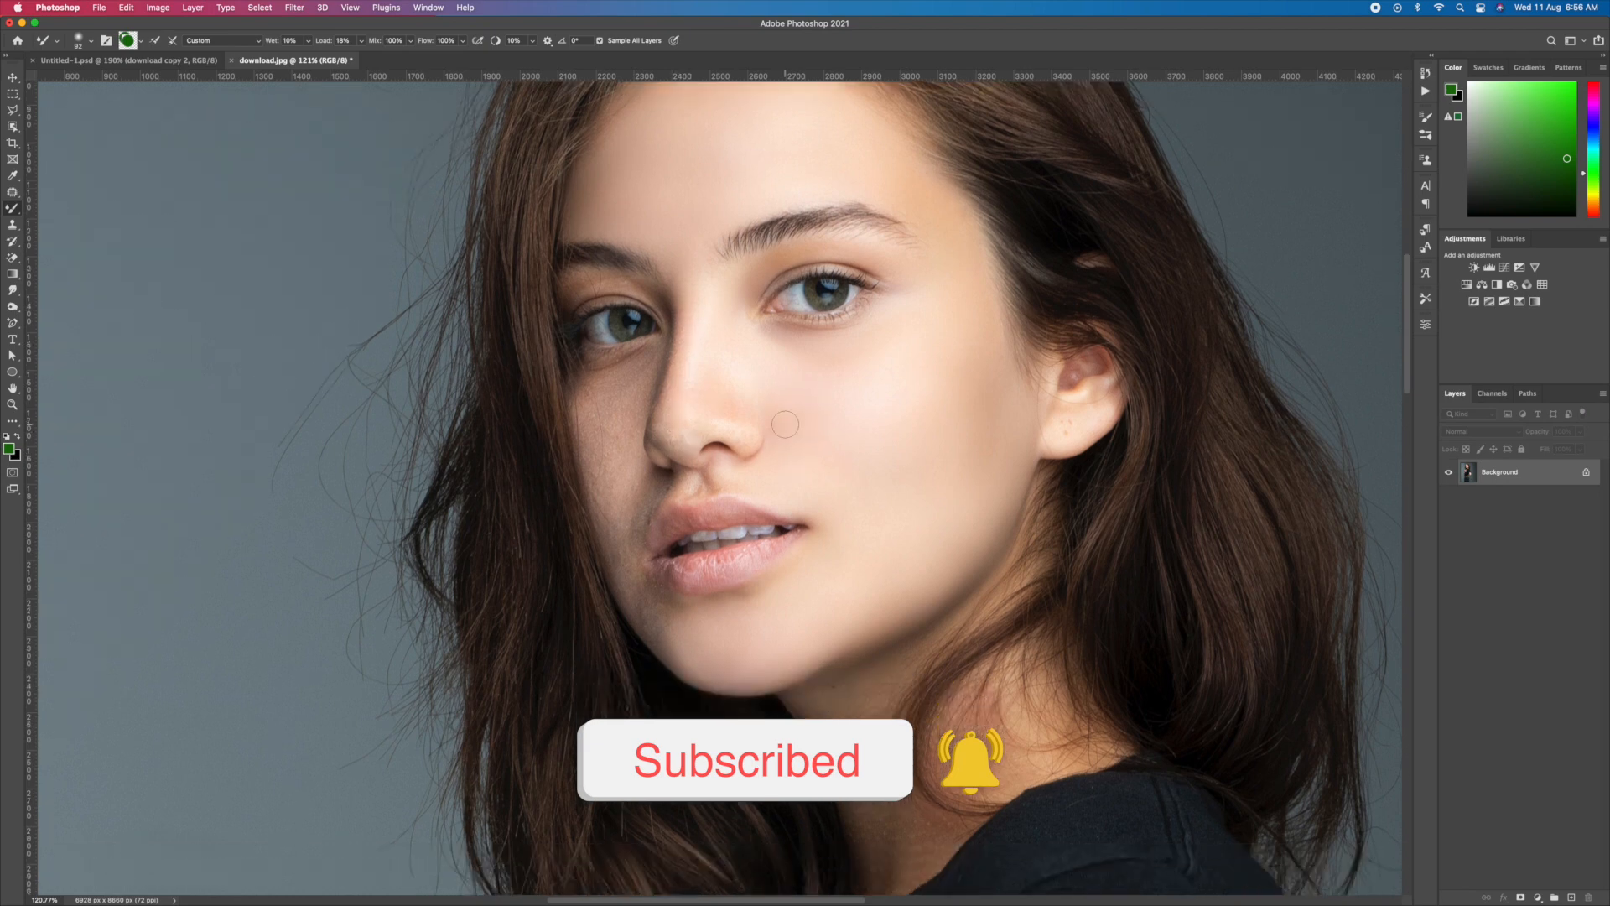
key("bracketleft")
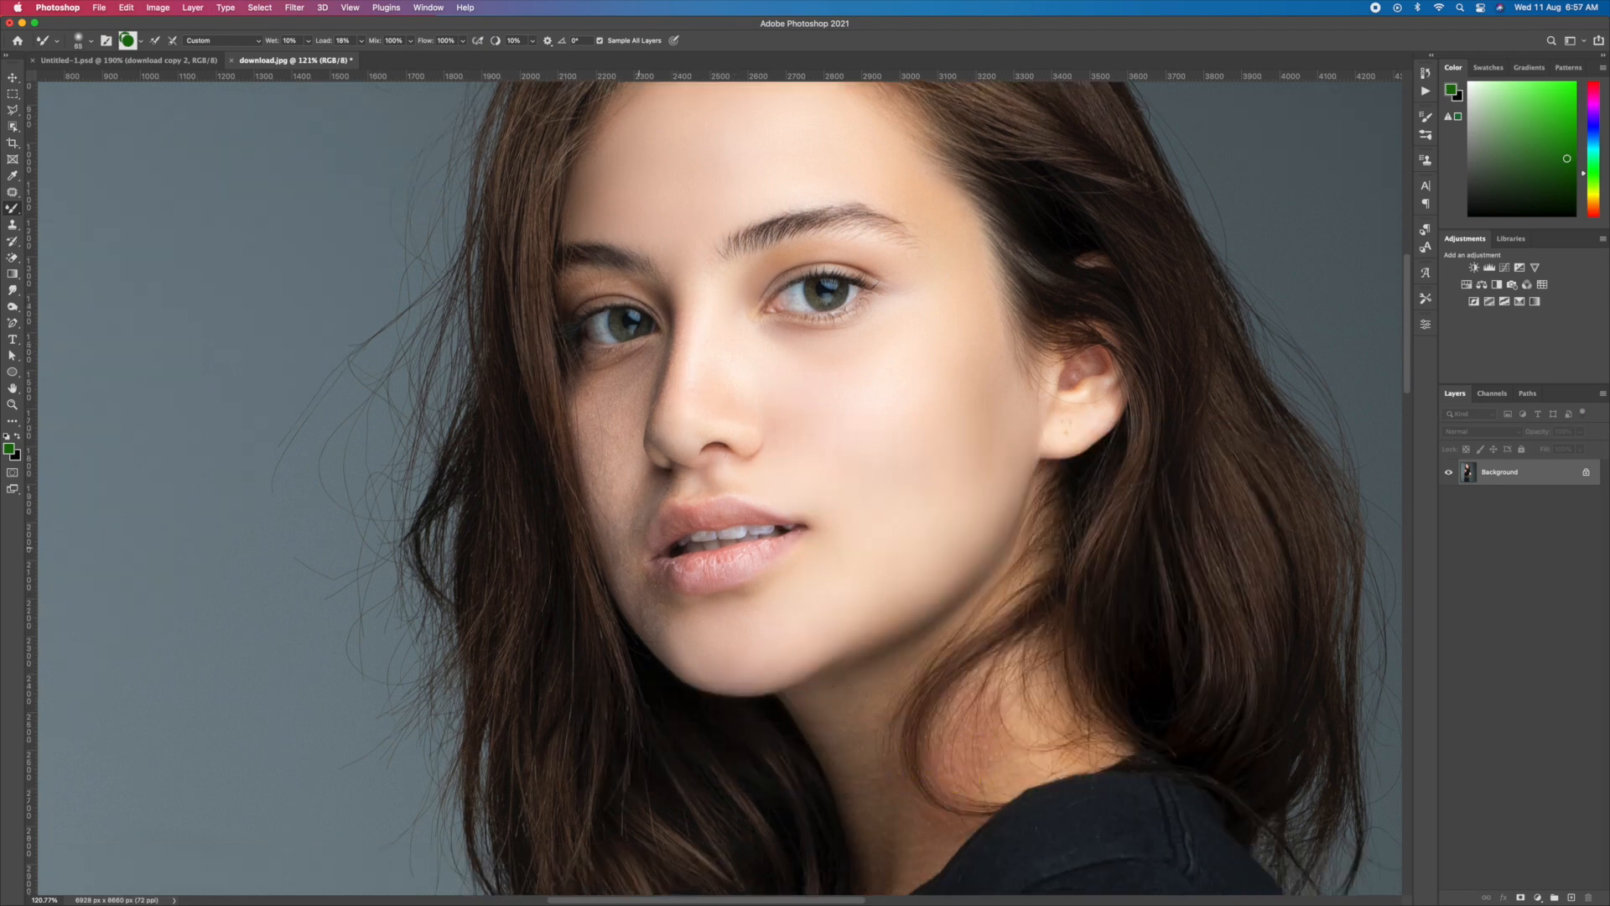
Smooth the shadowed cheek beside the hair with a resized soft Mixer Brush.
key("bracketleft")
right_click(628, 487)
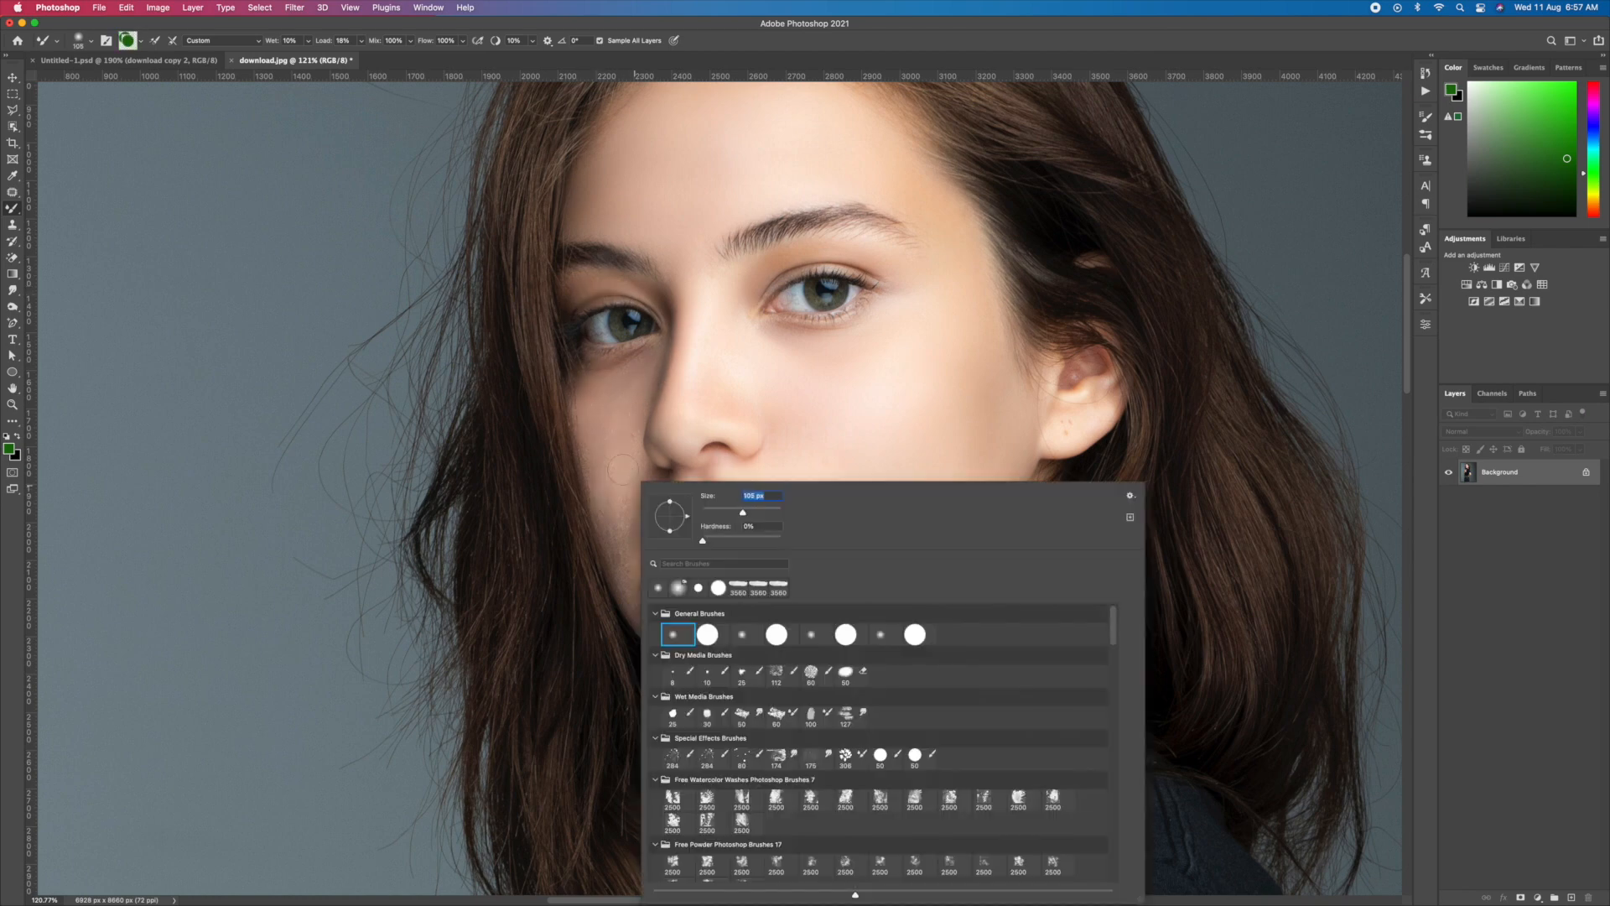
left_click_drag(741, 511, 745, 511)
left_click_drag(602, 487, 582, 464)
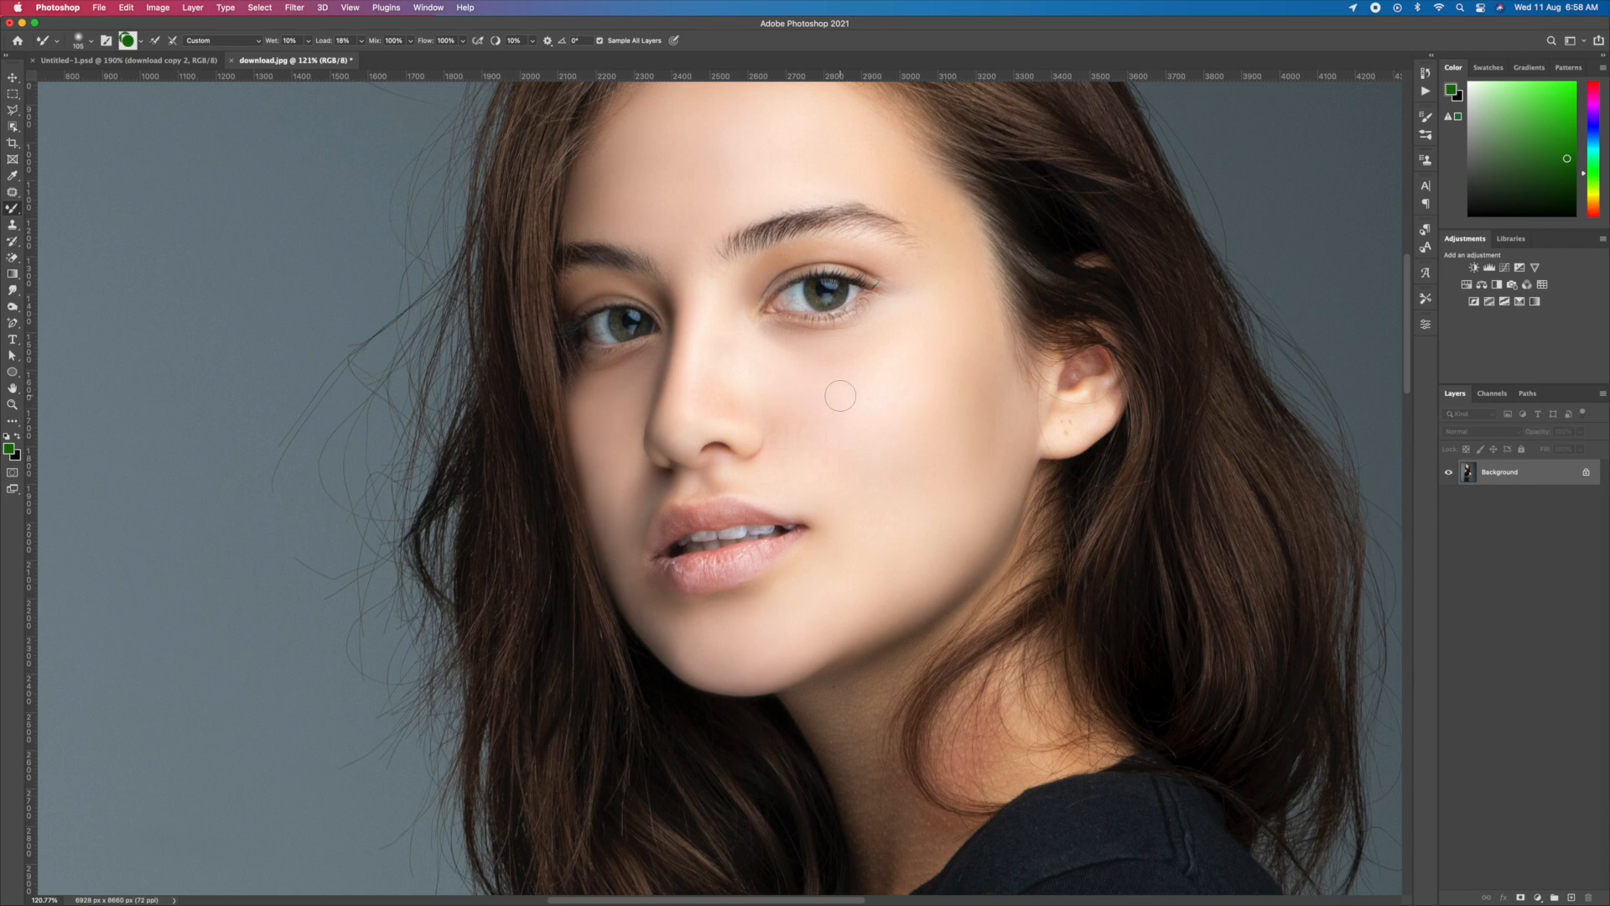
scroll(840, 395, "down", 3)
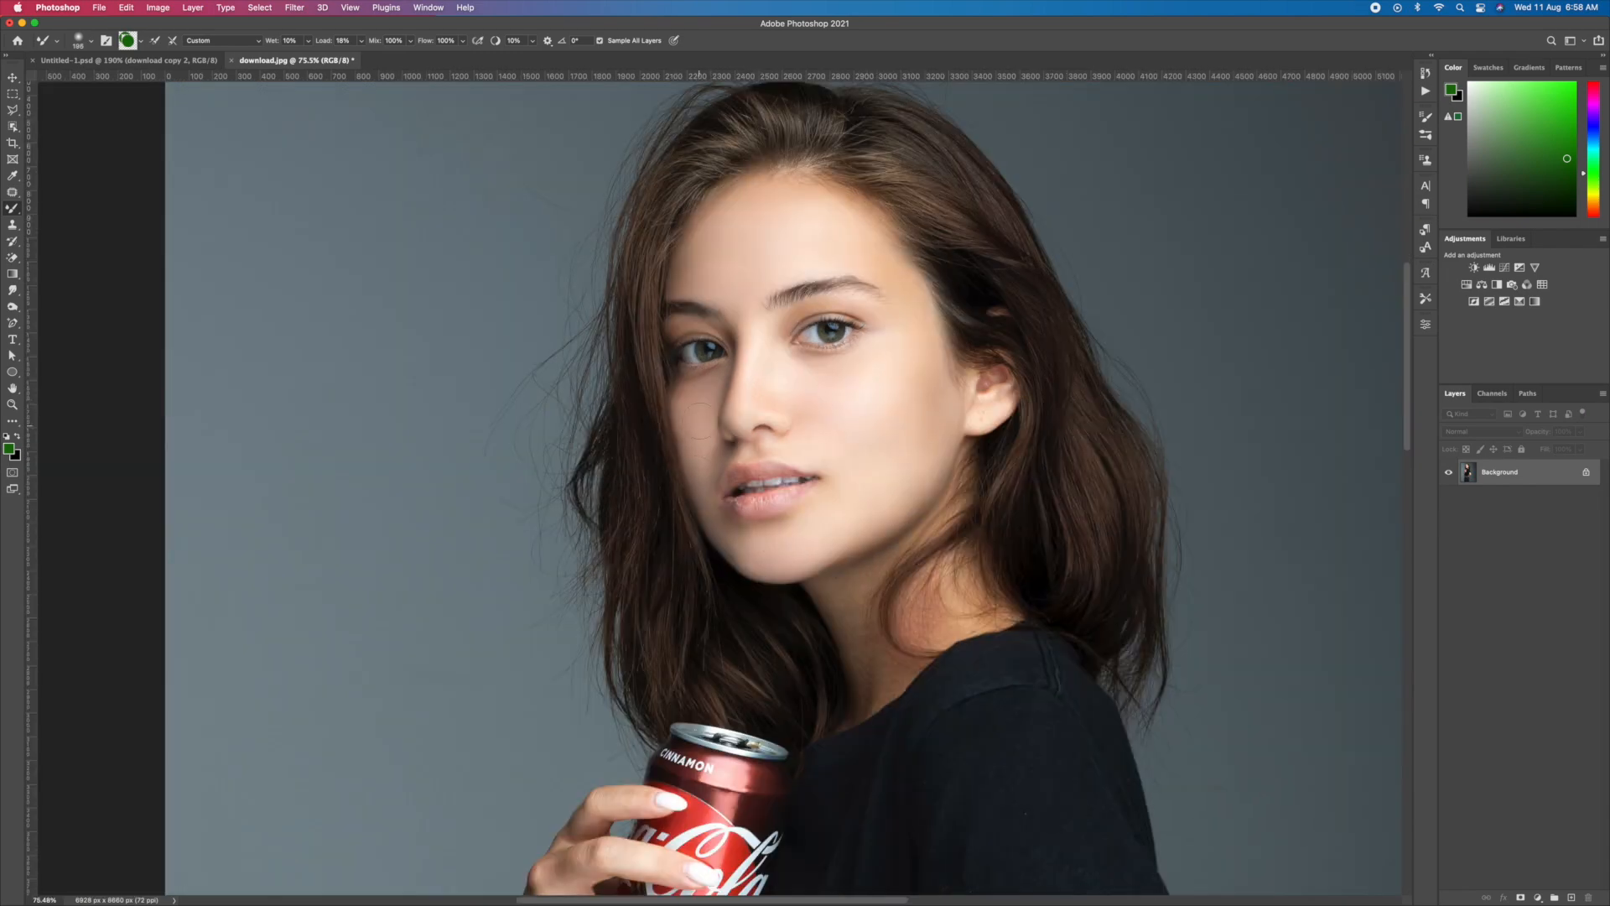
Smooth the skin of the neck down to the shirt collar with the Mixer Brush, adjusting its size for the narrow areas.
scroll(1015, 403, "up", 3)
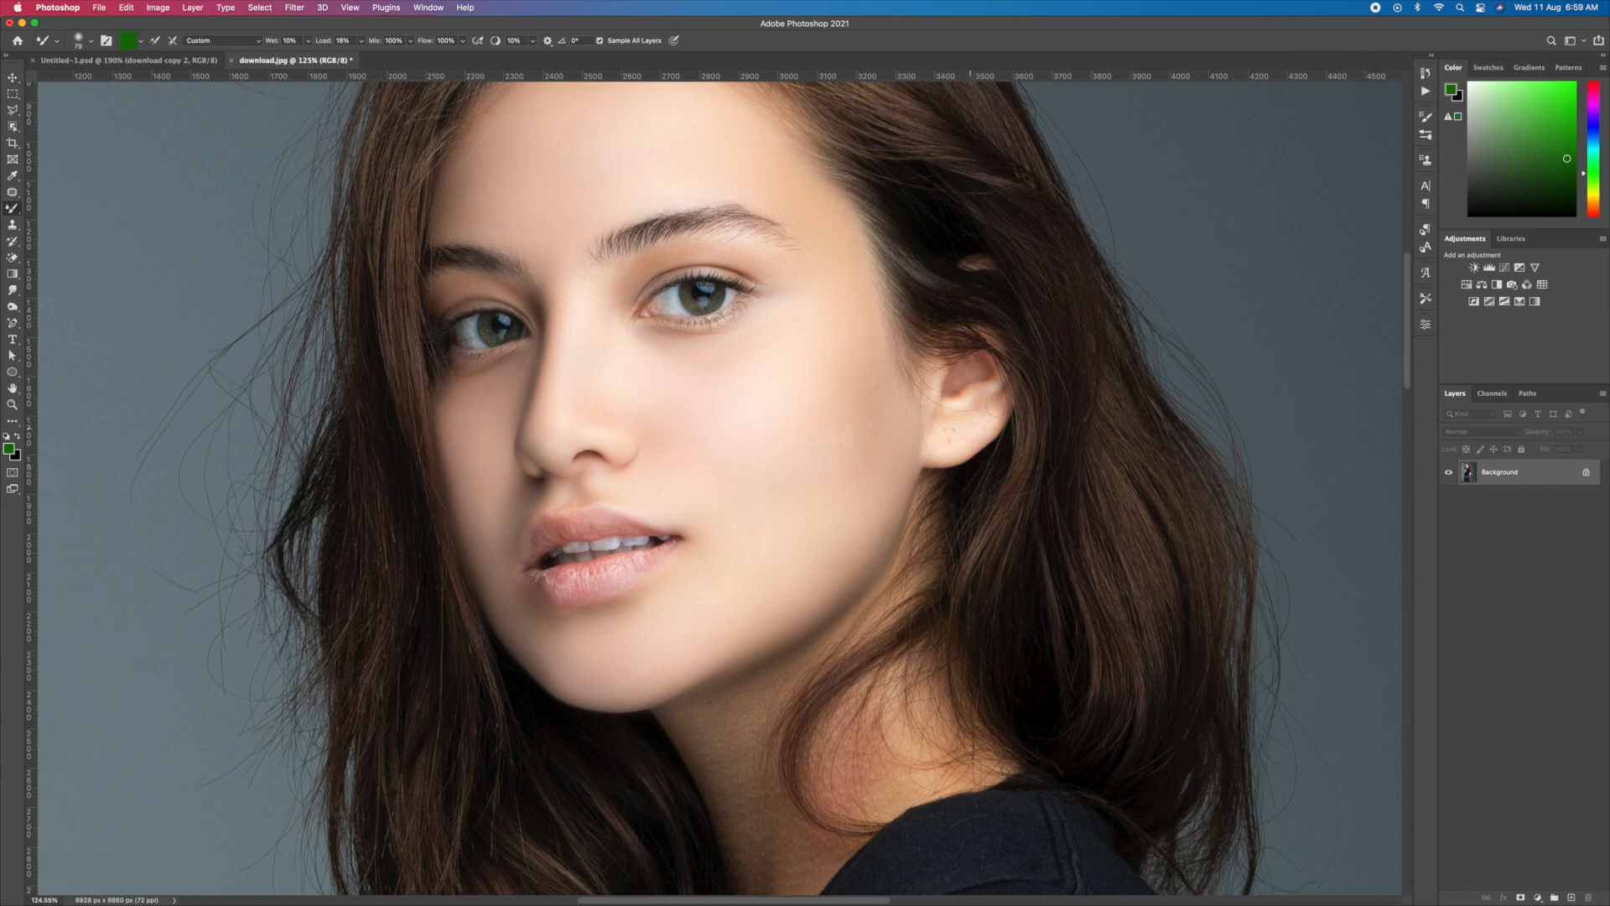
scroll(970, 428, "down", 5)
right_click(785, 359)
left_click_drag(876, 389, 878, 389)
left_click(919, 262)
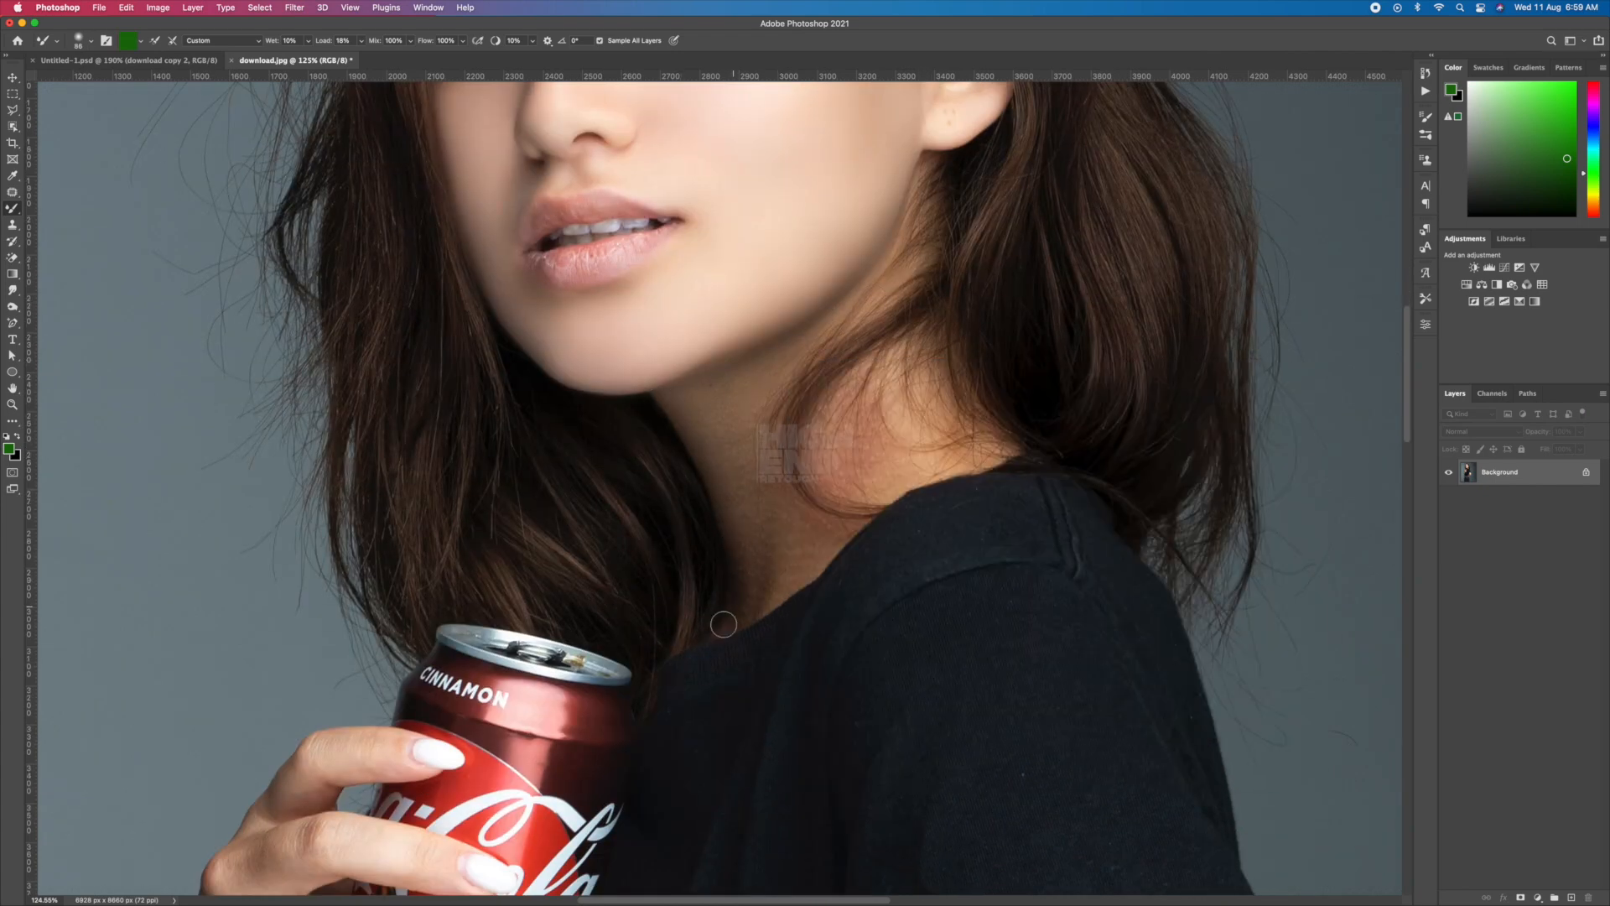
right_click(819, 526)
left_click_drag(910, 511, 914, 511)
left_click(755, 568)
scroll(818, 418, "down", 5)
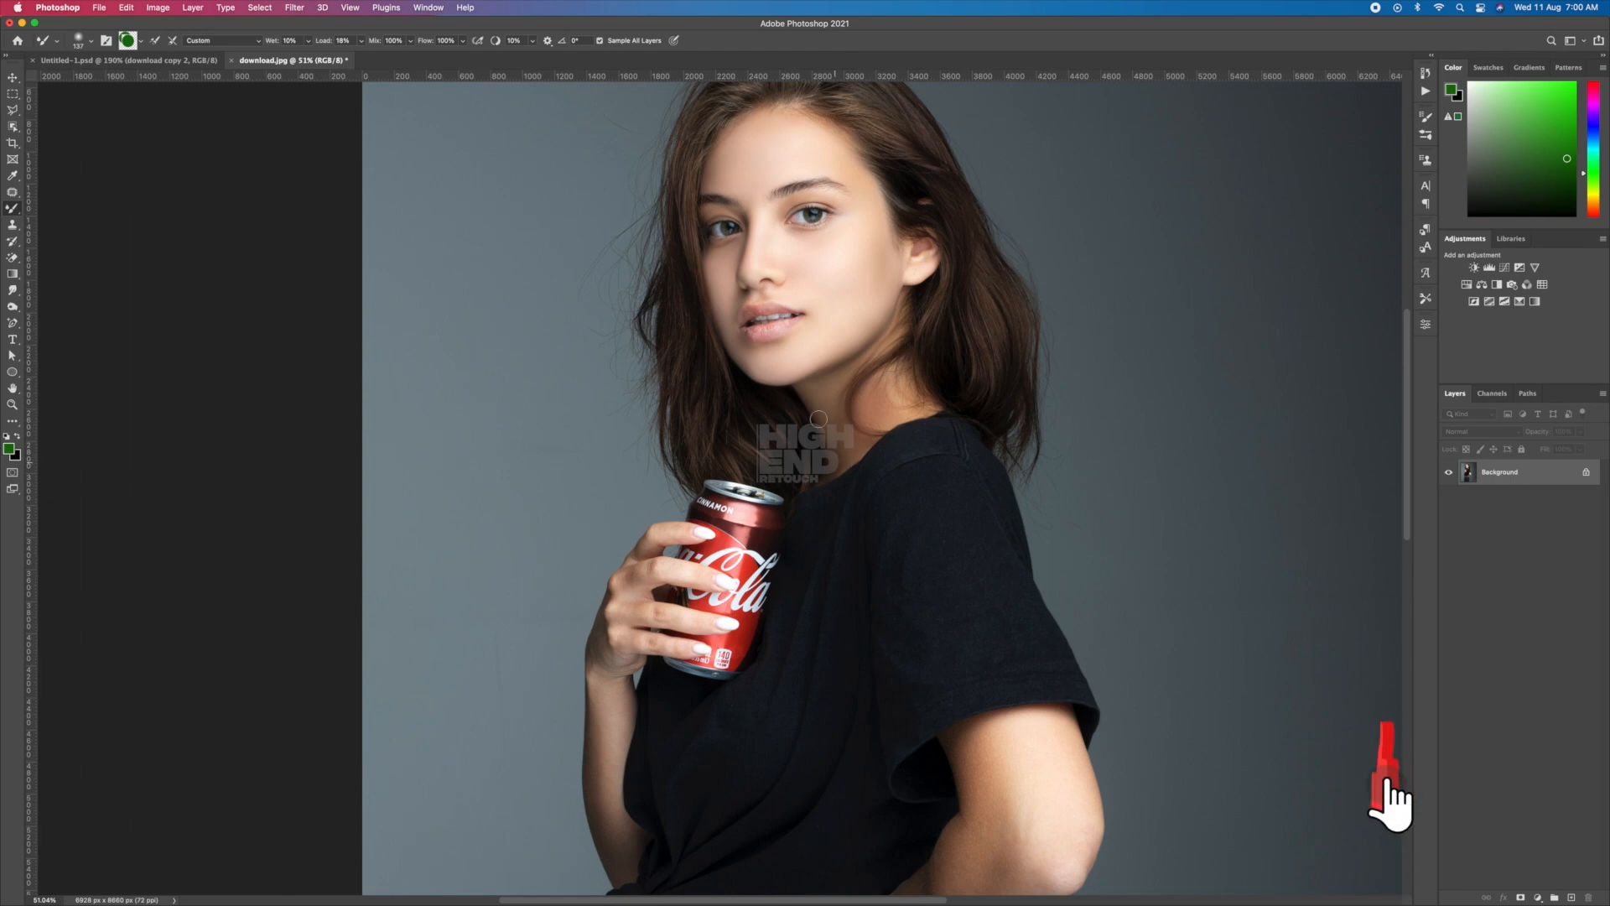
Smooth the fingers and back of the hand holding the can with a smaller Mixer Brush.
scroll(819, 419, "up", 5)
right_click(855, 380)
left_click_drag(951, 410, 946, 410)
left_click(839, 428)
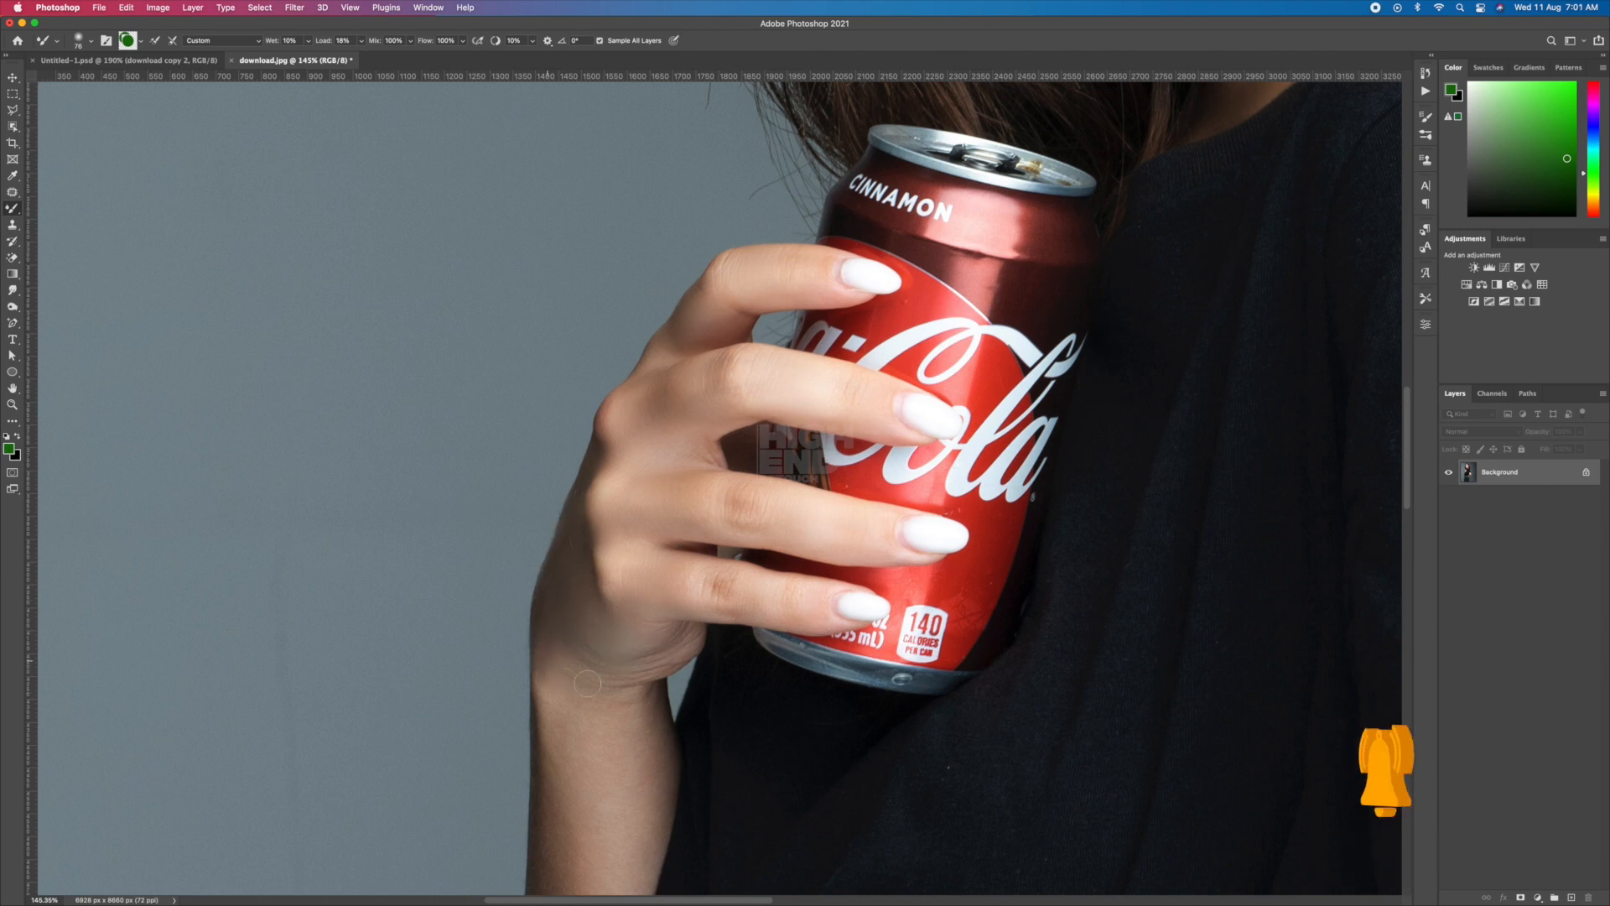
Smooth the forearm below the can-holding hand with an enlarged Mixer Brush, from the wrist down to the shirt knot.
scroll(587, 683, "down", 10)
key("bracketright")
key("bracketright")
key("bracketright")
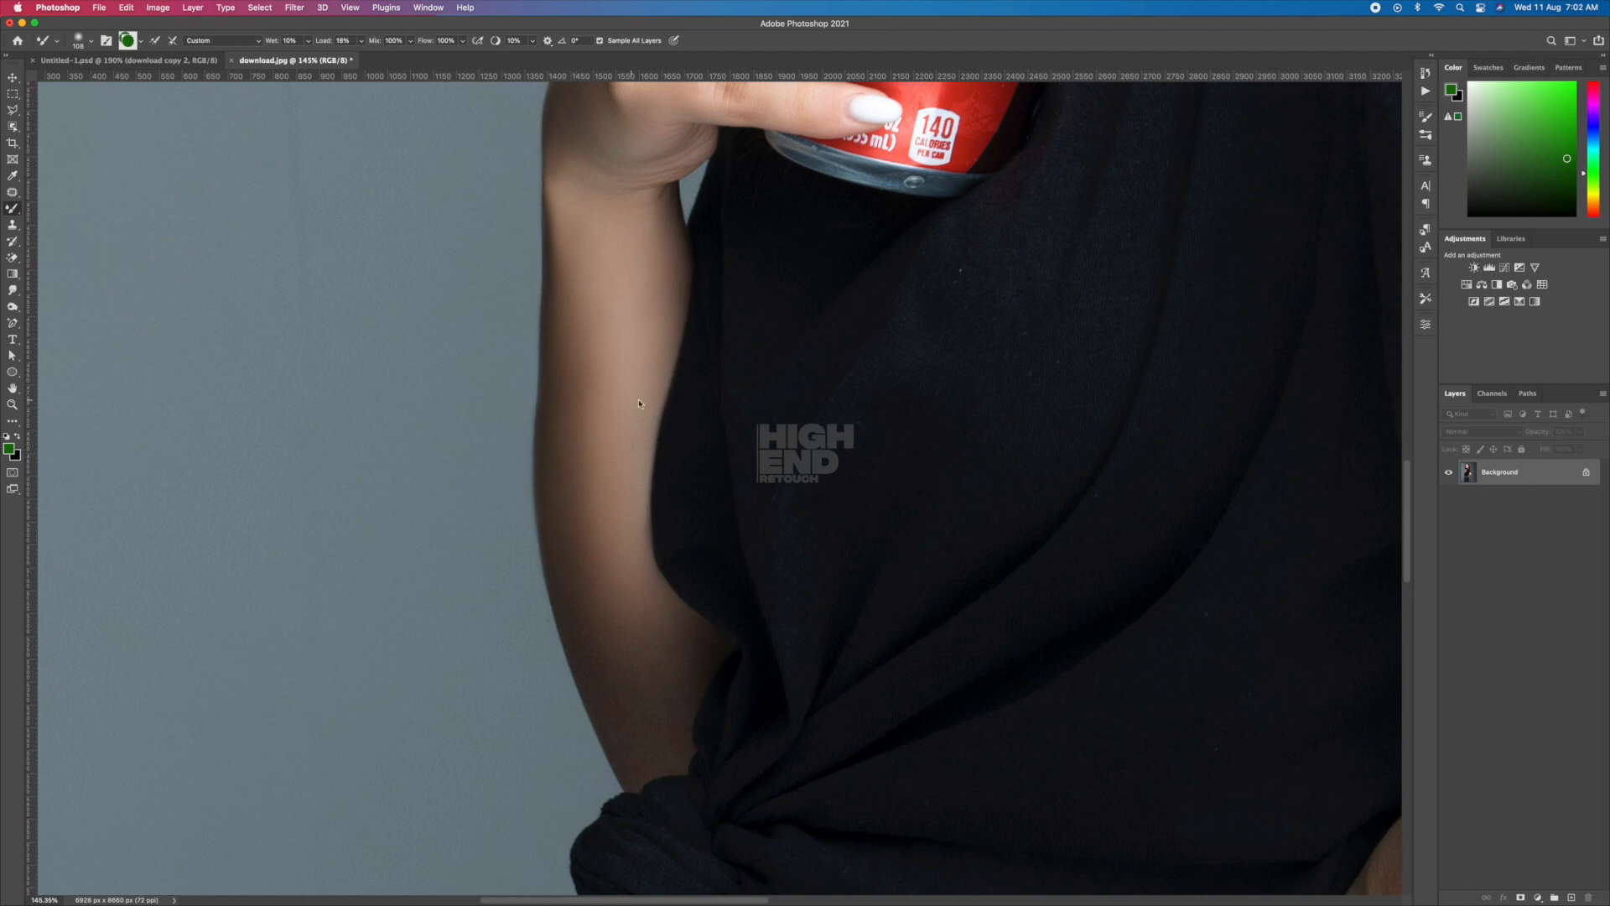
right_click(685, 650)
left_click(657, 682)
scroll(618, 453, "down", 5)
right_click(646, 586)
left_click(645, 586)
Smooth the skin of the upper arm and elbow on the bent arm with a resized soft Mixer Brush.
mouse_move(865, 544)
left_mouse_down()
mouse_move(650, 299)
mouse_move(470, 505)
left_mouse_up()
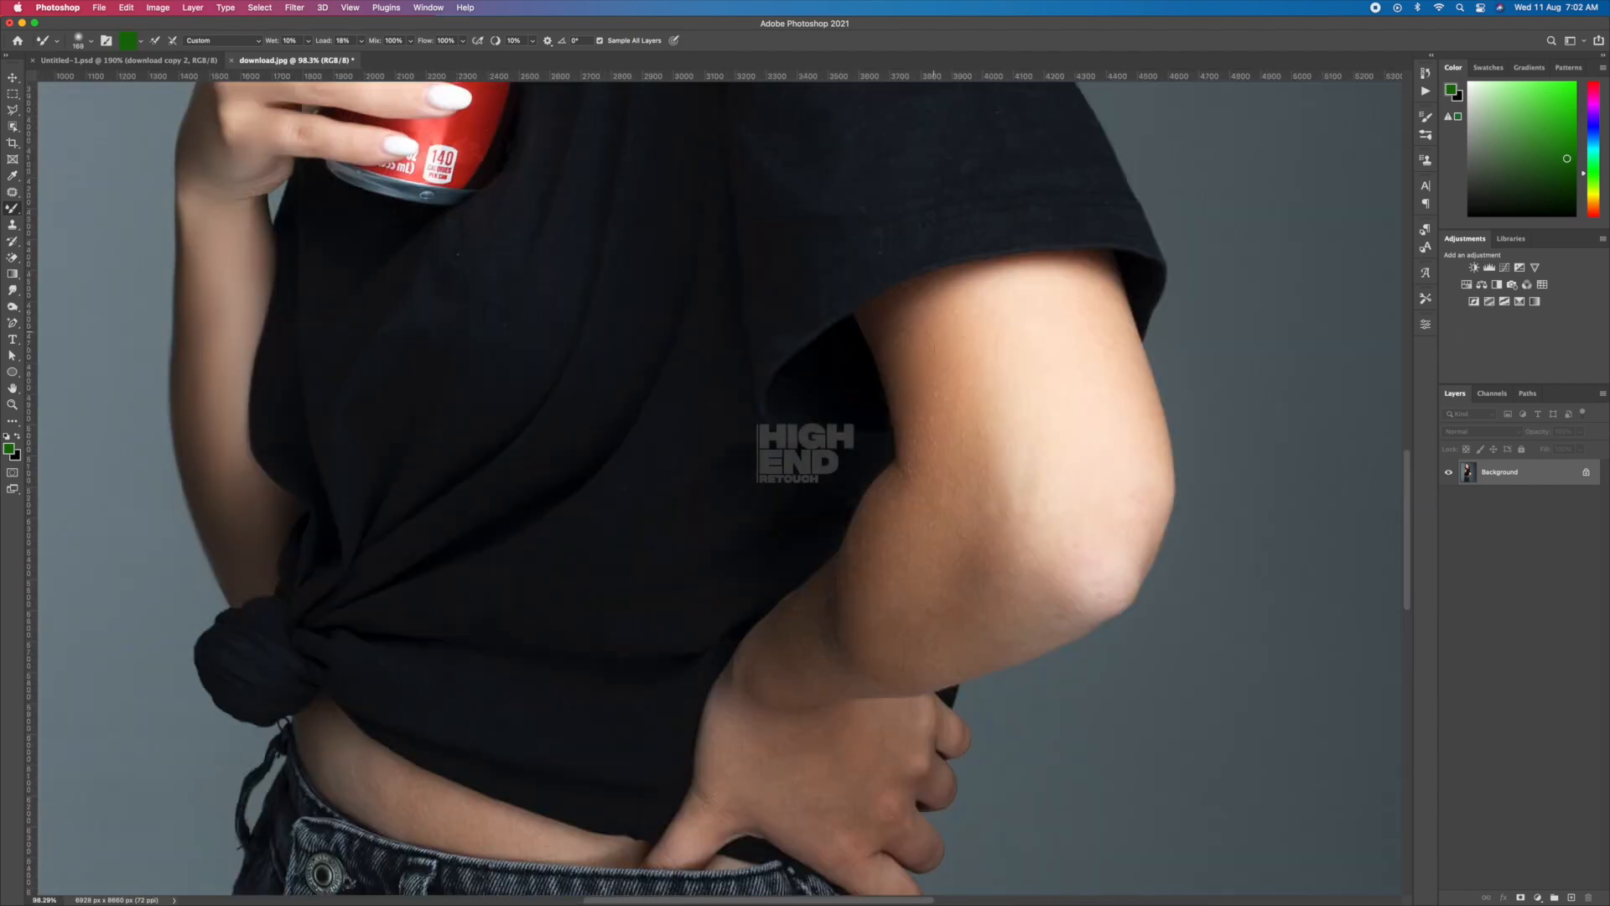
right_click(1108, 373)
left_click(1182, 358)
left_click(876, 320)
right_click(948, 505)
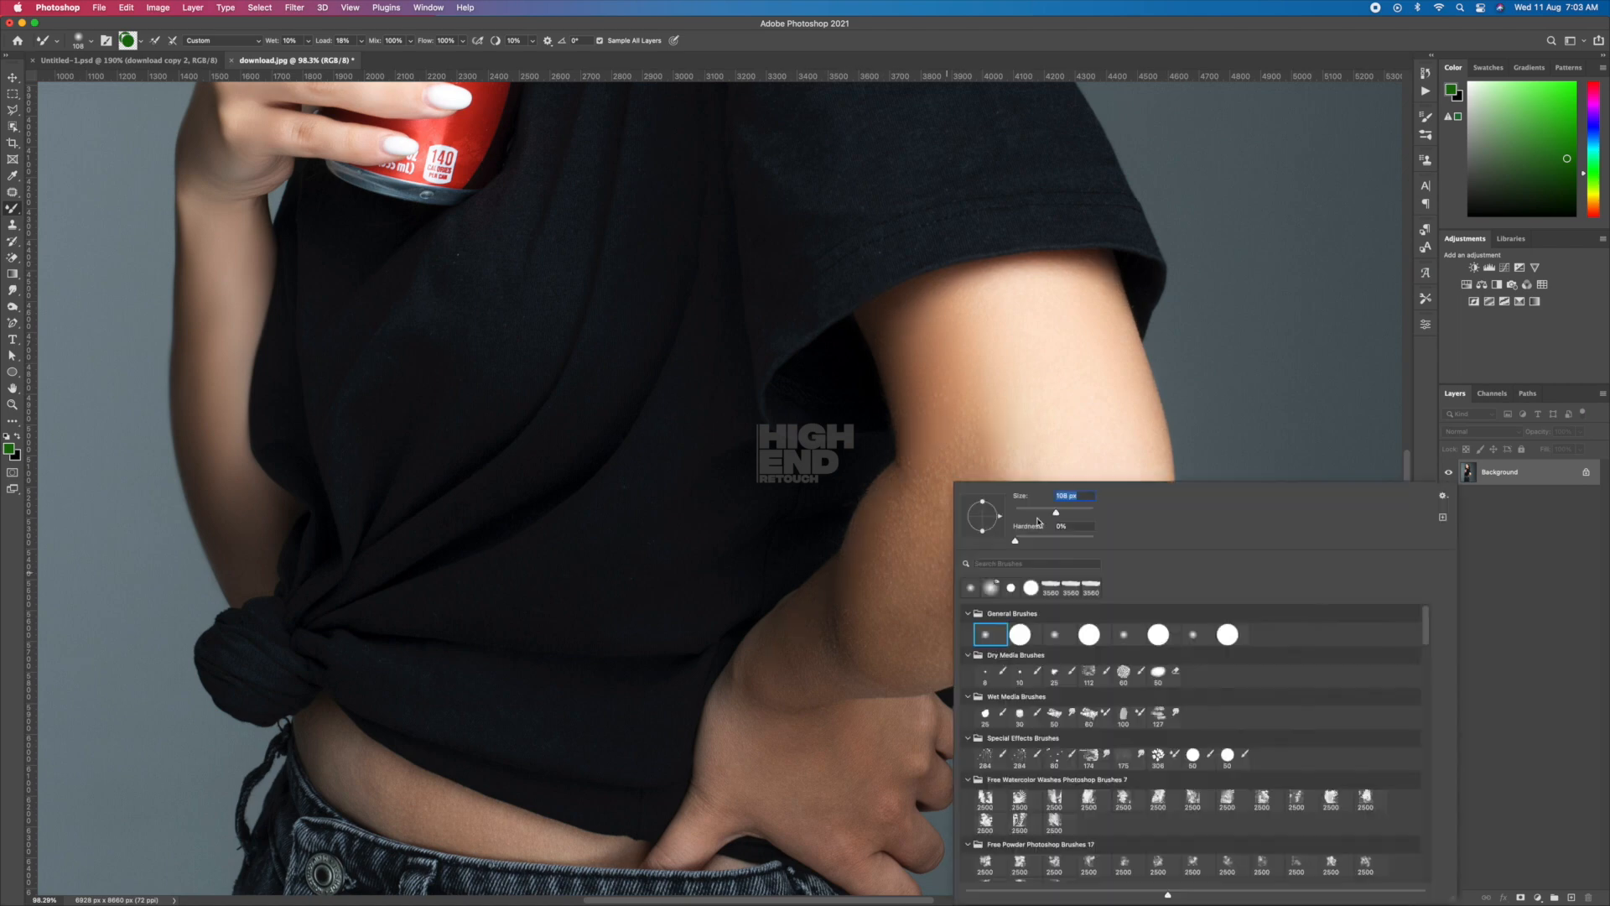
left_click(1055, 511)
left_click(872, 623)
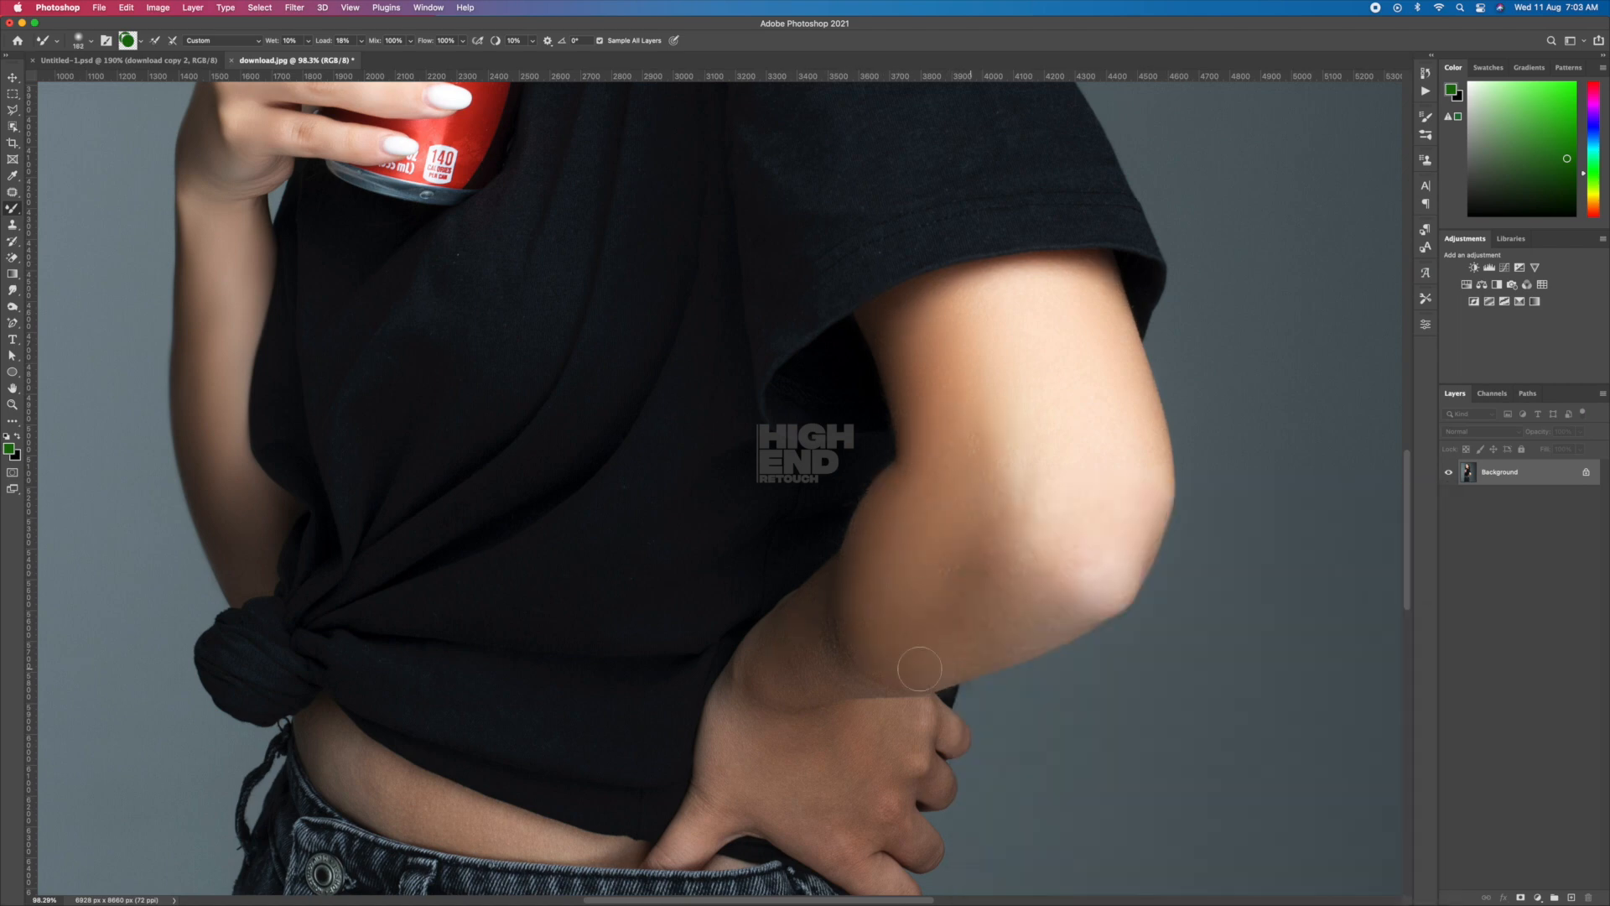
Smooth the lower forearm and the back and fingers of the hand on the hip with a smaller Mixer Brush.
right_click(1014, 476)
left_click(1118, 510)
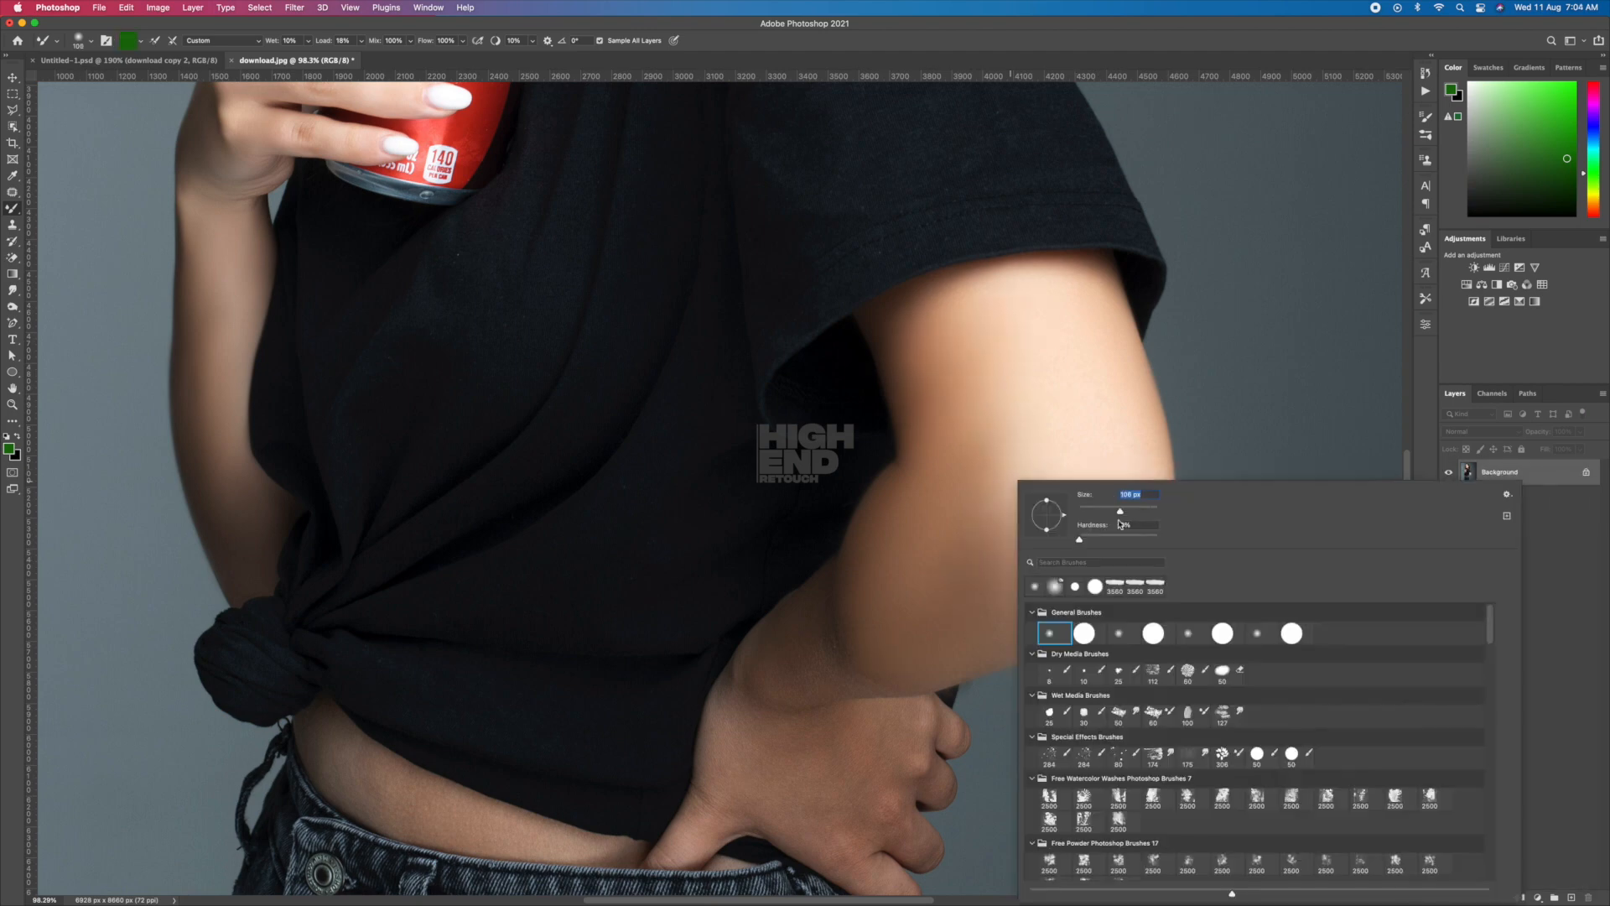
left_click(819, 589)
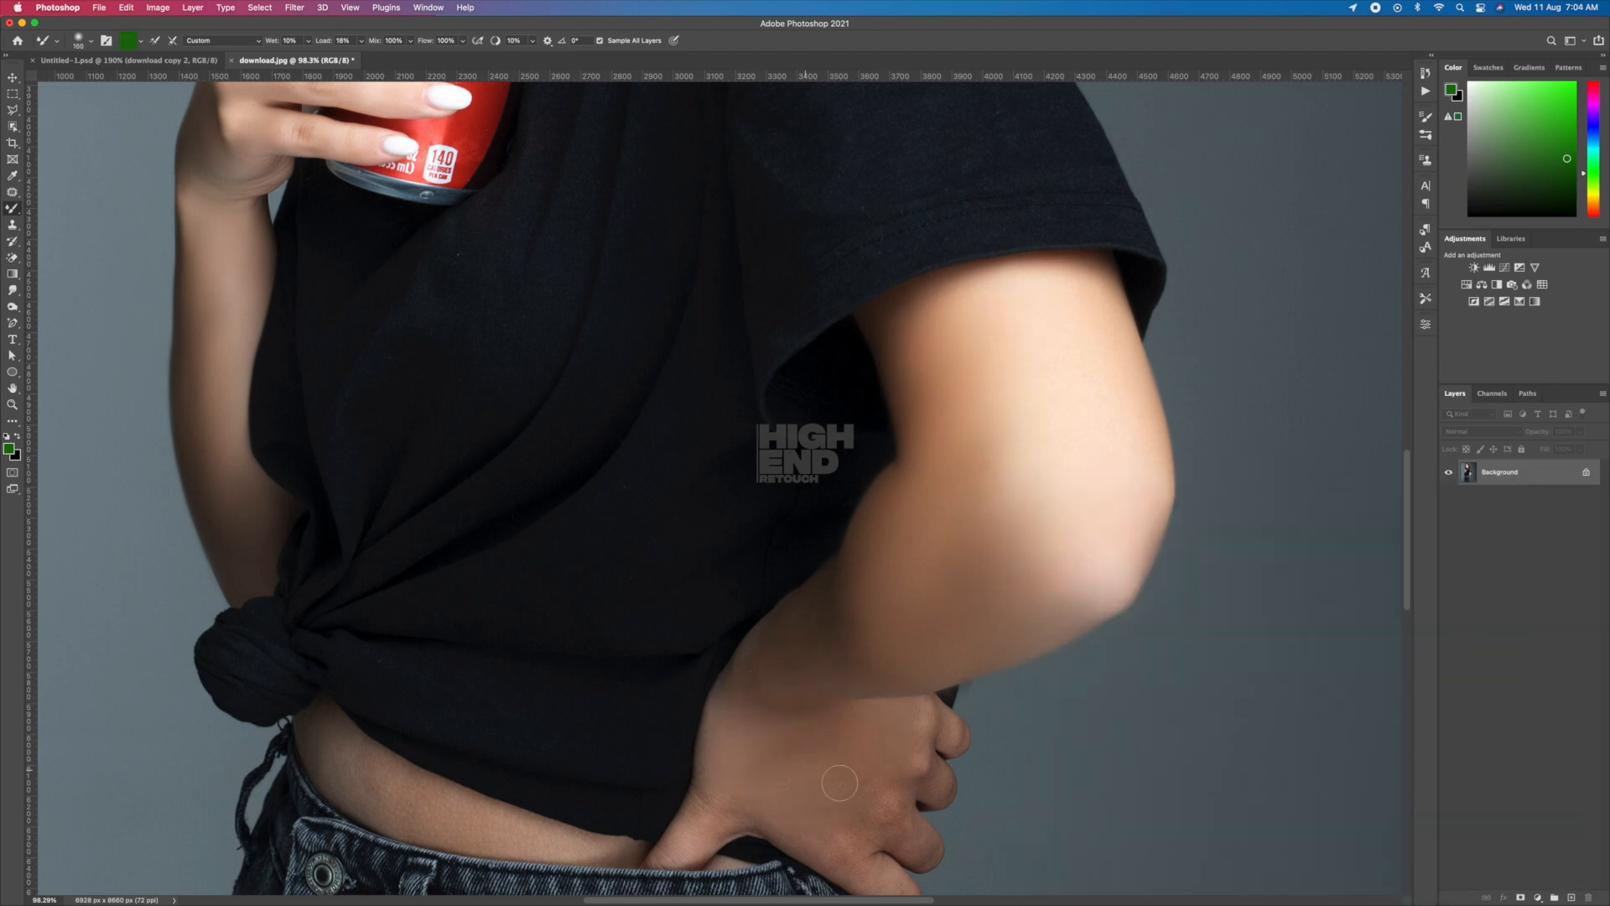
scroll(834, 738, "down", 3)
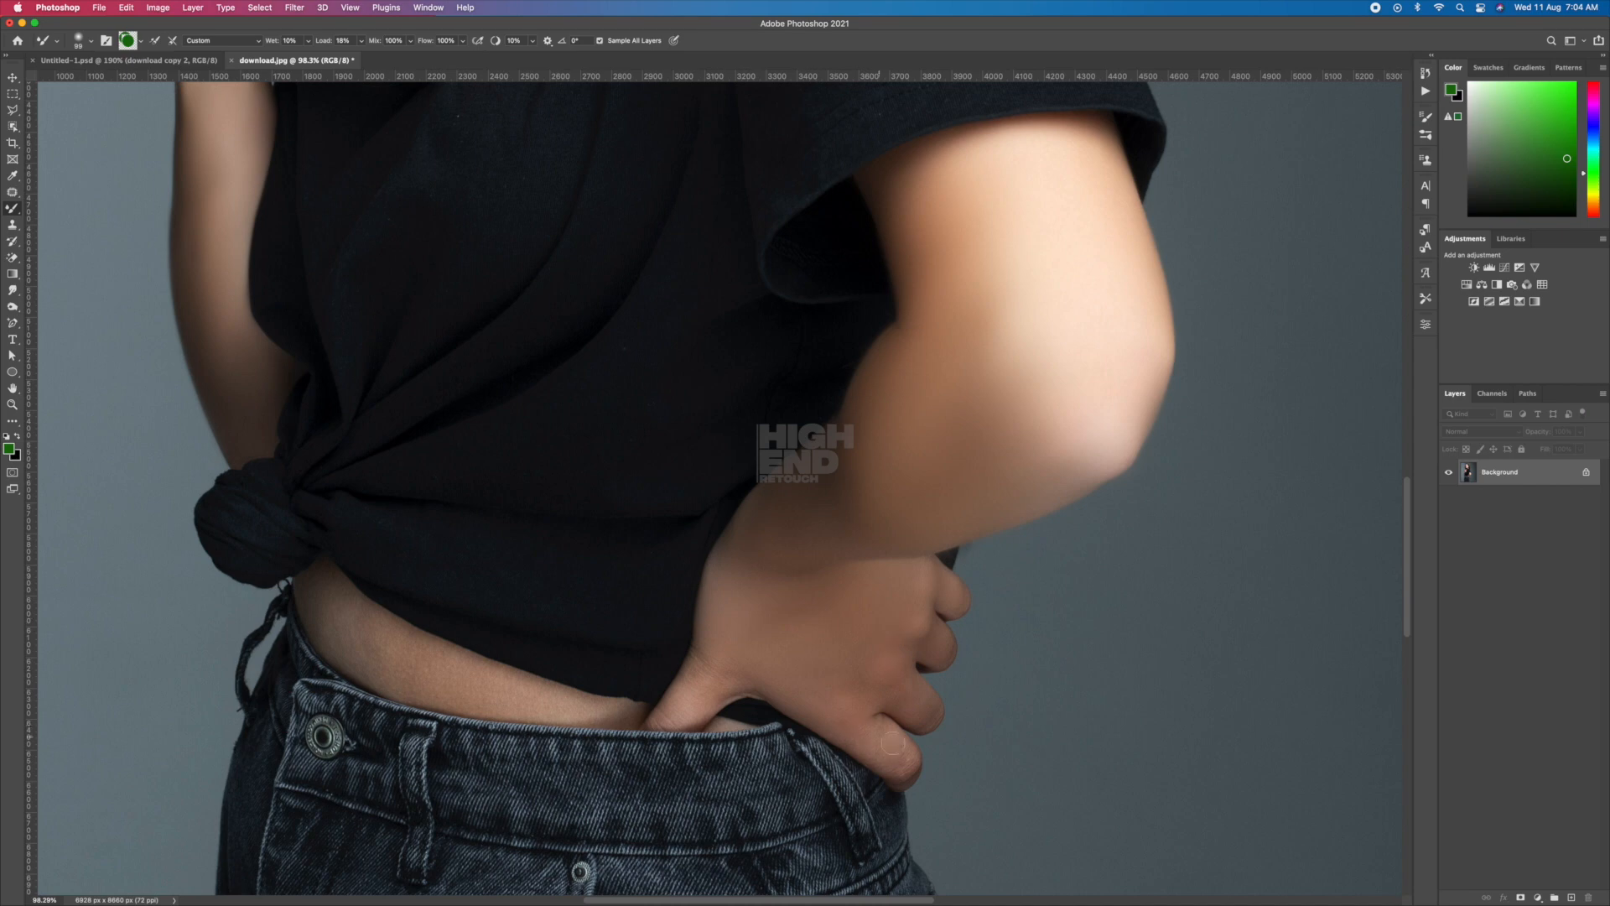
Smooth the strip of bare waist between the shirt and the jeans with the resized Mixer Brush.
right_click(603, 704)
left_click(698, 513)
left_click(478, 681)
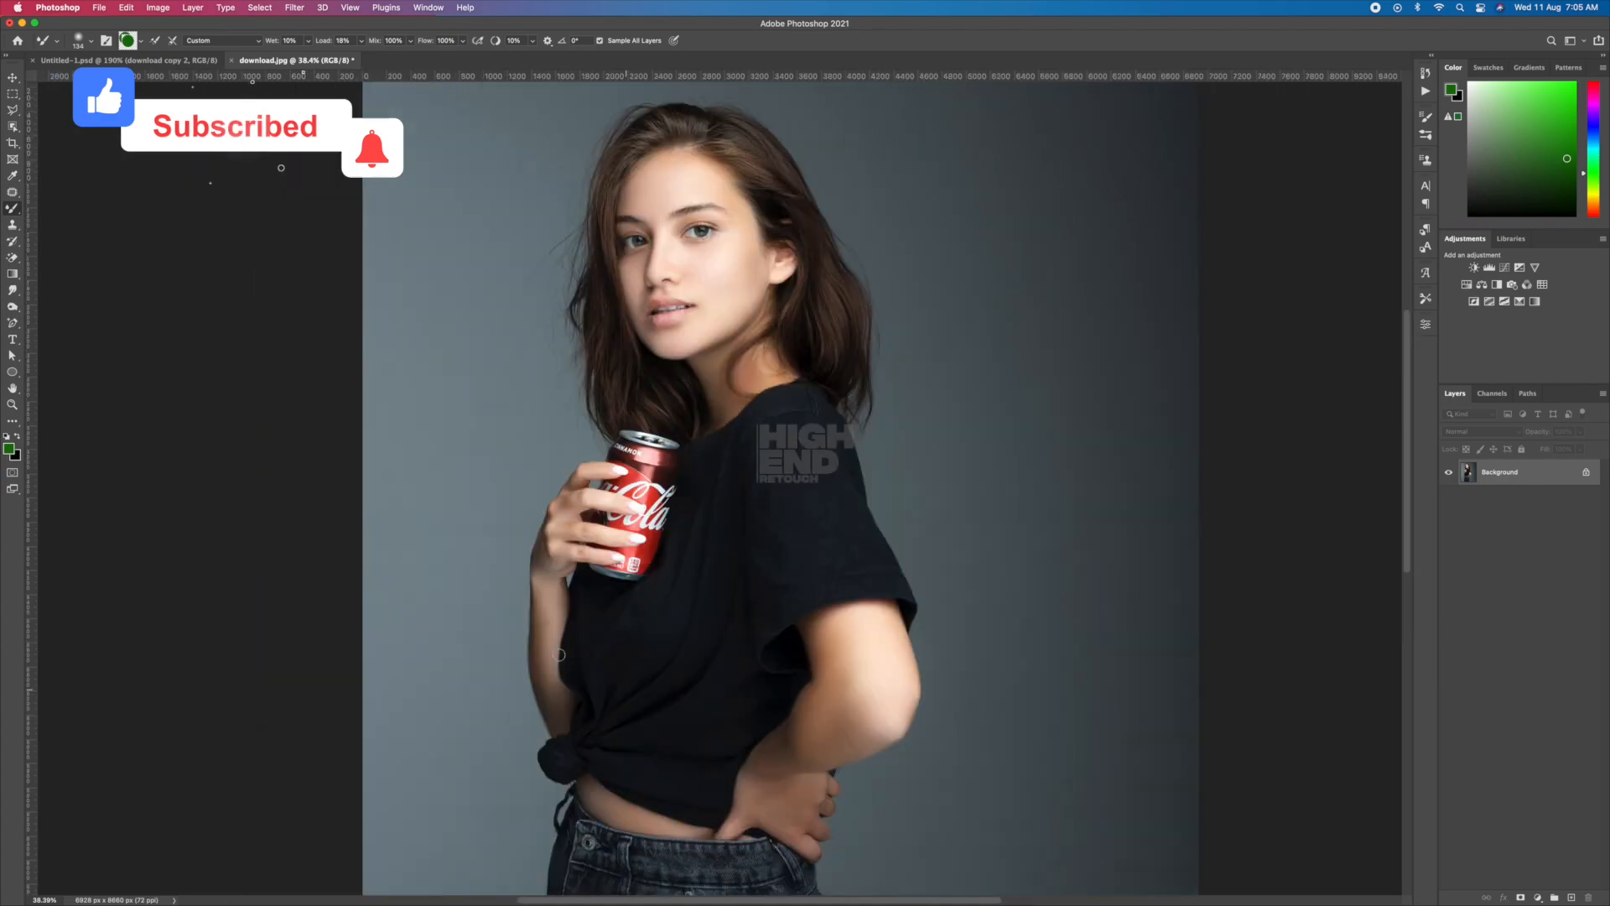
Touch up small areas of the face with the Mixer Brush set to 35 px.
scroll(755, 377, "up", 5)
right_click(825, 509)
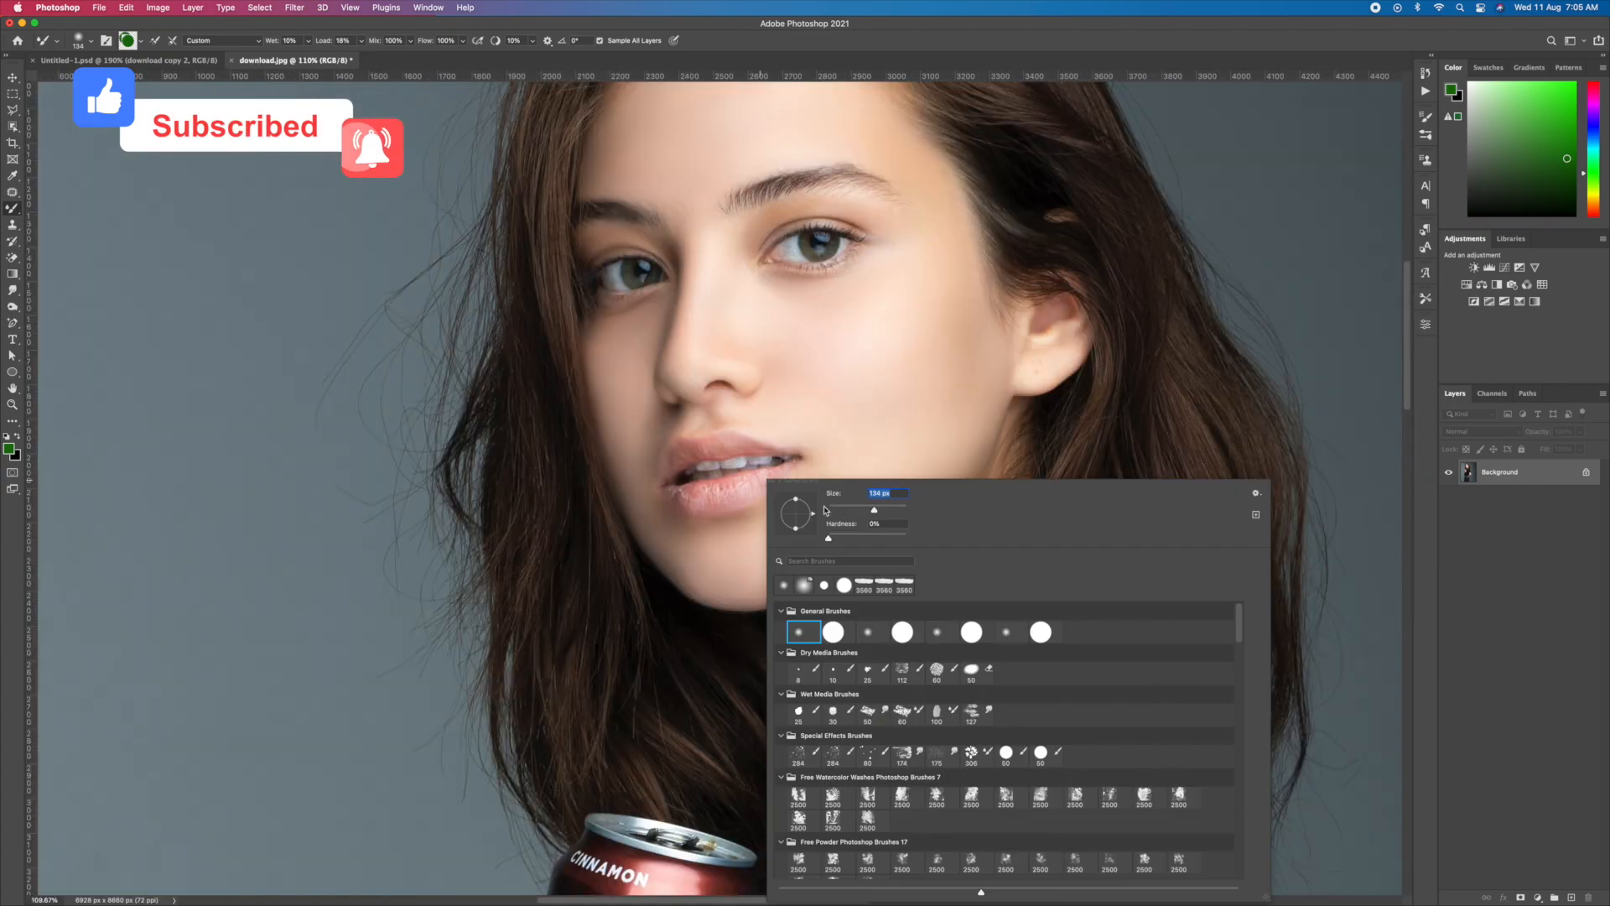
type("35")
key("Return")
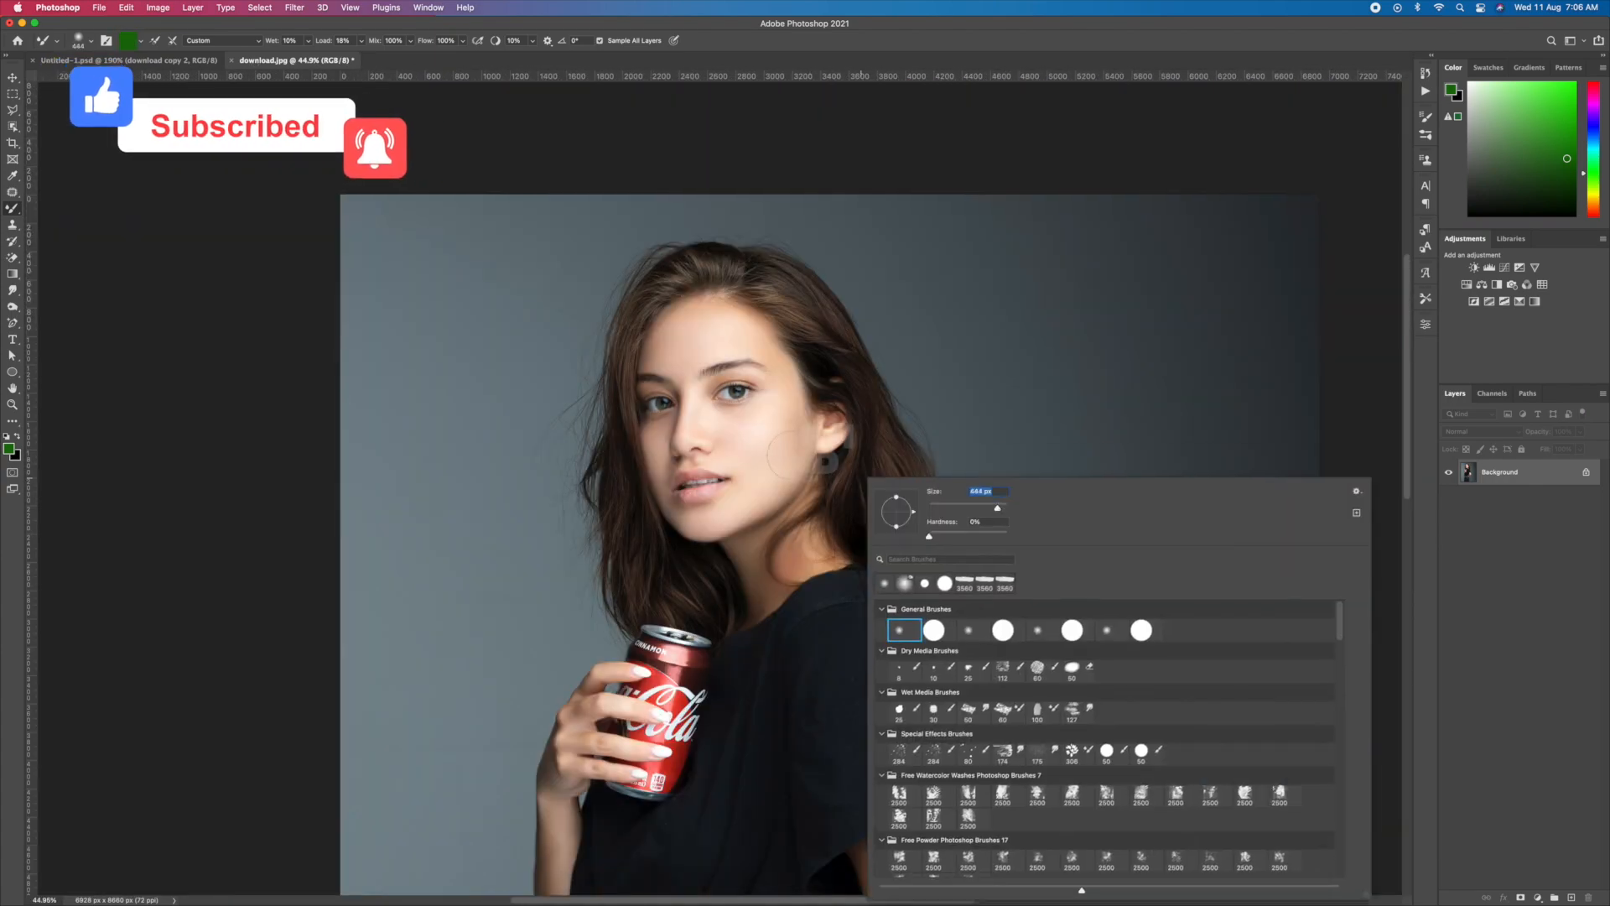
Save the retouched photo as a progressive JPEG at quality 12 (Maximum).
key("super+s")
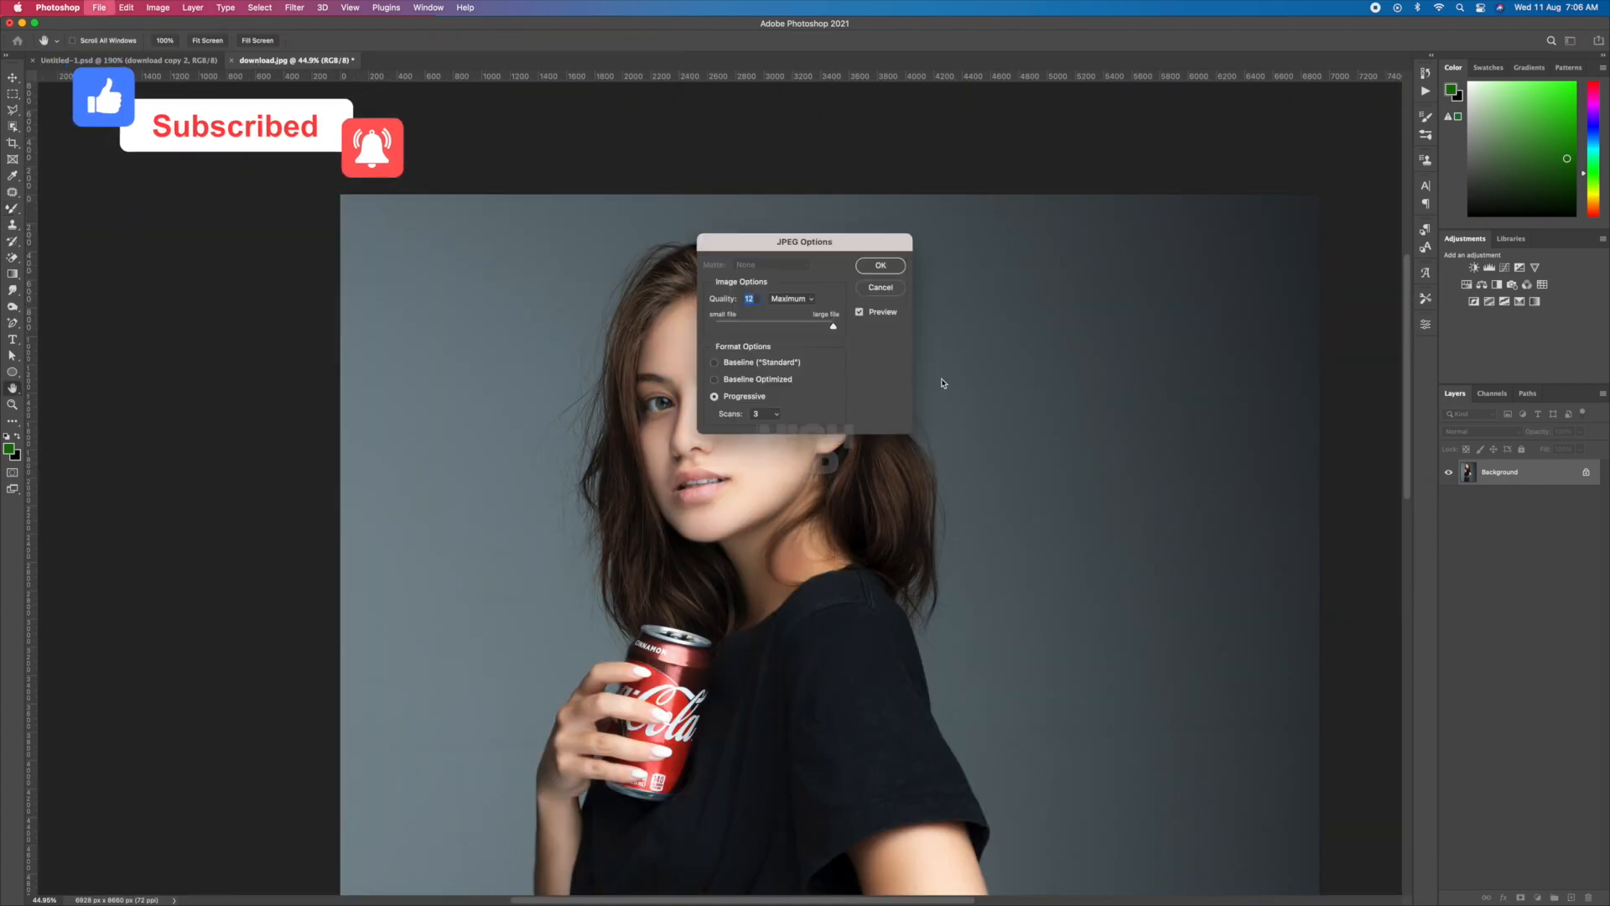
left_click(880, 265)
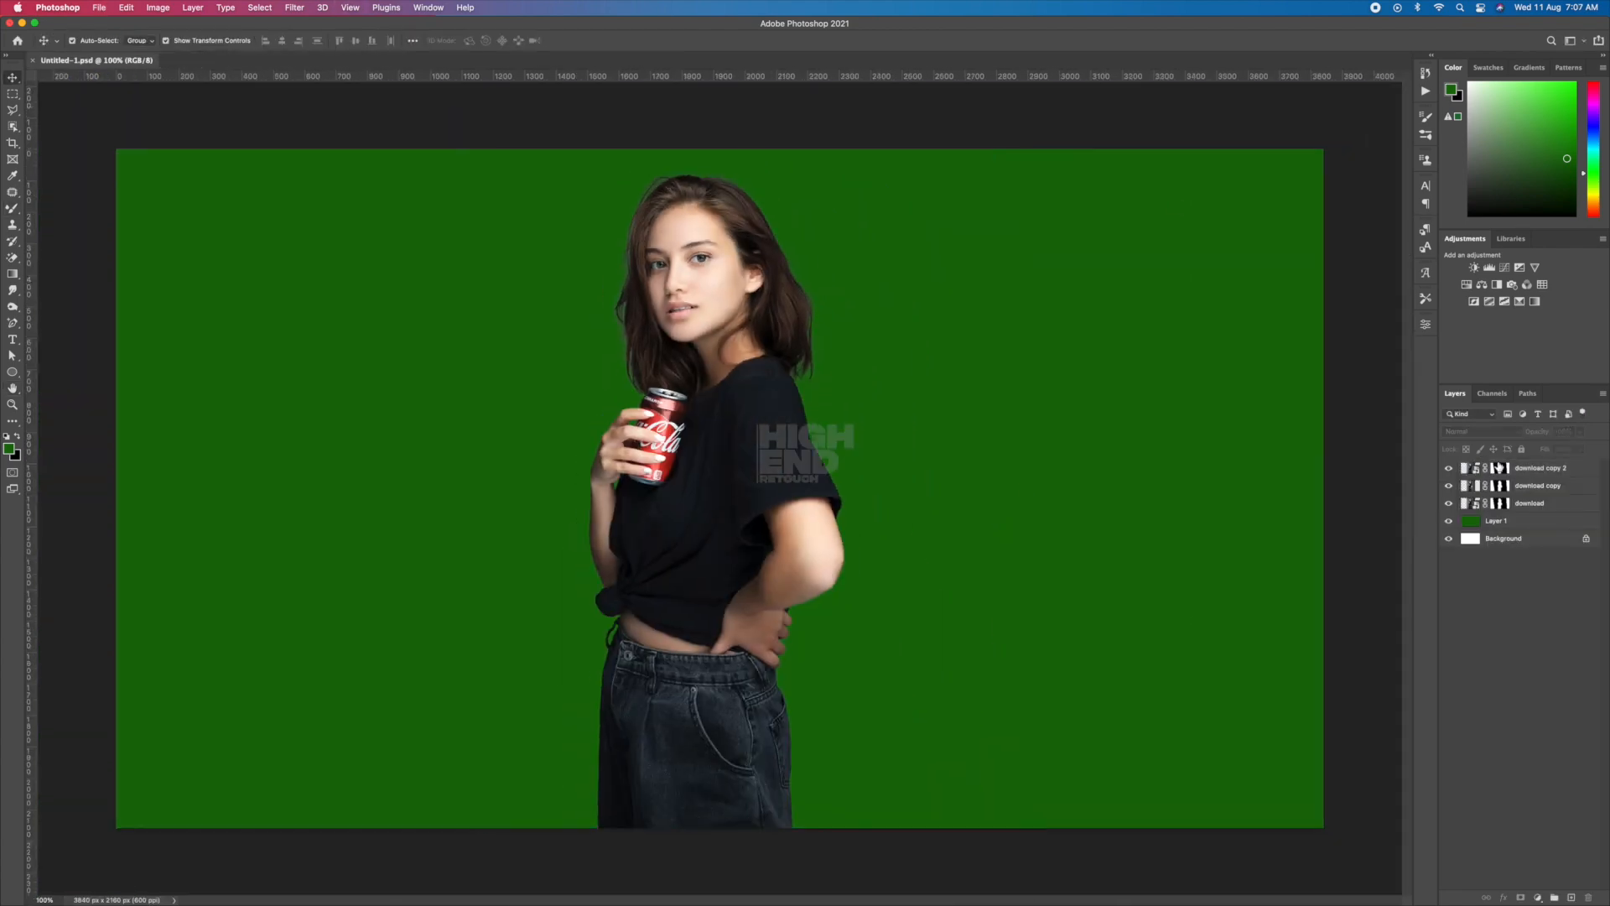
Duplicate the download copy 2 cutout layer in Untitled-1.psd and rasterize the duplicate.
left_click(1542, 468)
key("super+j")
right_click(1544, 468)
left_click(1426, 527)
Add a new layer directly above the green Layer 1 and fill it with light grey.
left_click(1571, 898)
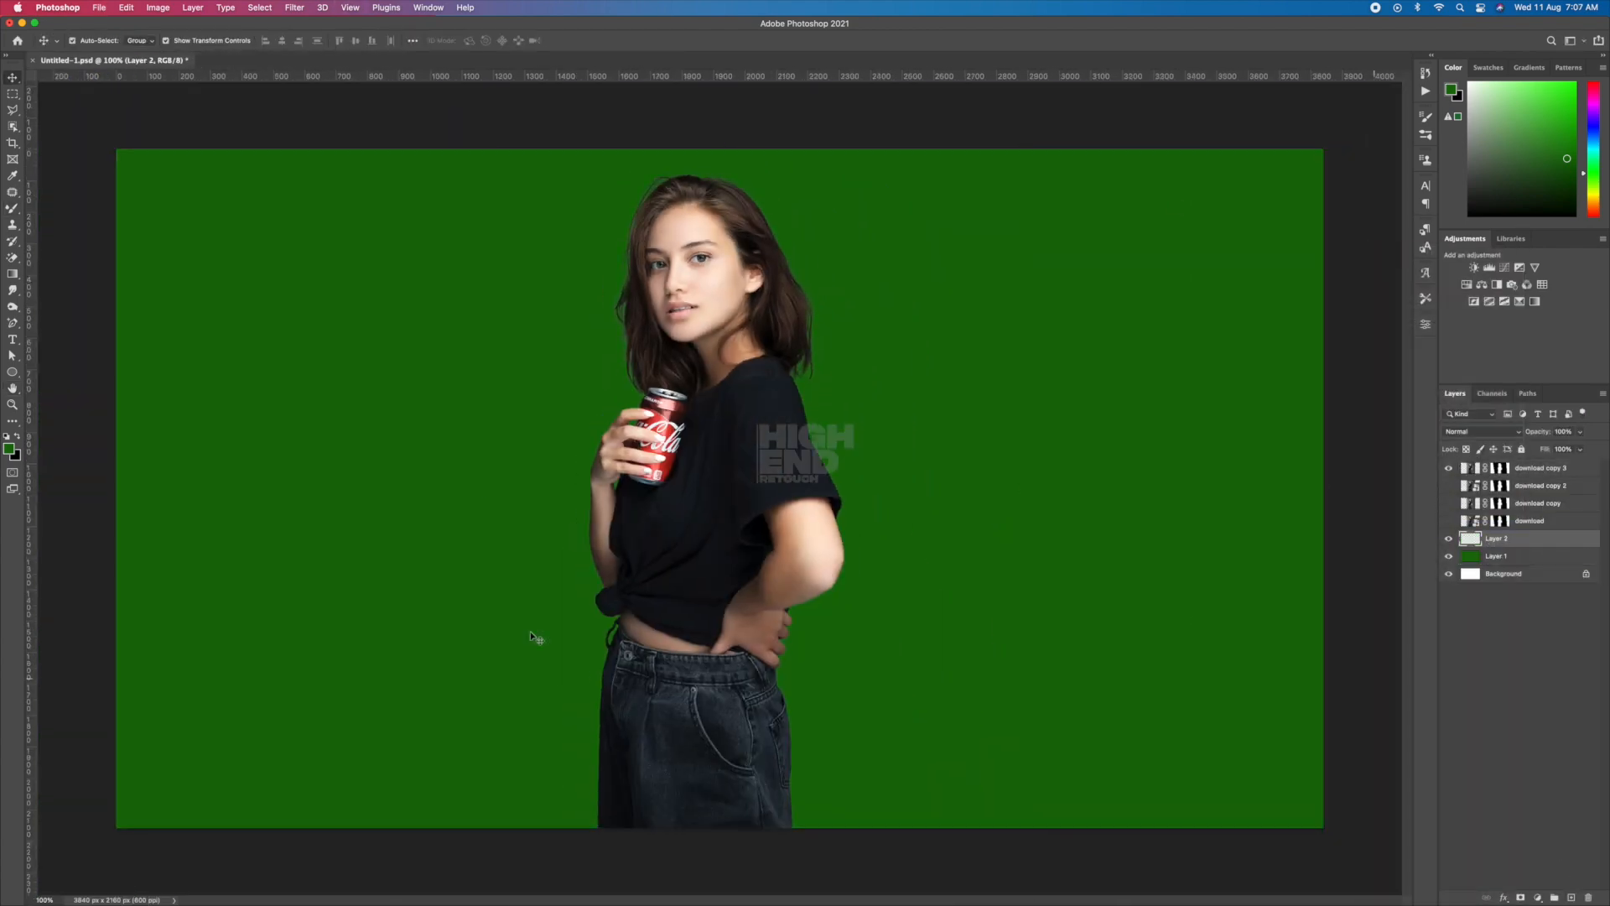
left_click(9, 448)
left_click(1419, 540)
key("super+BackSpace")
Open the download copy 3 cutout in the Camera Raw Filter and adjust its Basic colour and tone settings.
left_click(294, 7)
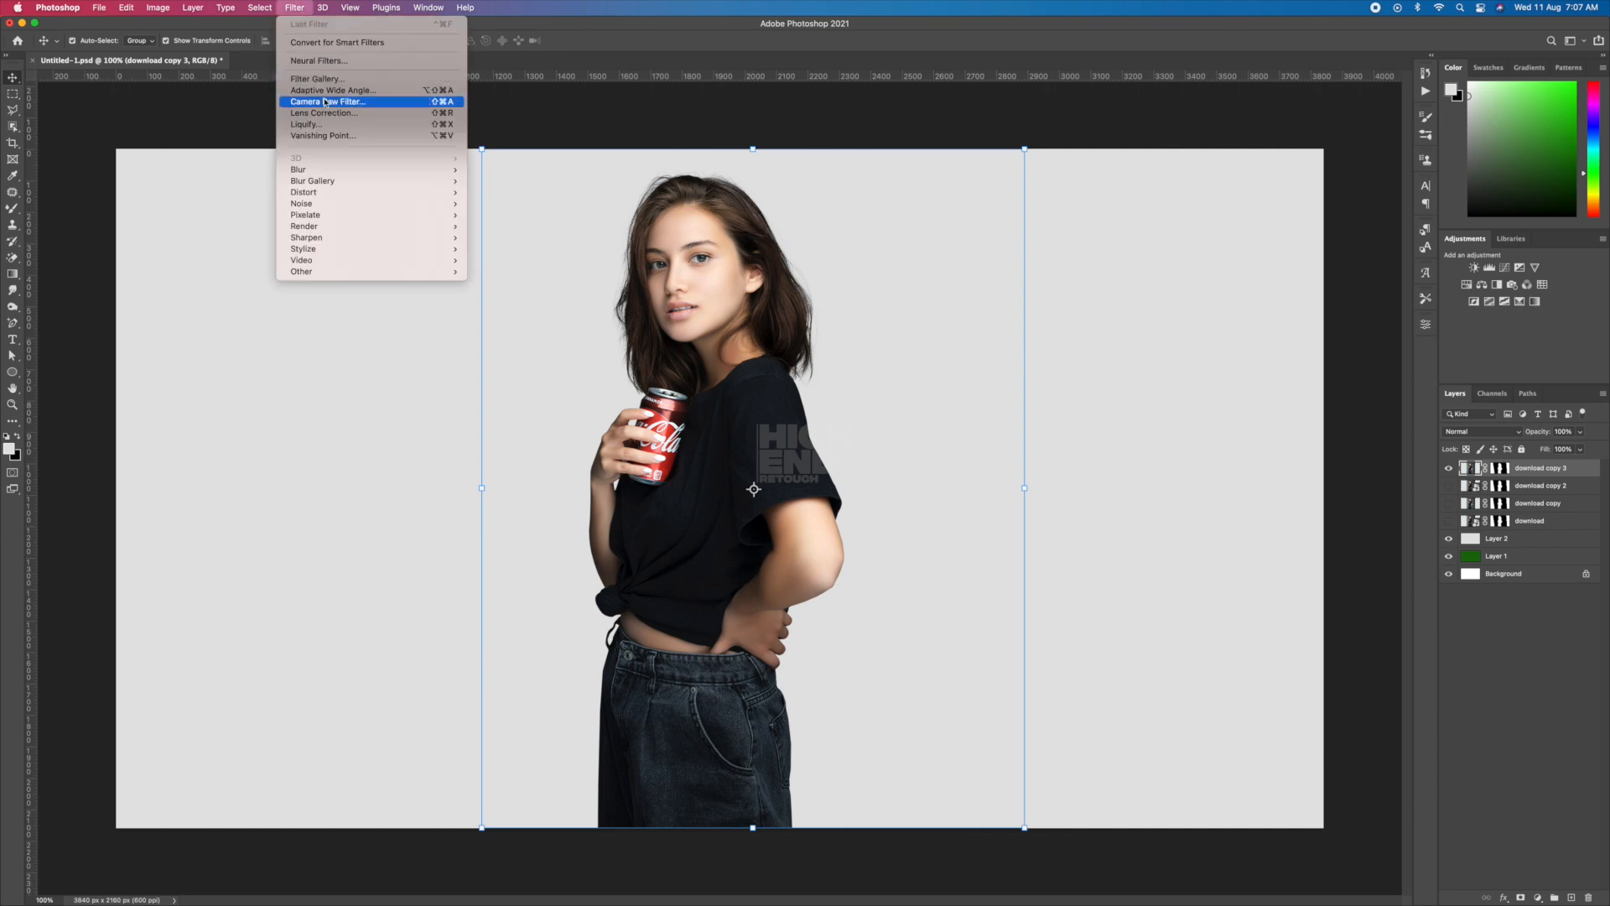
left_click(335, 101)
left_click(1311, 209)
left_click_drag(1375, 259, 1382, 259)
left_click_drag(1375, 311, 1387, 331)
left_click_drag(1375, 351, 1370, 465)
Refine the cutout's curve, set Sharpening to 106 and apply the Camera Raw Filter.
left_click(1331, 554)
left_click_drag(1375, 484, 1380, 504)
left_click(1331, 527)
left_click_drag(1308, 290, 1403, 295)
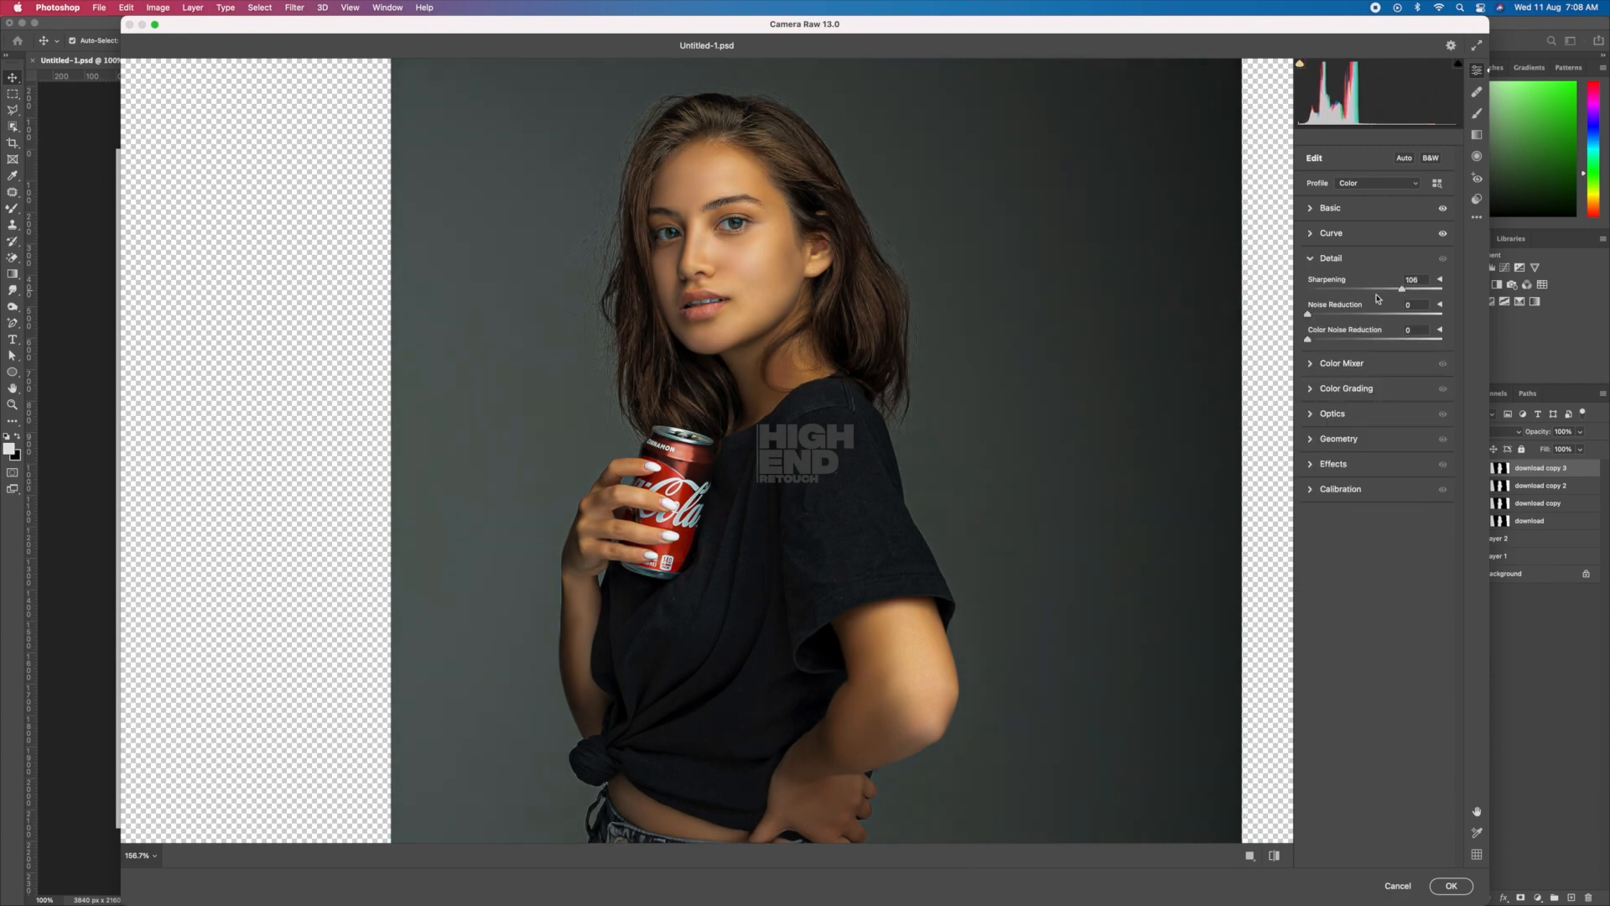
left_click(1451, 887)
Duplicate the filtered cutout as a layer clipped to the original and sharpen it strongly with the Camera Raw Filter.
key("super+j")
key("alt+super+g")
left_click(297, 7)
left_click(329, 115)
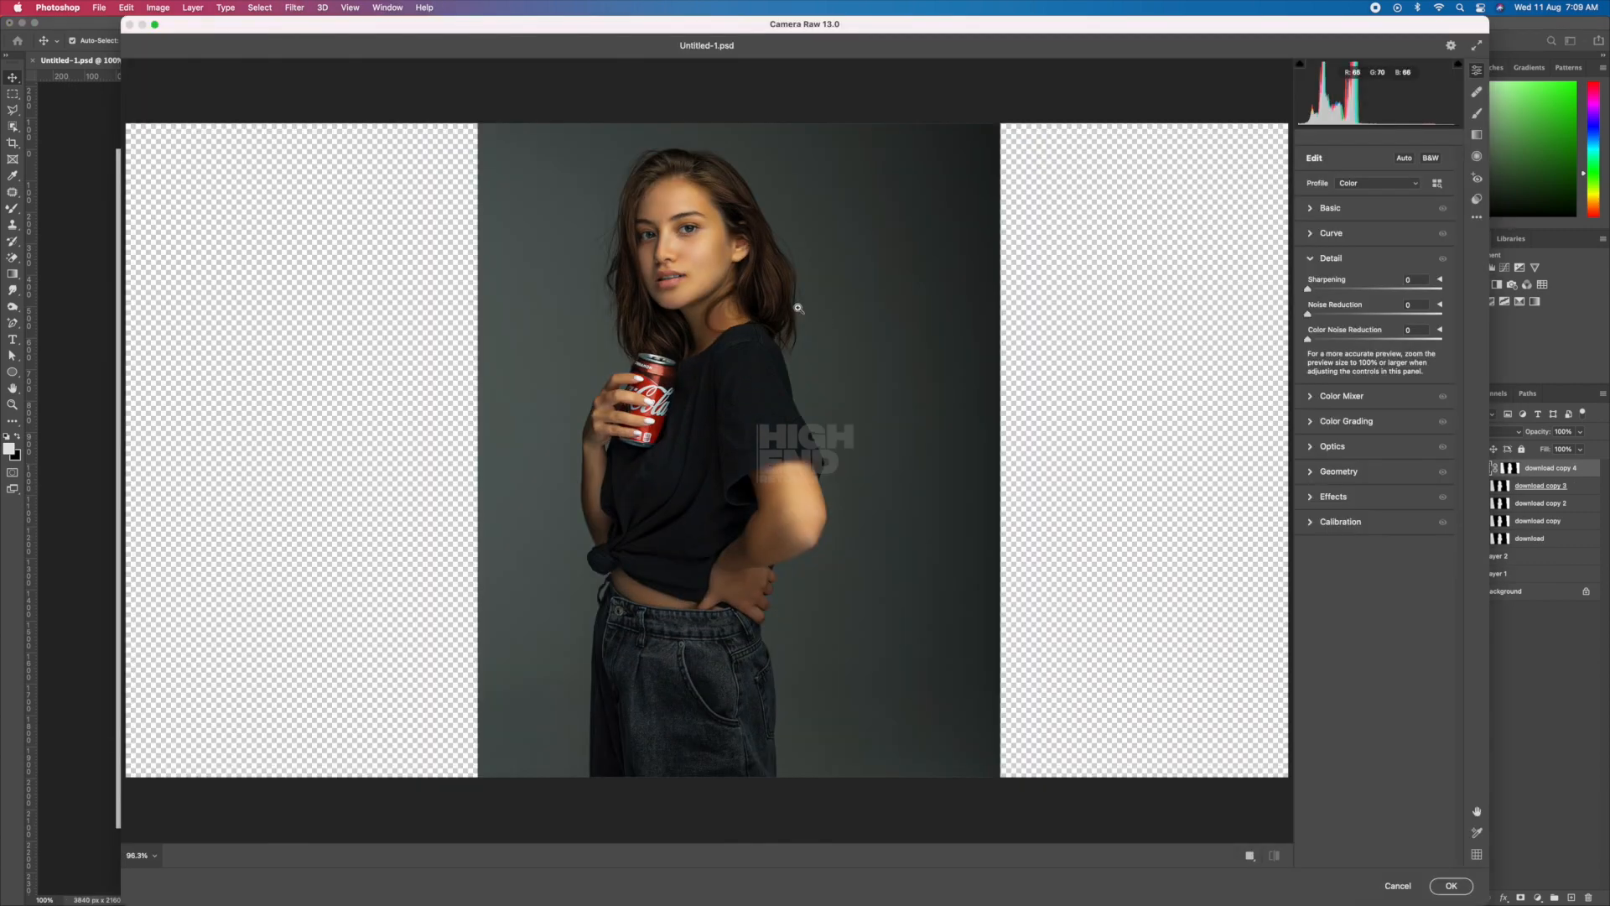
left_click(647, 239)
left_click_drag(1308, 290, 1439, 292)
left_click(1451, 886)
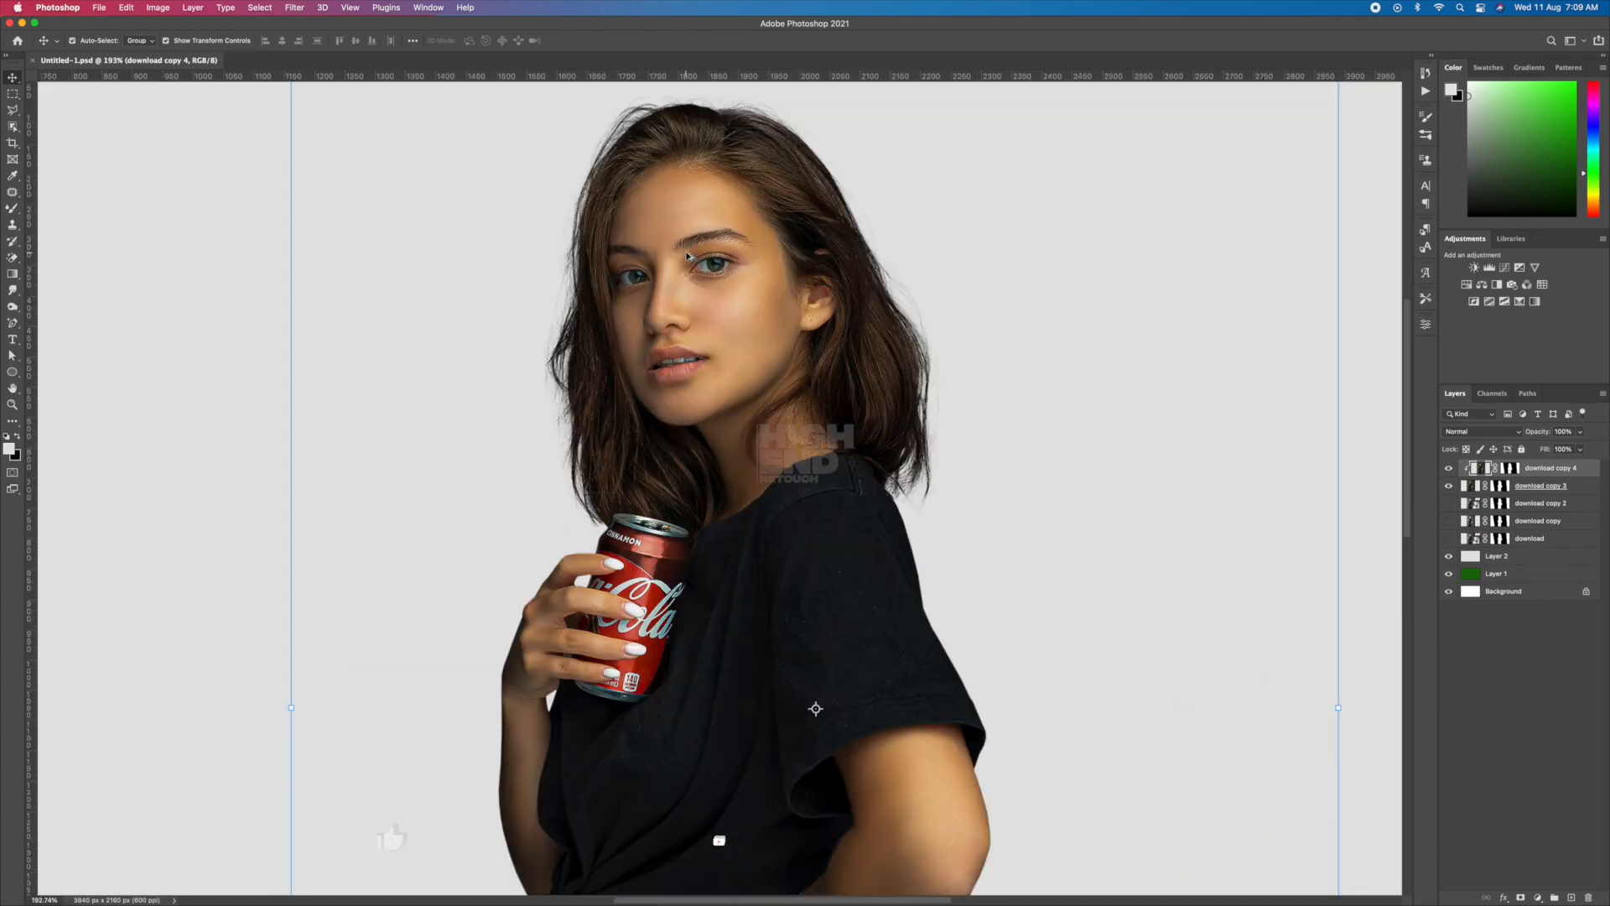
With a clipped Selective Color adjustment, set Yellows to Cyan -25, Magenta +13, Yellow +1, Black -10 and Whites to Black -61.
left_click_drag(1318, 403, 1312, 476)
left_click_drag(1318, 403, 1338, 405)
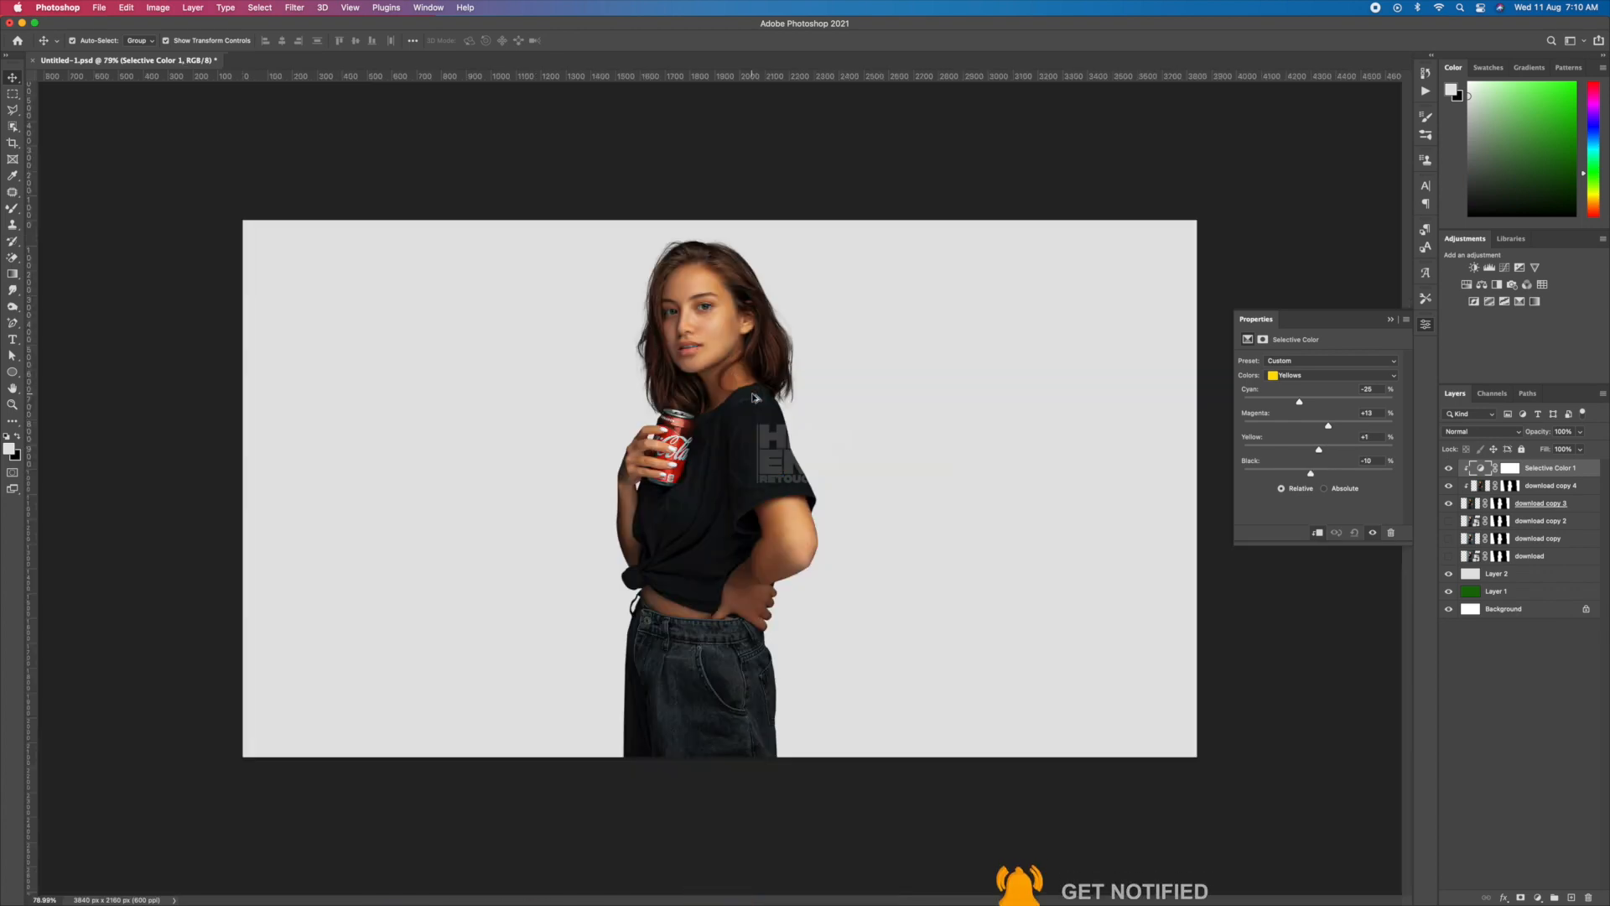
left_click_drag(1318, 475, 1354, 476)
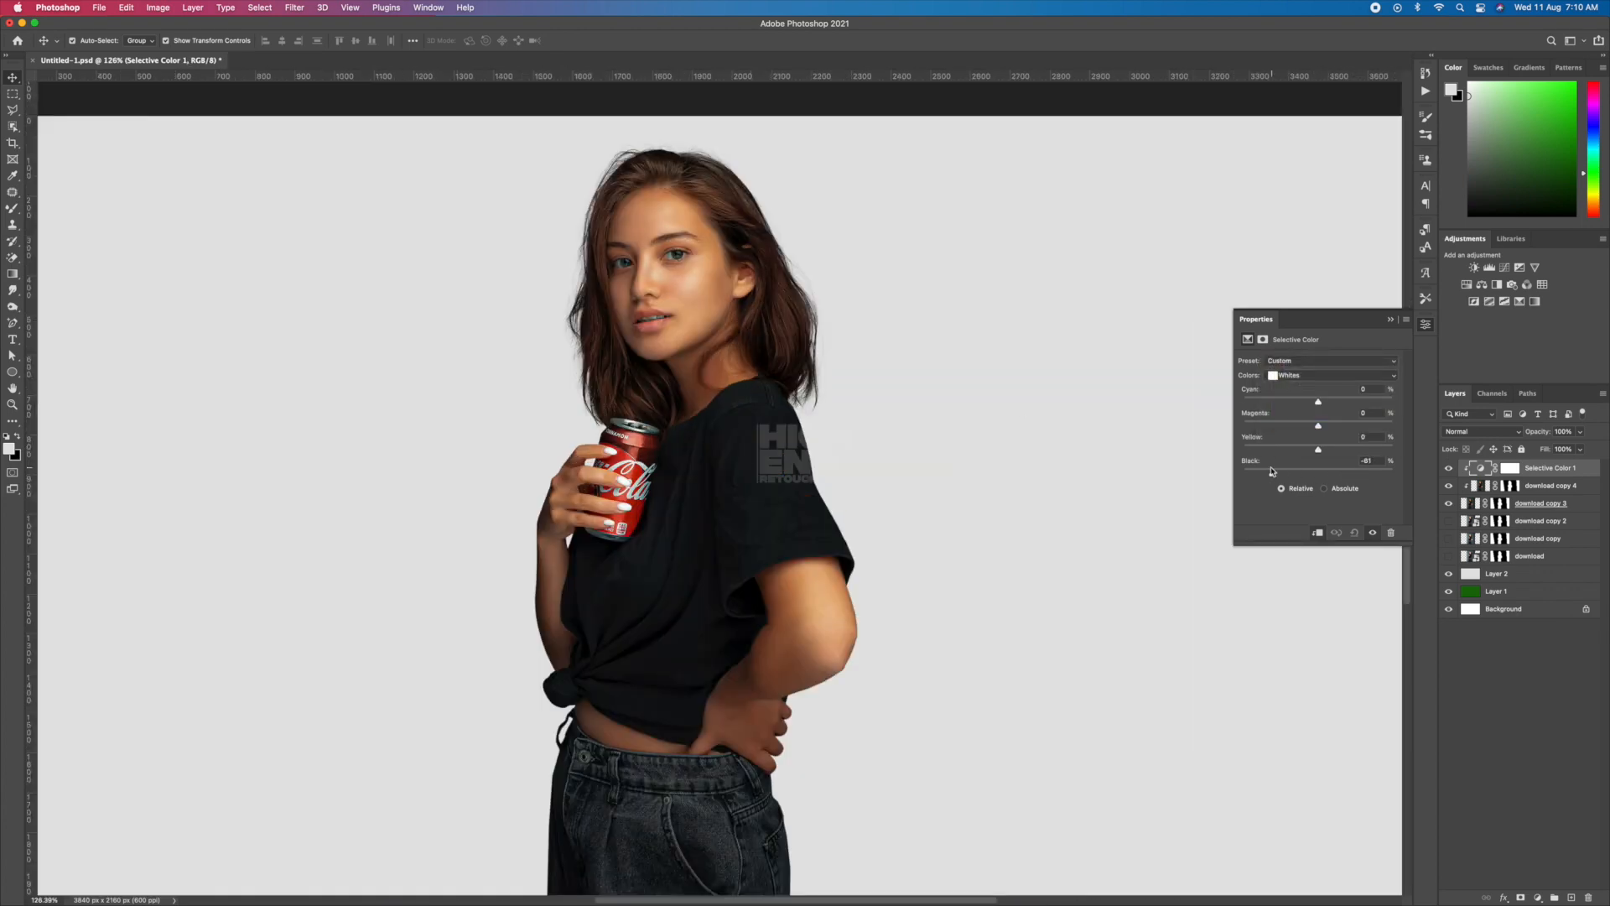
Add a clipped Black & White adjustment layer in Soft Light mode at 13% opacity.
left_click(1538, 897)
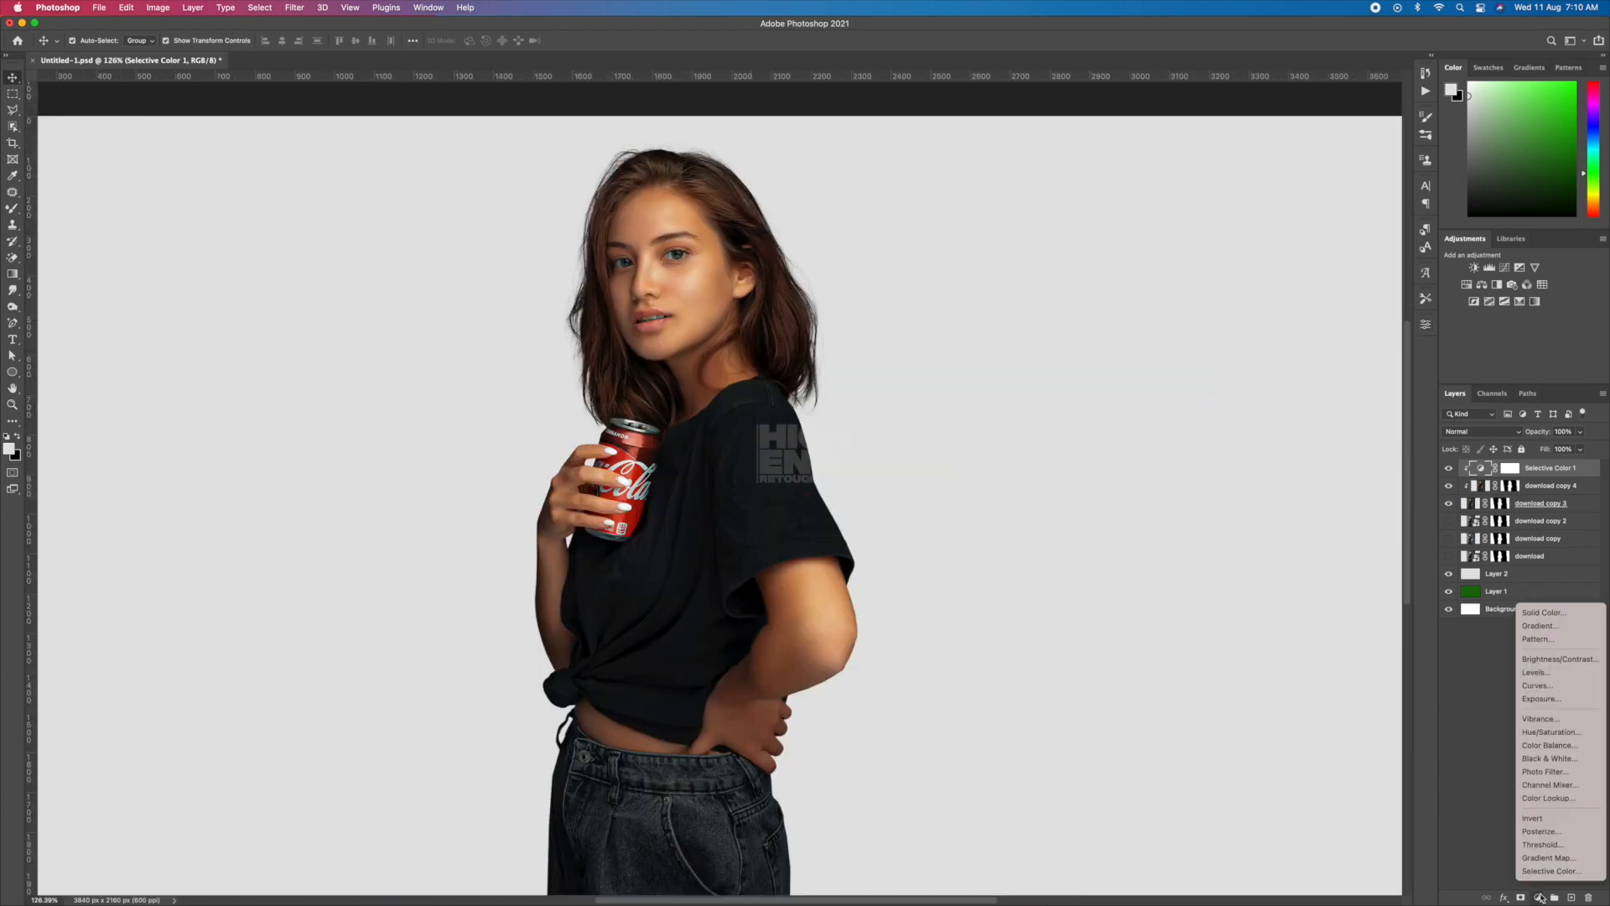
left_click(1560, 758)
left_click(1465, 432)
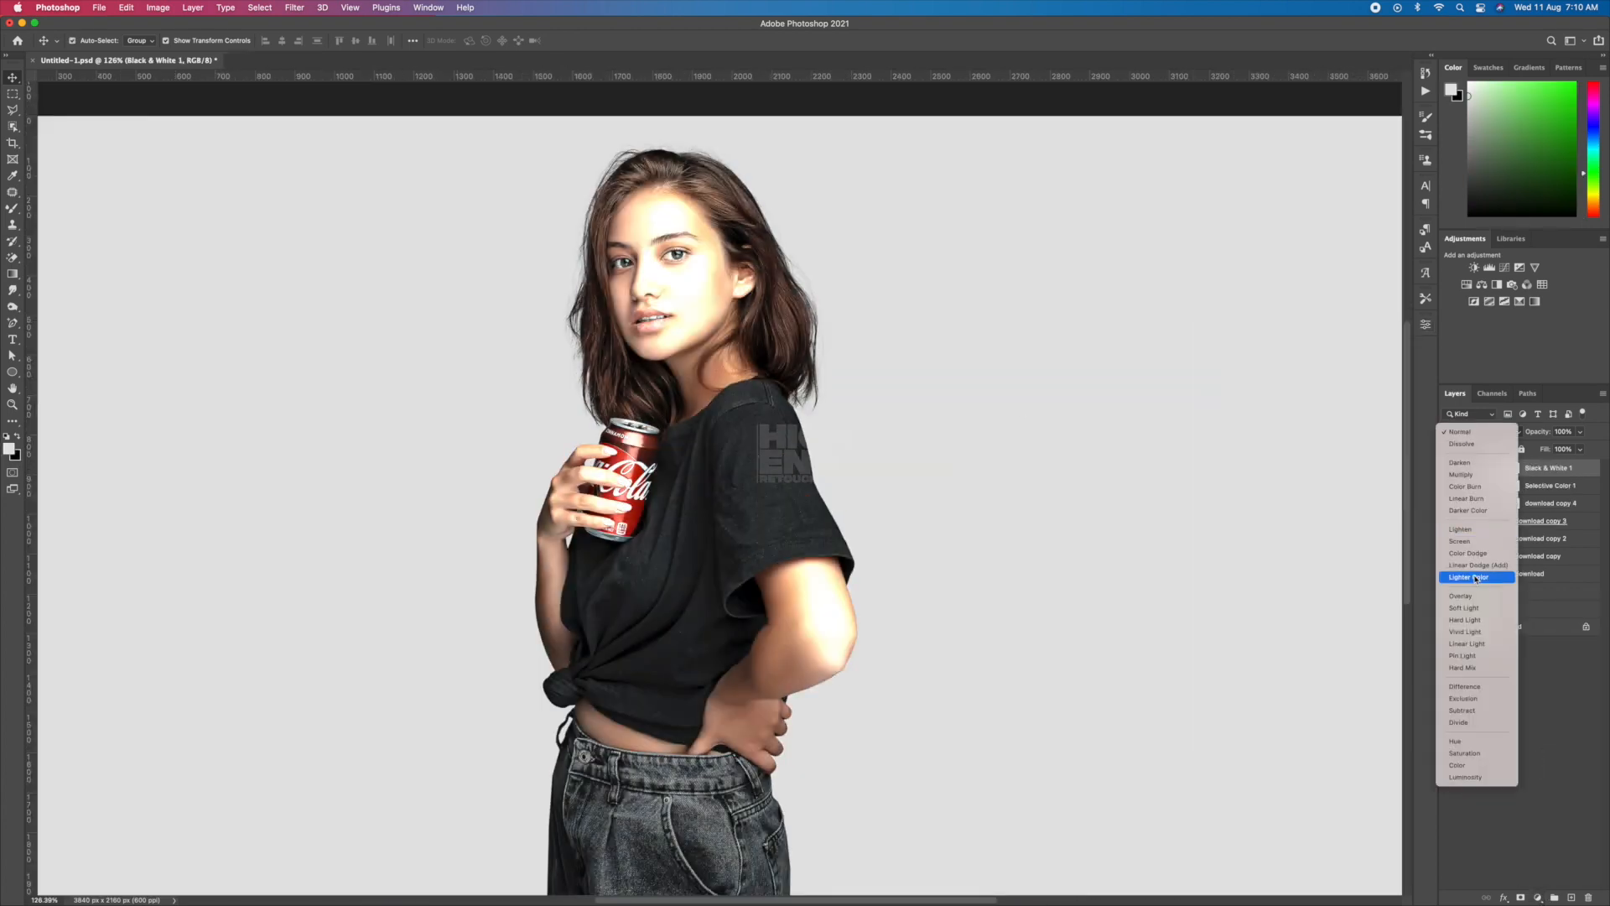
left_click(1463, 607)
key("1")
key("3")
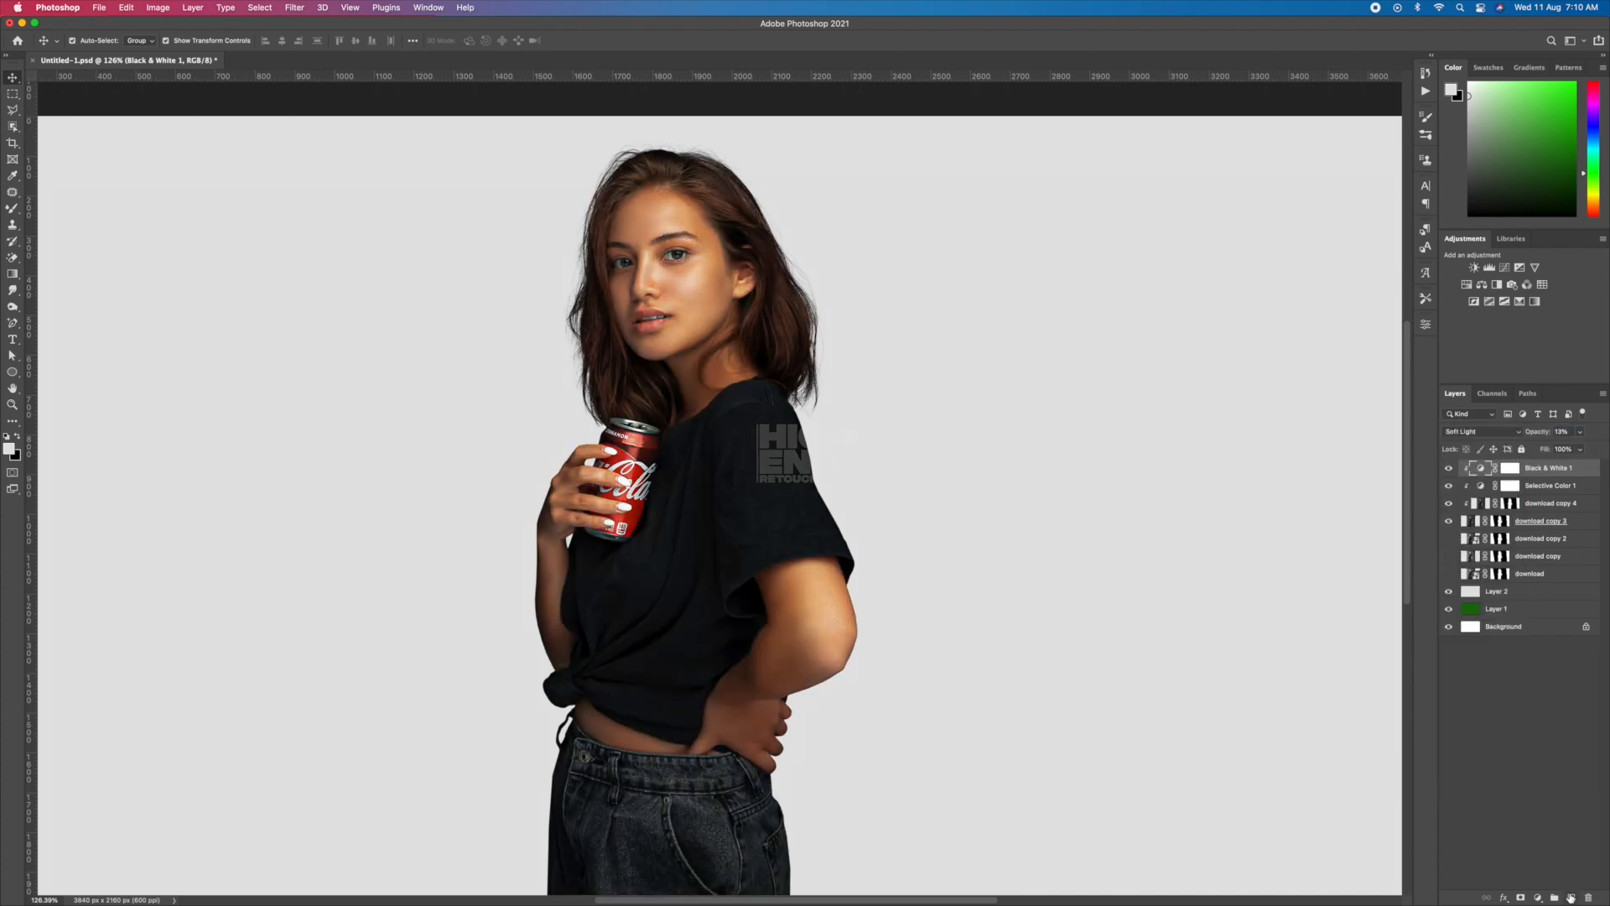
Add a mid-grey filled layer clipped above the Black & White adjustment and set its blend mode to Overlay.
left_click(1571, 898)
left_click(9, 449)
key("alt+BackSpace")
key("super+alt+g")
left_click(1481, 431)
left_click(1463, 596)
Set up a soft round Brush with white foreground and 7% opacity for dodging on the grey overlay layer.
key("b")
right_click(866, 327)
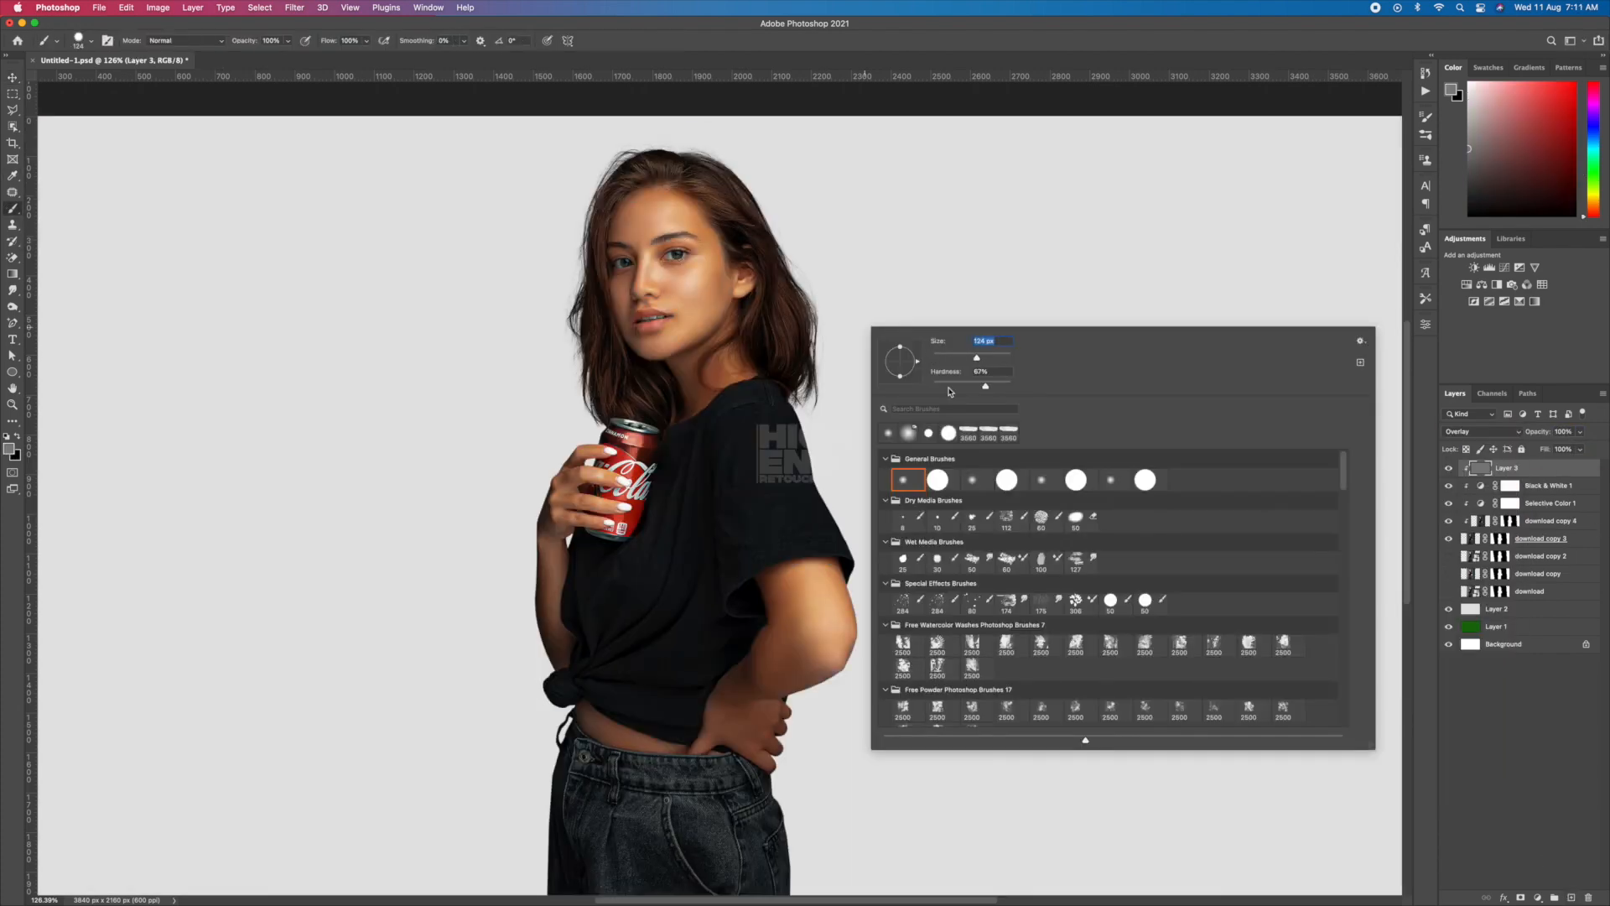
left_click(908, 480)
key("Return")
scroll(632, 245, "up", 5)
key("d")
key("x")
right_click(735, 232)
left_click_drag(845, 262, 850, 262)
key("Return")
left_click(271, 40)
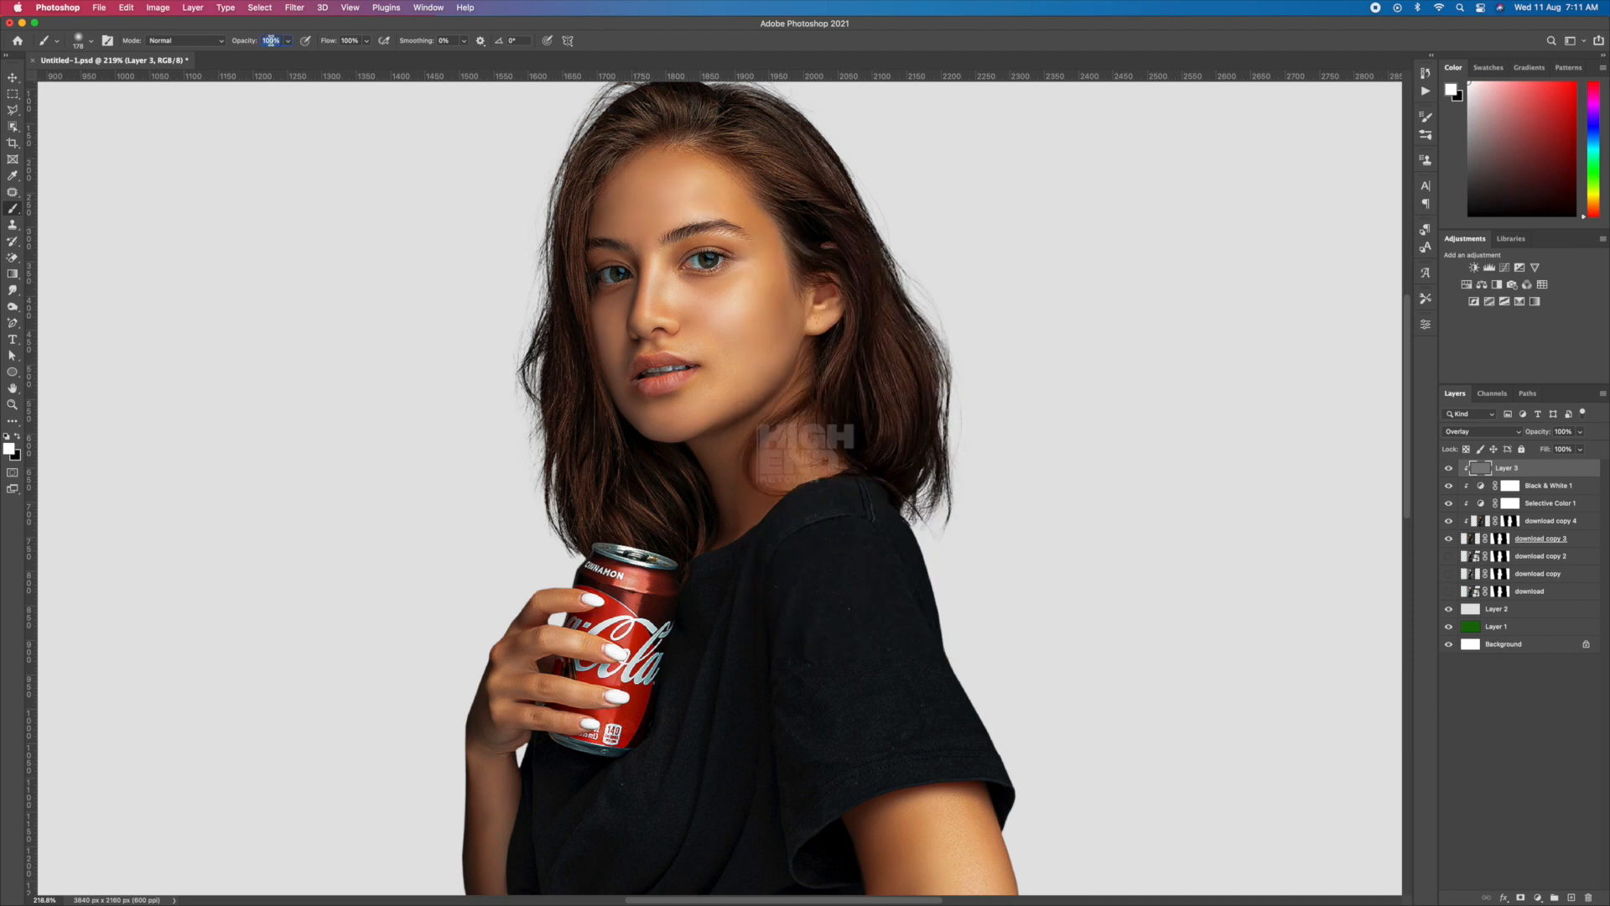
type("7")
key("Return")
Brighten the forehead, nose and cheek highlights with low-opacity white strokes, resizing the soft brush for each area.
left_click_drag(635, 214, 639, 191)
right_click(669, 195)
left_click_drag(784, 227, 776, 227)
key("Return")
scroll(681, 290, "up", 2)
right_click(681, 291)
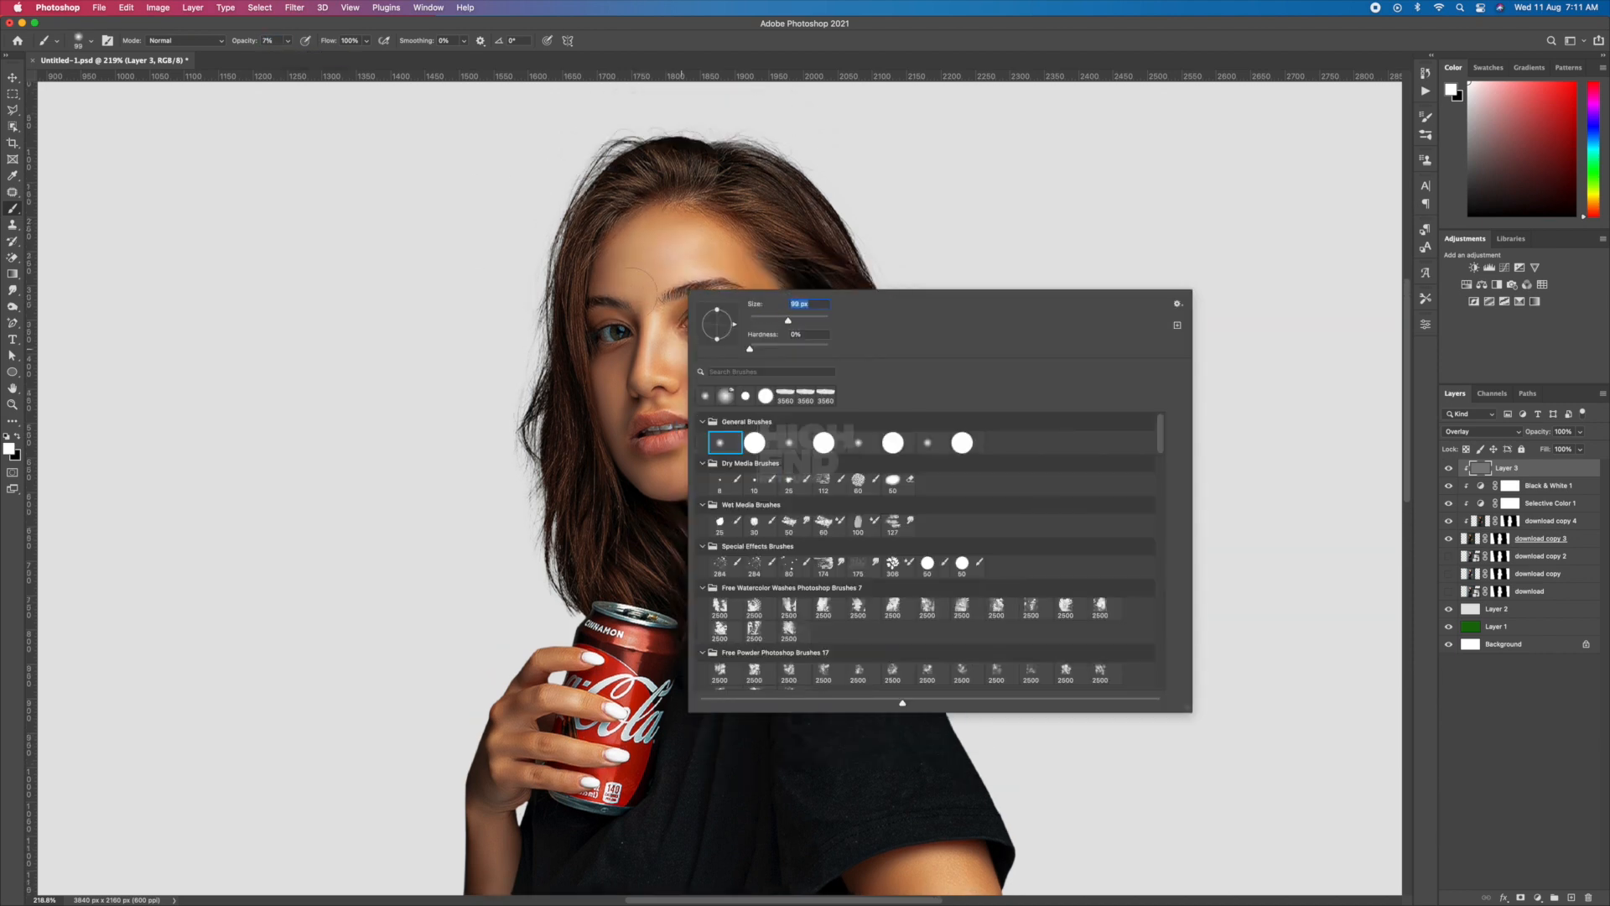
key("Return")
right_click(687, 323)
mouse_move(788, 321)
left_mouse_down()
mouse_move(770, 321)
mouse_move(820, 349)
left_mouse_up()
key("Return")
right_click(755, 373)
left_click_drag(889, 399, 914, 398)
key("Return")
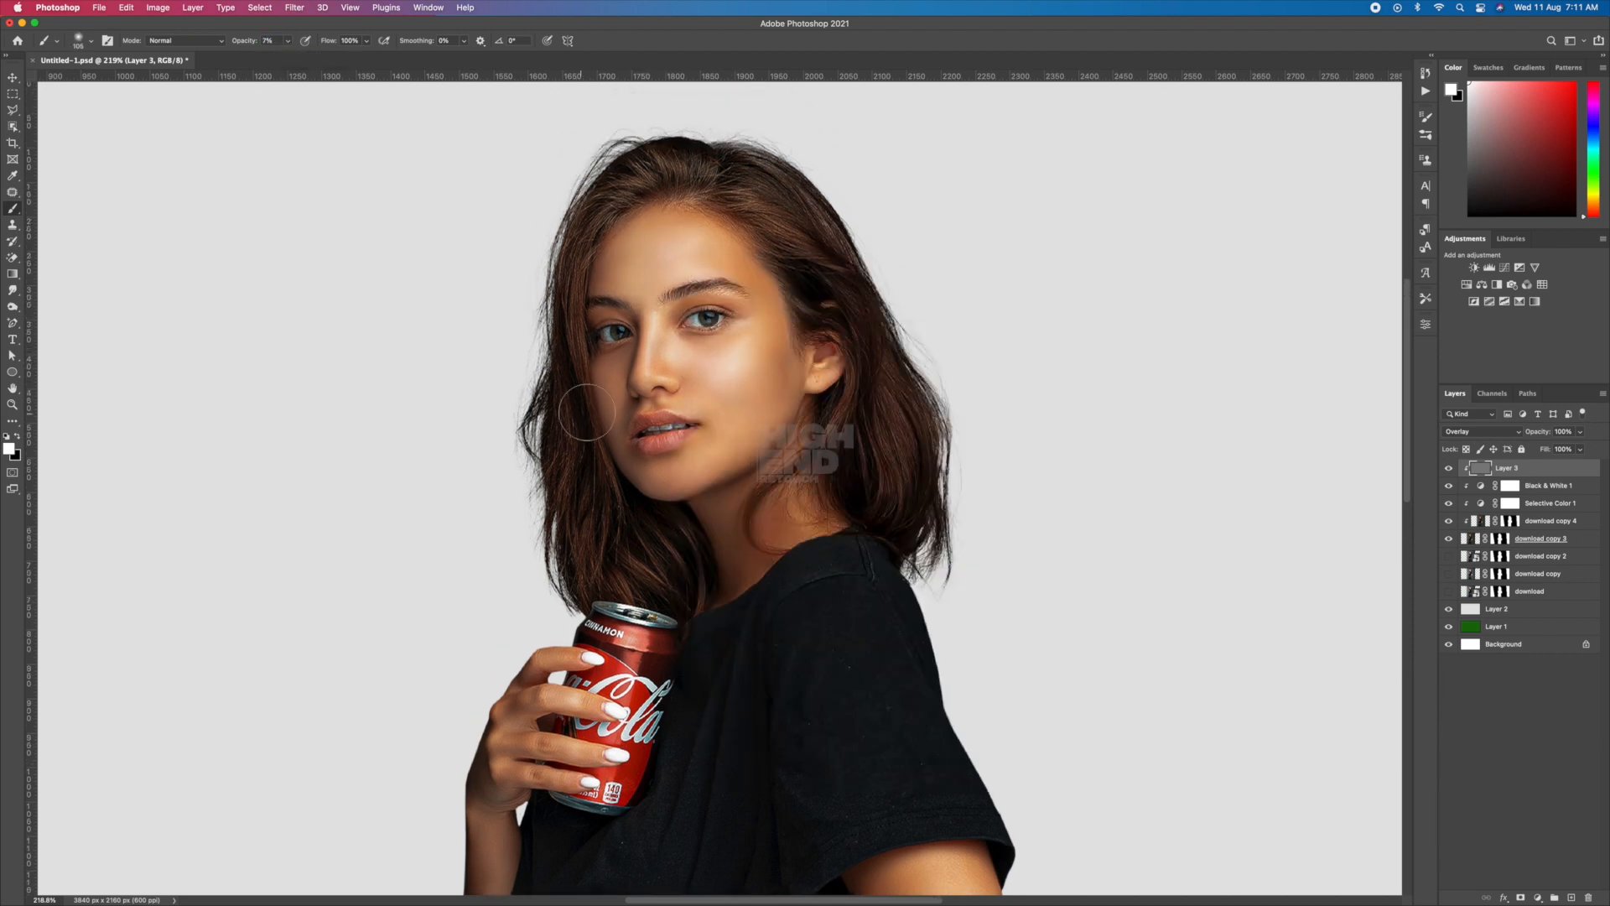
Brighten the lower hair above the can with a smaller soft white brush.
scroll(768, 472, "down", 3)
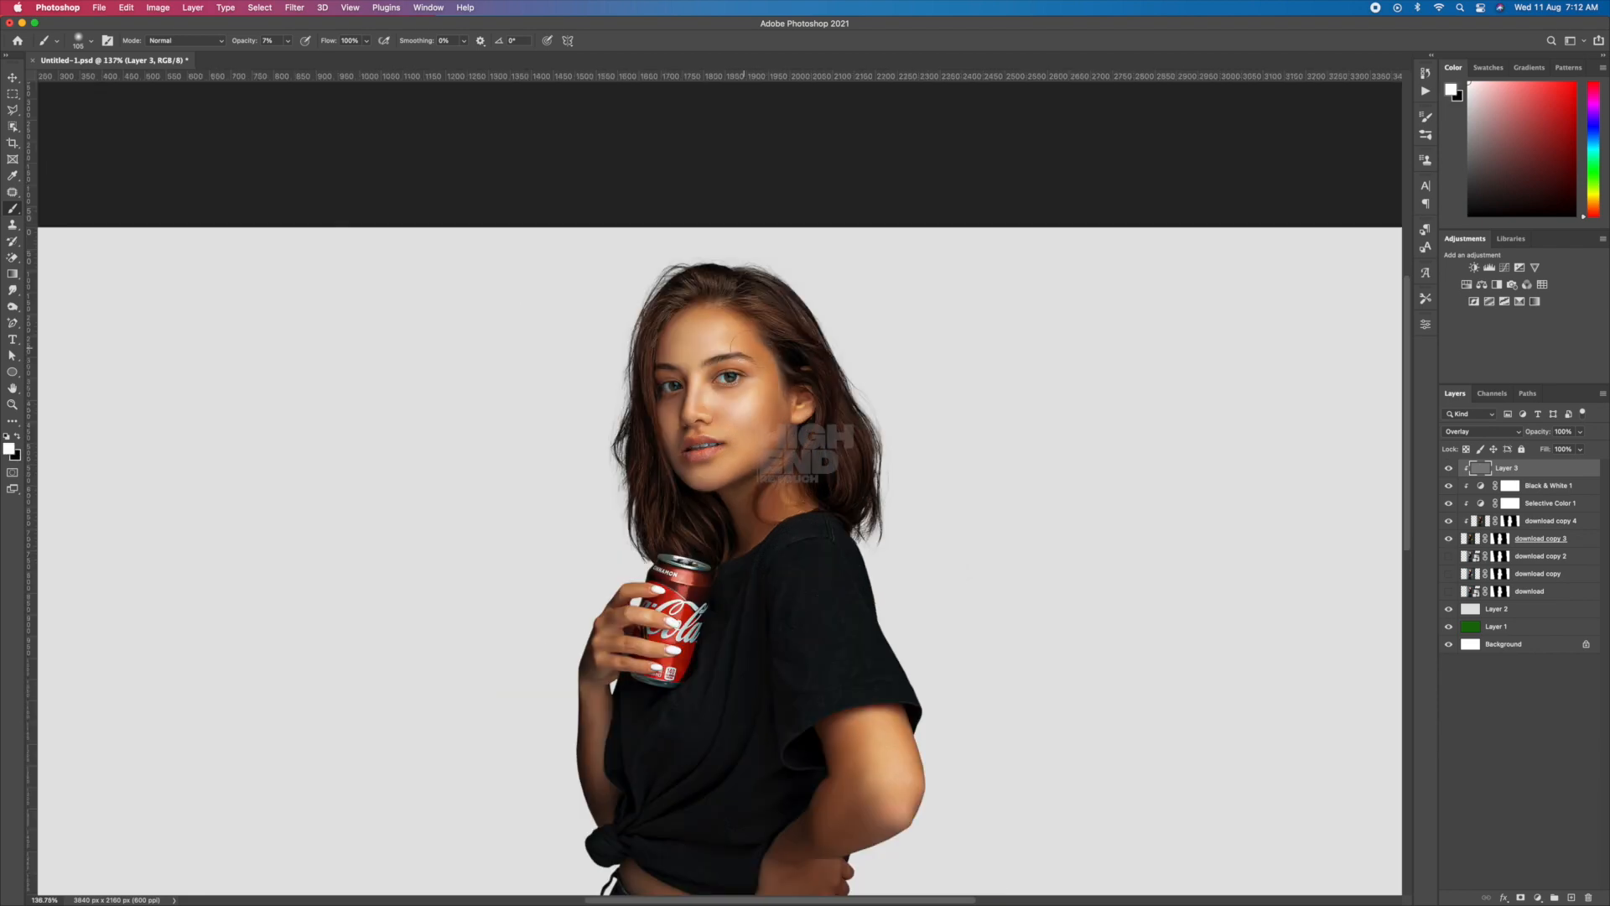
right_click(706, 551)
left_click_drag(859, 496, 846, 496)
key("Return")
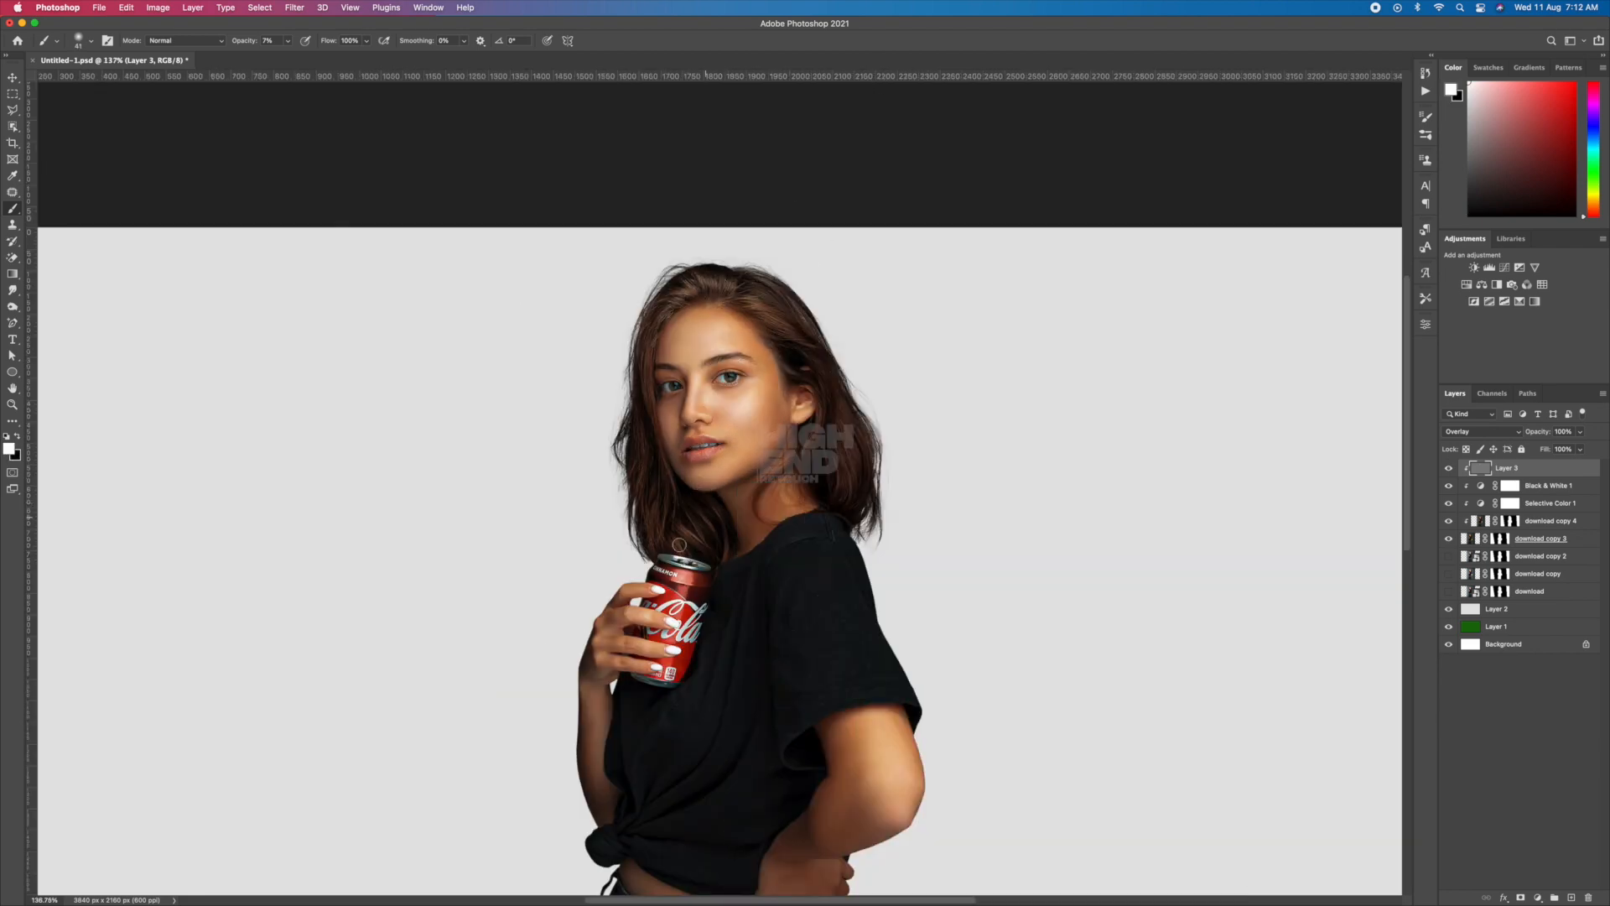
Darken the outer edges of the hair with an enlarged soft black brush.
key("x")
right_click(831, 365)
left_click_drag(945, 436, 958, 435)
key("Return")
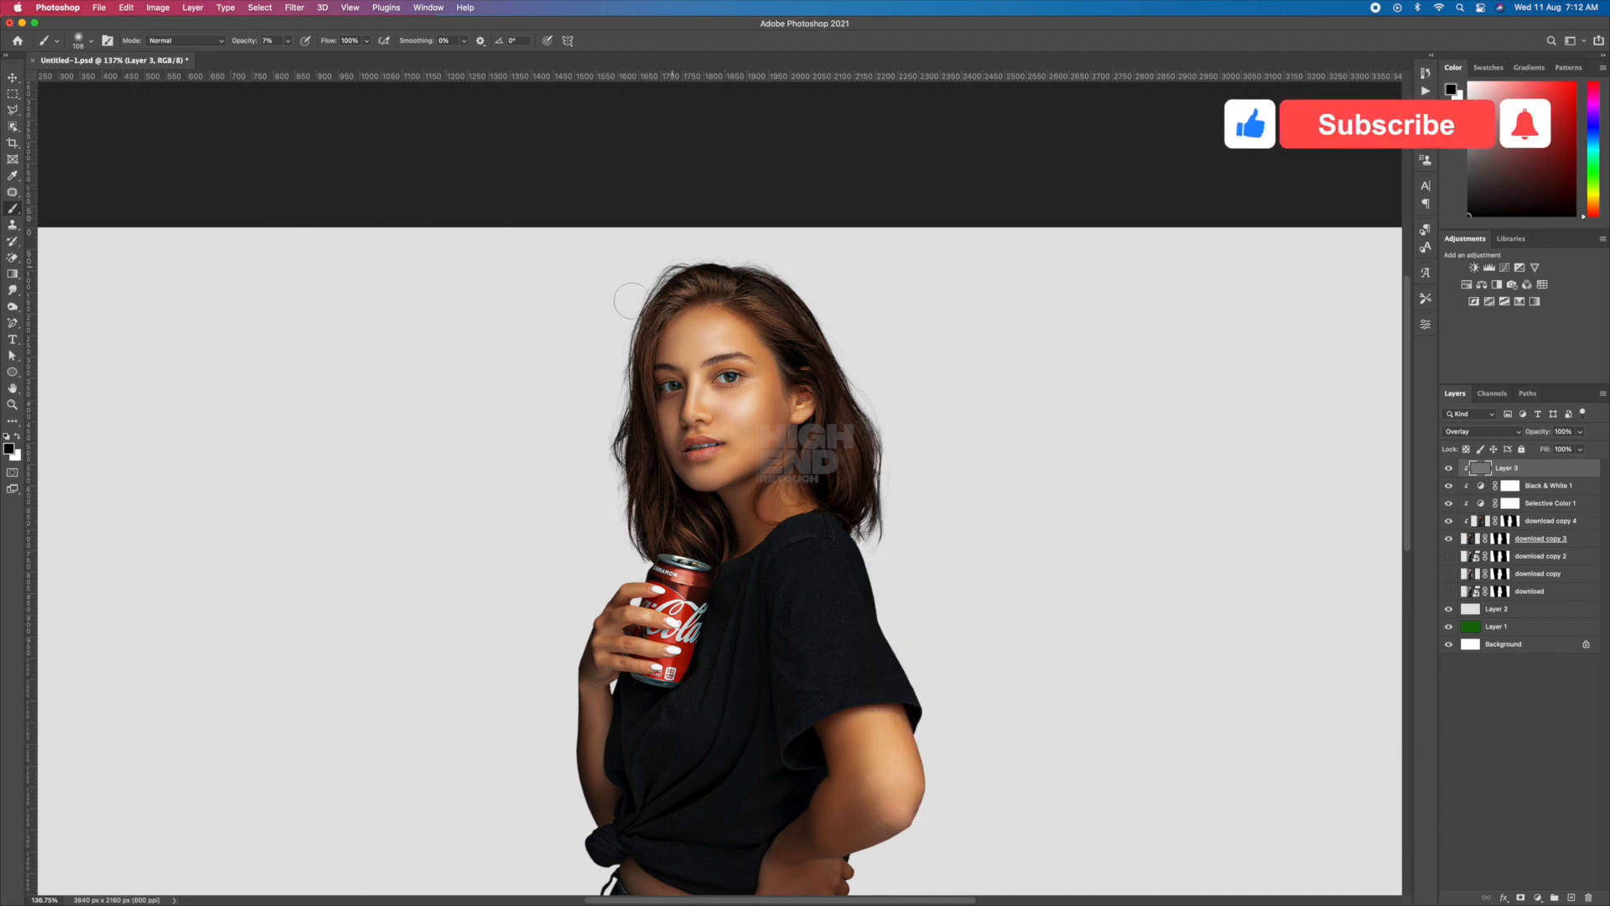
Try burning finer details with a 37 px soft black brush and undo the last stroke.
scroll(709, 377, "down", 3)
key("x")
right_click(708, 373)
left_click_drag(858, 442, 842, 443)
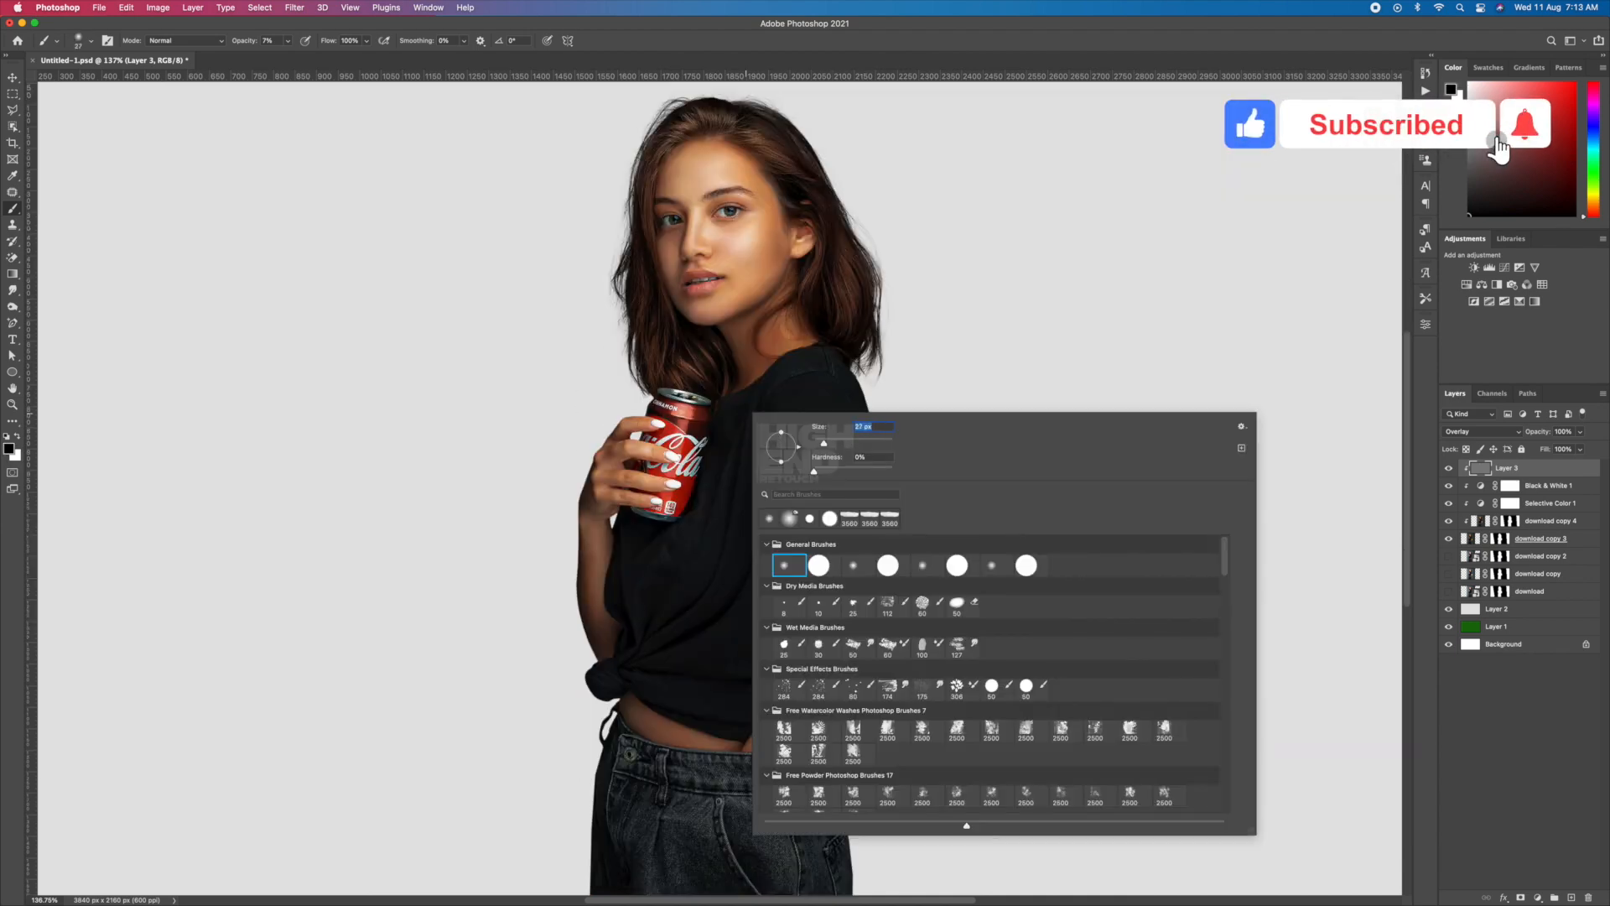
key("Return")
key("super+z")
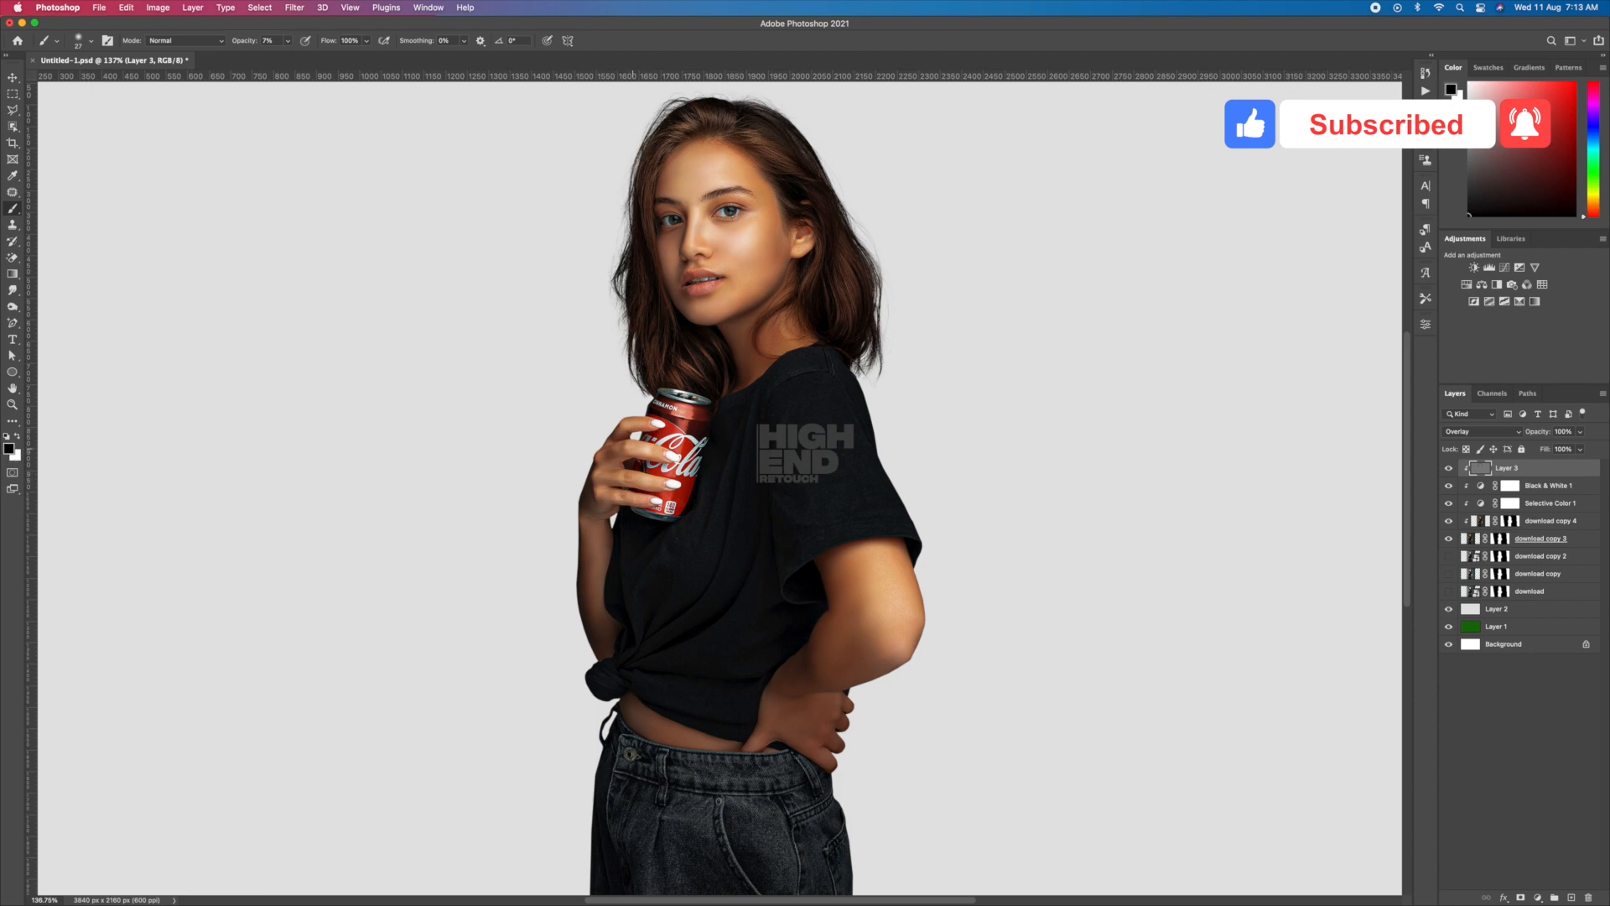
Brighten the forearm below the can-holding hand with a larger soft white brush.
key("x")
right_click(589, 537)
left_click_drag(697, 514, 713, 514)
key("Return")
left_click_drag(596, 549, 605, 650)
Dodge and burn the thigh area of the jeans with a much larger soft brush on the overlay layer.
scroll(889, 631, "down", 5)
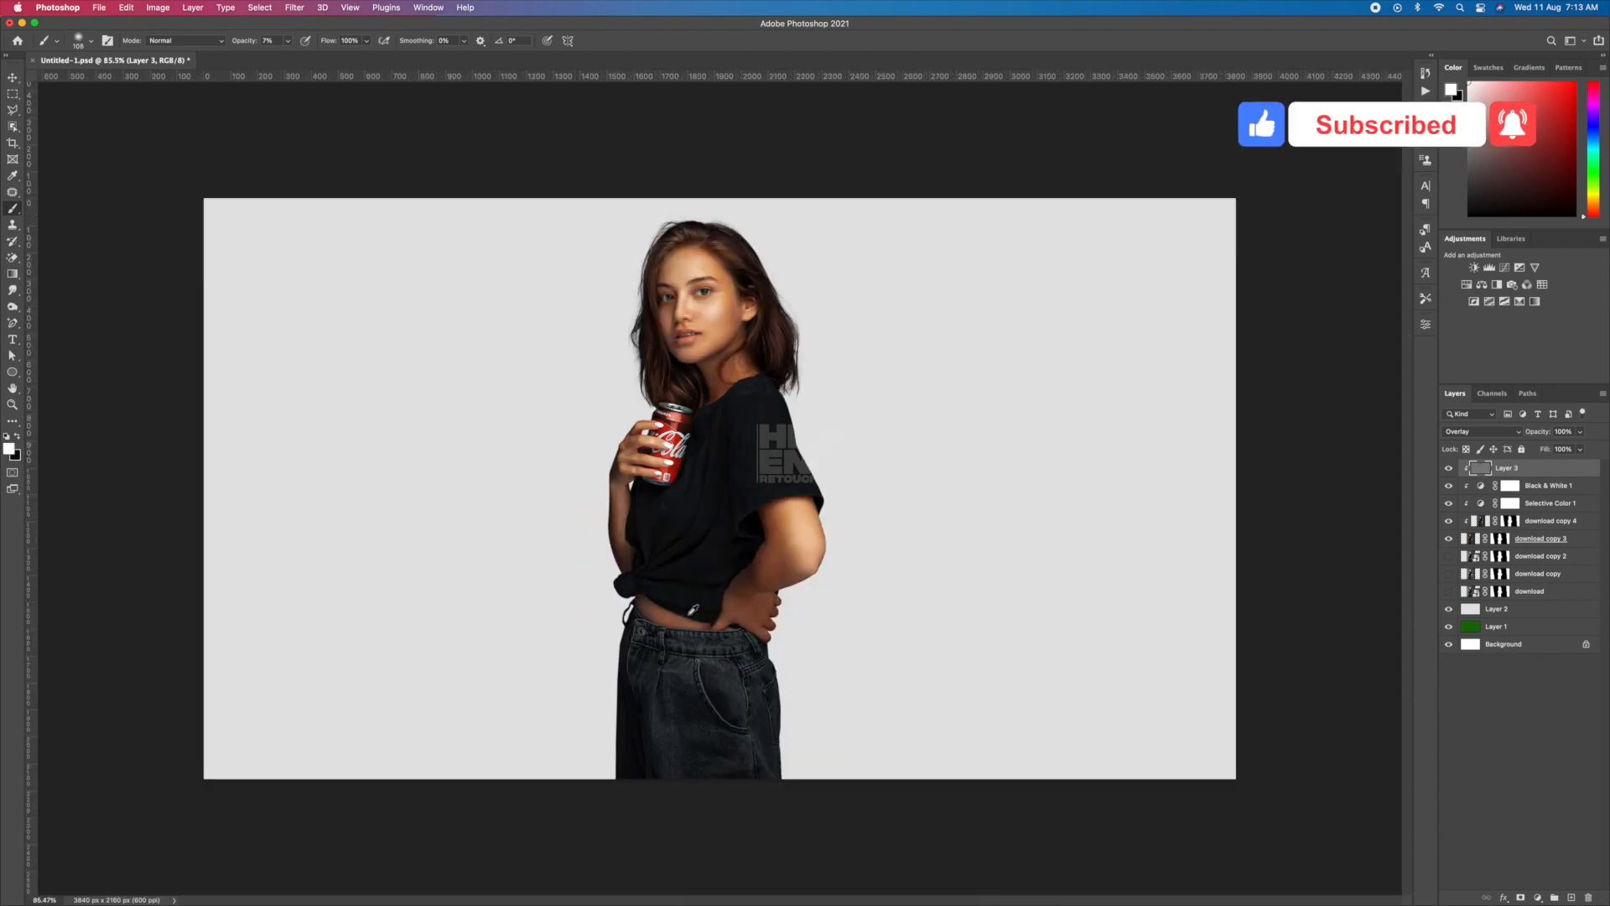
key("x")
right_click(755, 495)
left_click_drag(884, 514, 909, 514)
key("Return")
left_click_drag(717, 692, 693, 734)
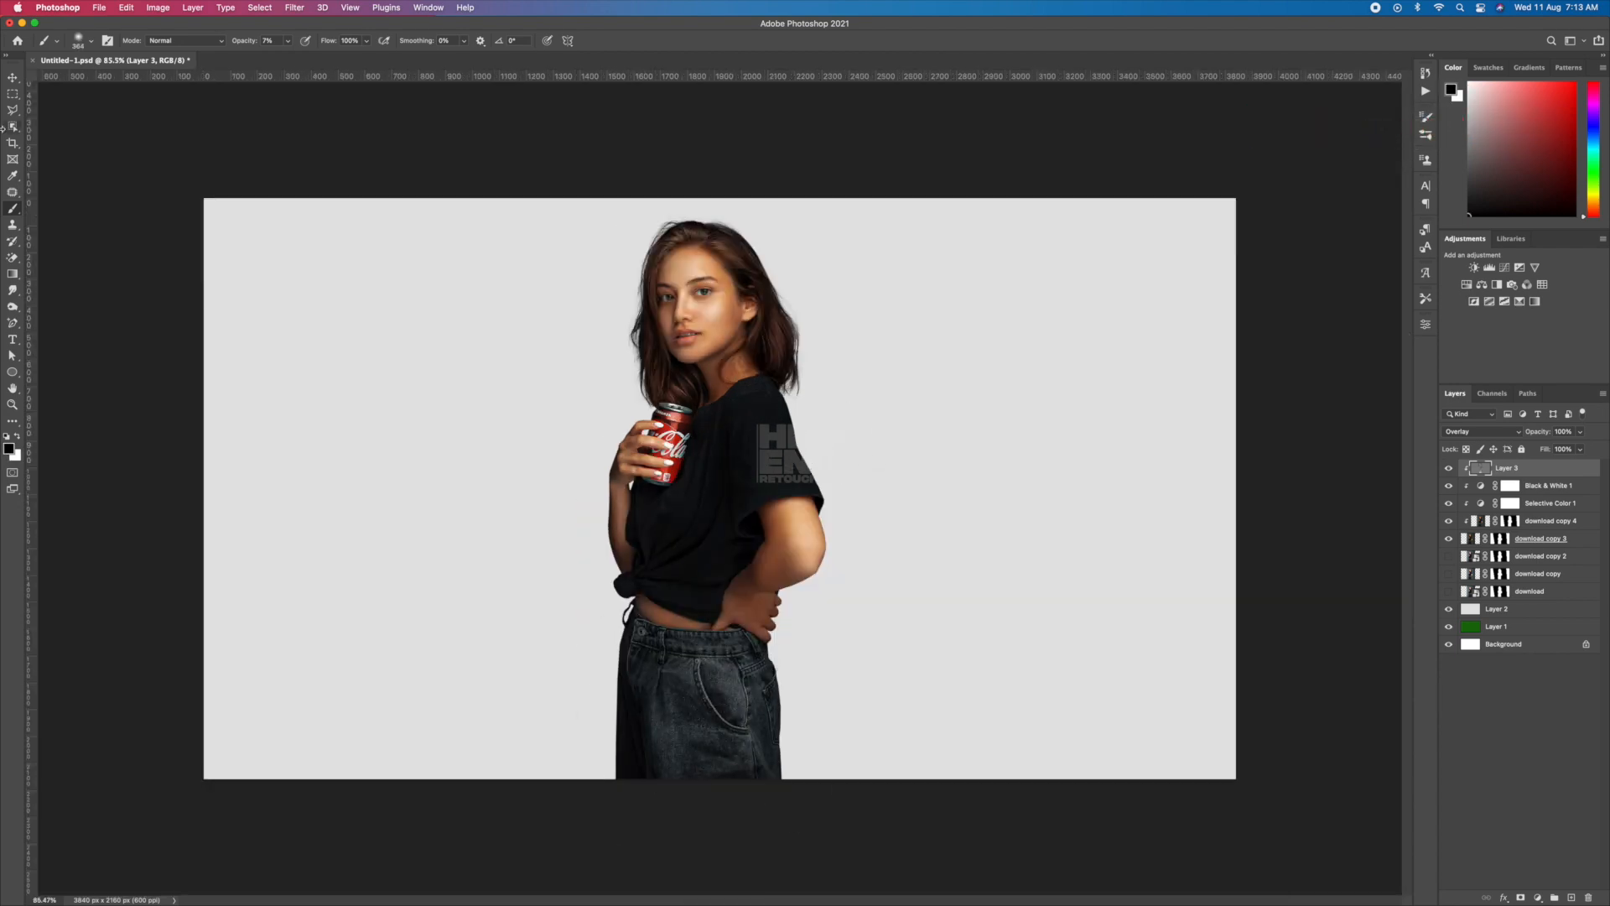
Compare the retouch with the original by moving the download copy layer to the stack's top and toggling its visibility, and undo.
left_click(12, 77)
left_click(1319, 578)
scroll(1319, 579, "up", 1)
left_click_drag(1539, 574, 1539, 460)
left_click(1448, 469)
left_click(1448, 469)
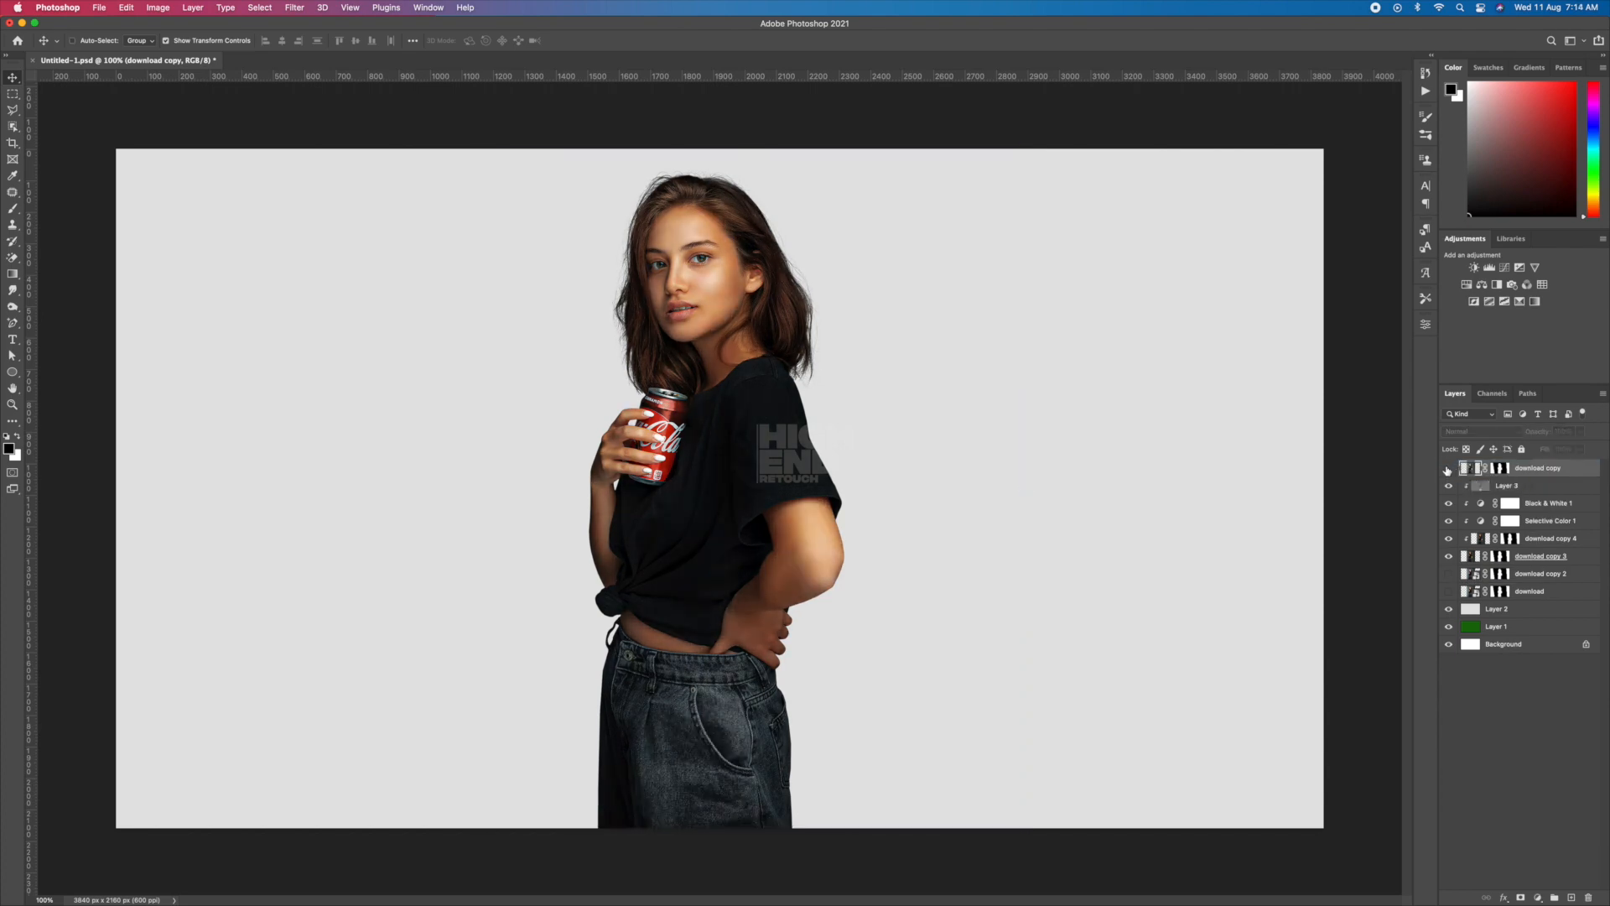
key("super+z")
Move the download copy layer directly below the download layer and leave it hidden.
left_click(1332, 592)
mouse_move(1538, 574)
left_mouse_down()
mouse_move(1538, 460)
mouse_move(1538, 599)
left_mouse_up()
left_click(1448, 469)
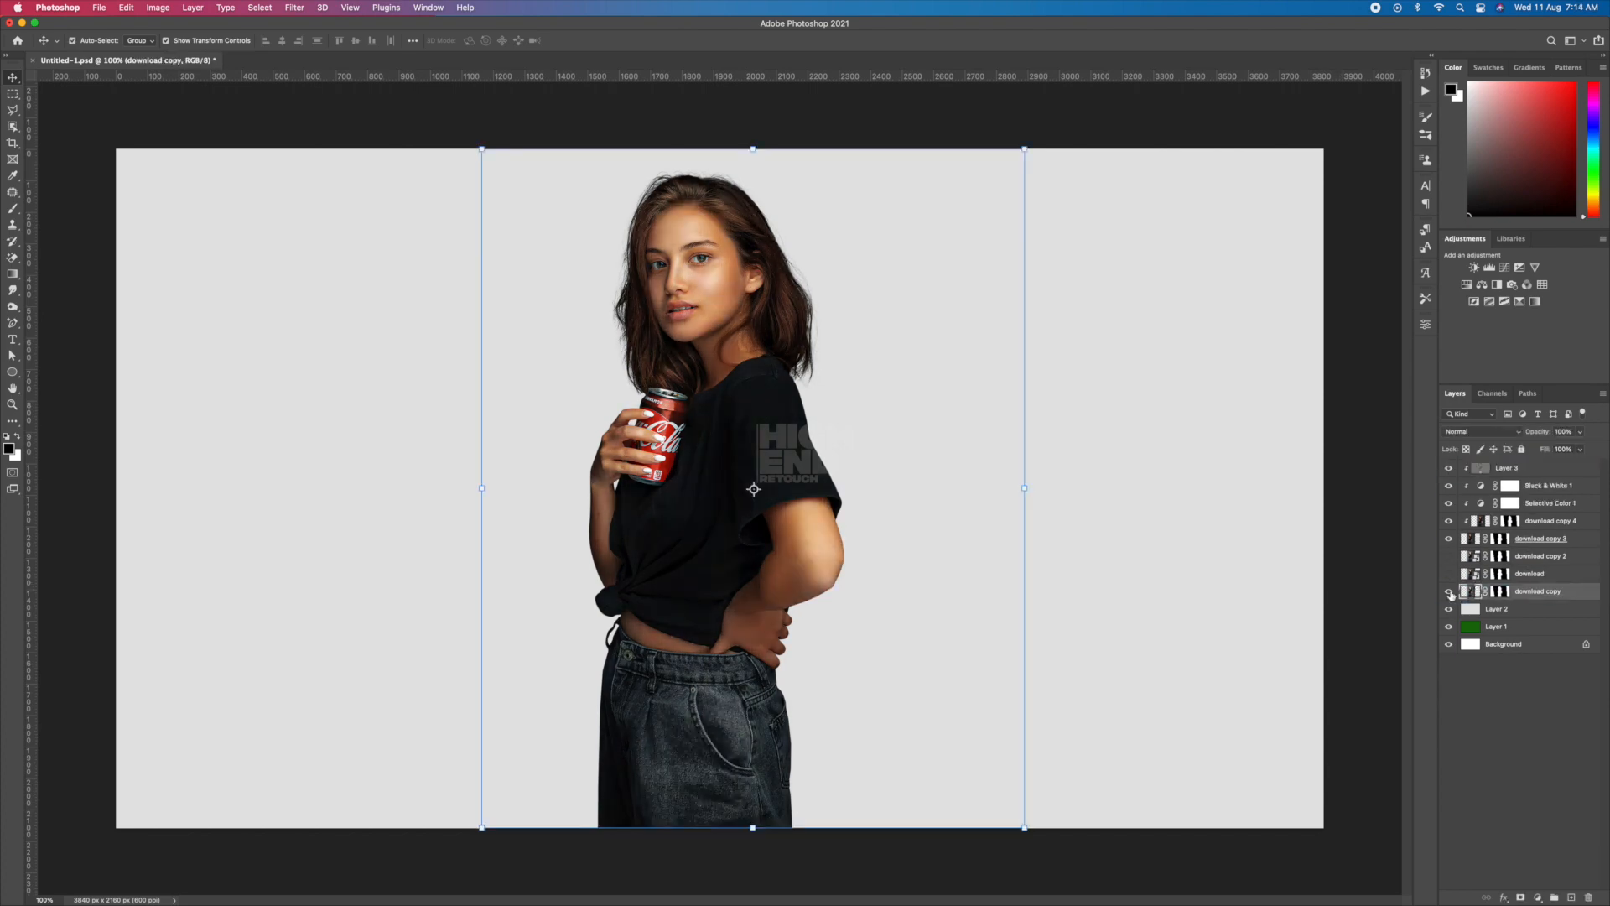
left_click(1448, 592)
left_click(1355, 607)
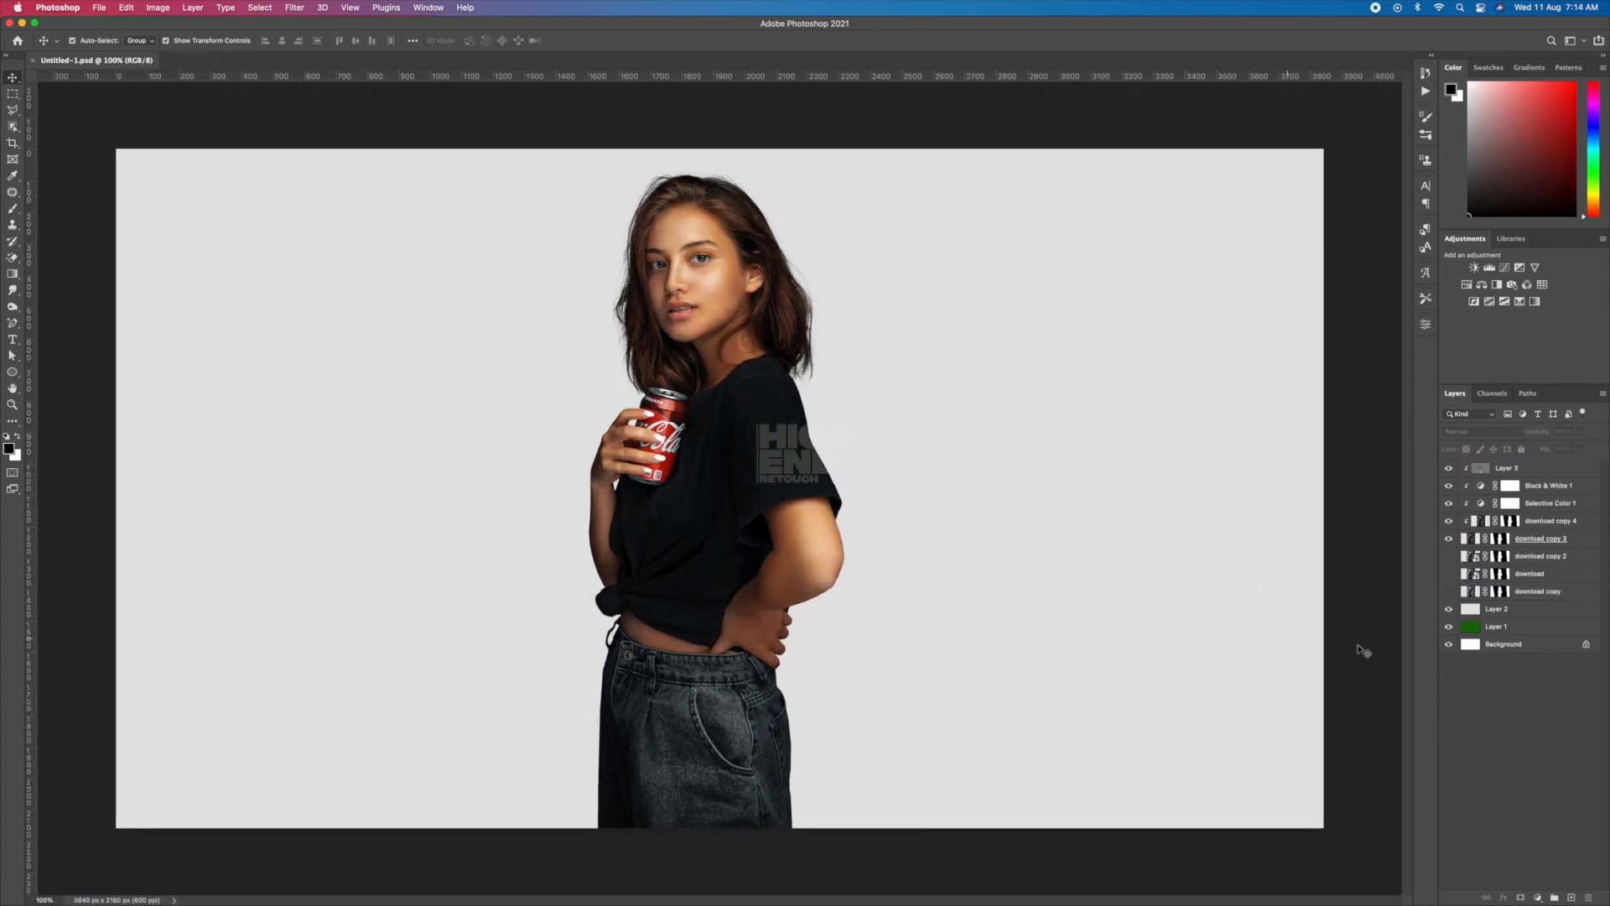
Try a Black & White adjustment layer in Multiply blend mode above the overlay layer, Layer 3.
left_click(1538, 898)
left_click(1552, 760)
left_click(1297, 363)
left_click(1296, 381)
left_click(1396, 321)
left_click(1483, 432)
left_click(1508, 475)
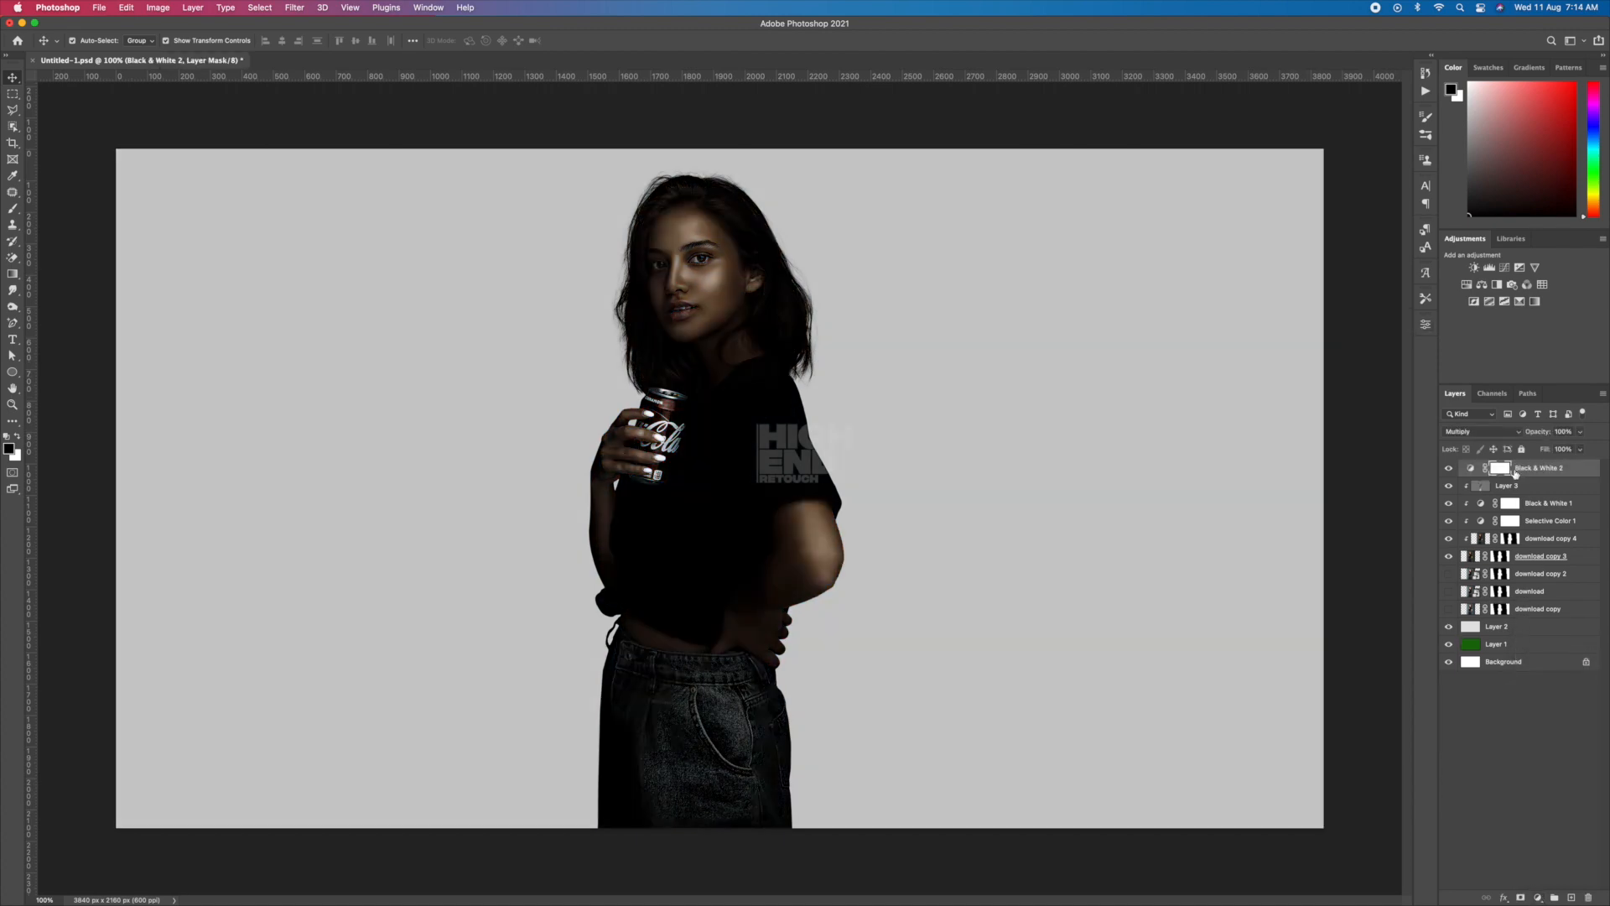
Try clipping the Black & White adjustment to the model at 15% opacity, and compare the image with and without it.
key("alt+super+g")
key("0")
key("0")
key("super+z")
key("super+z")
key("super+z")
key("super+z")
key("super+z")
key("super+shift+z")
key("super+shift+z")
key("super+shift+z")
key("super+shift+z")
key("super+shift+z")
left_click(1540, 433)
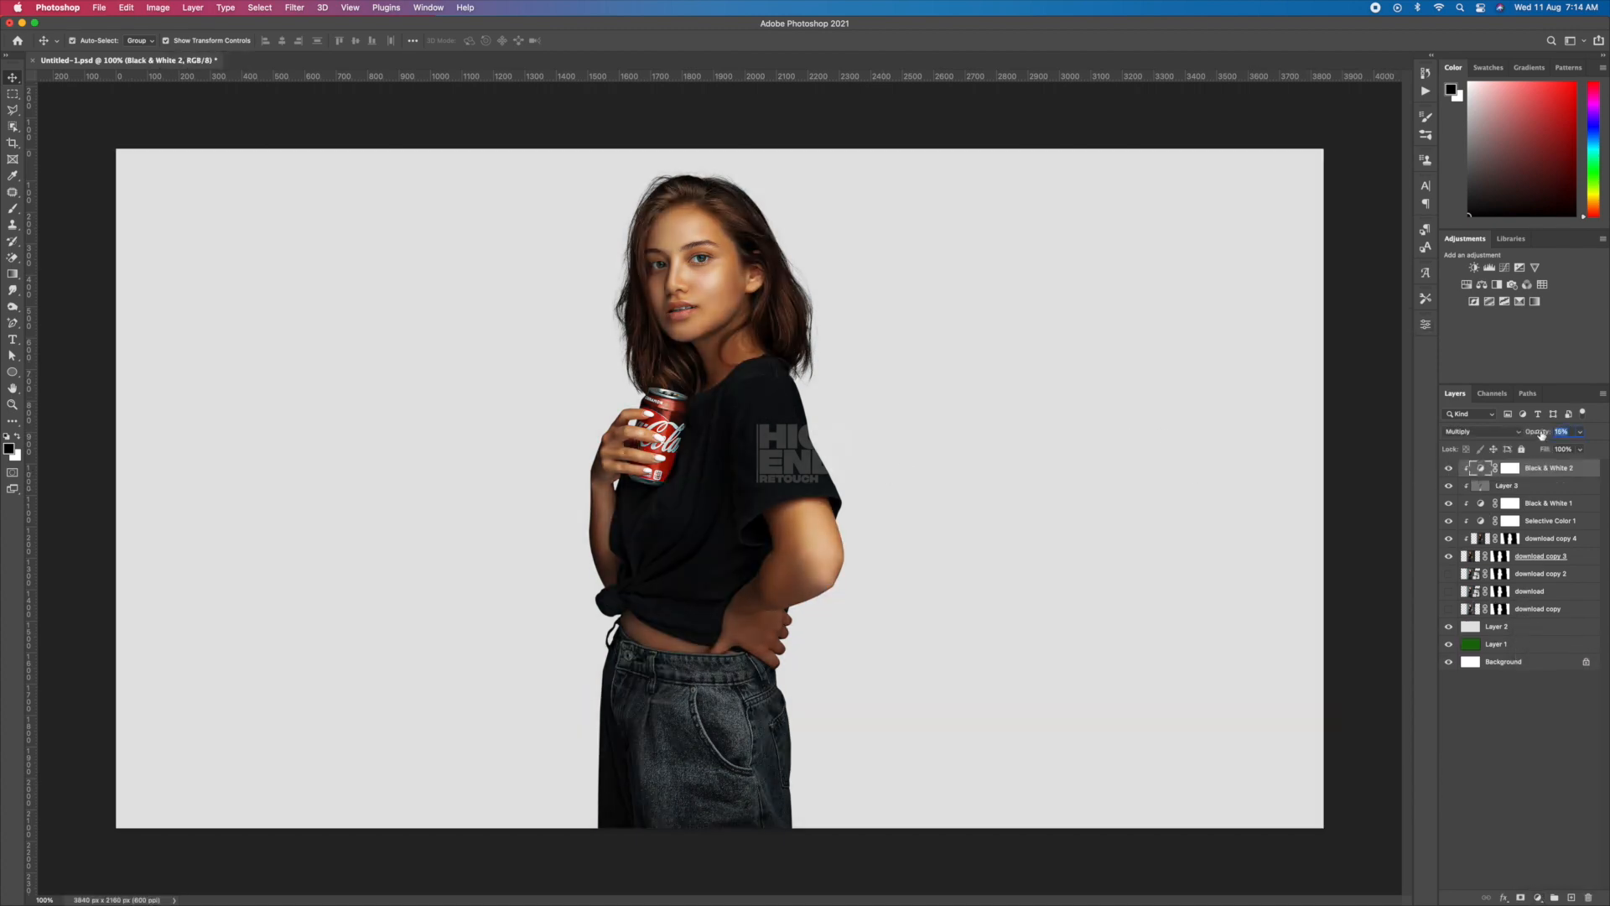
Undo the clipped Black & White adjustment layer.
key("super+z")
key("super+z")
key("super+z")
key("super+z")
key("super+z")
Dodge and burn the can on the overlay layer with a smaller soft brush at 7% opacity, and save the document.
left_click(1507, 468)
key("b")
key("x")
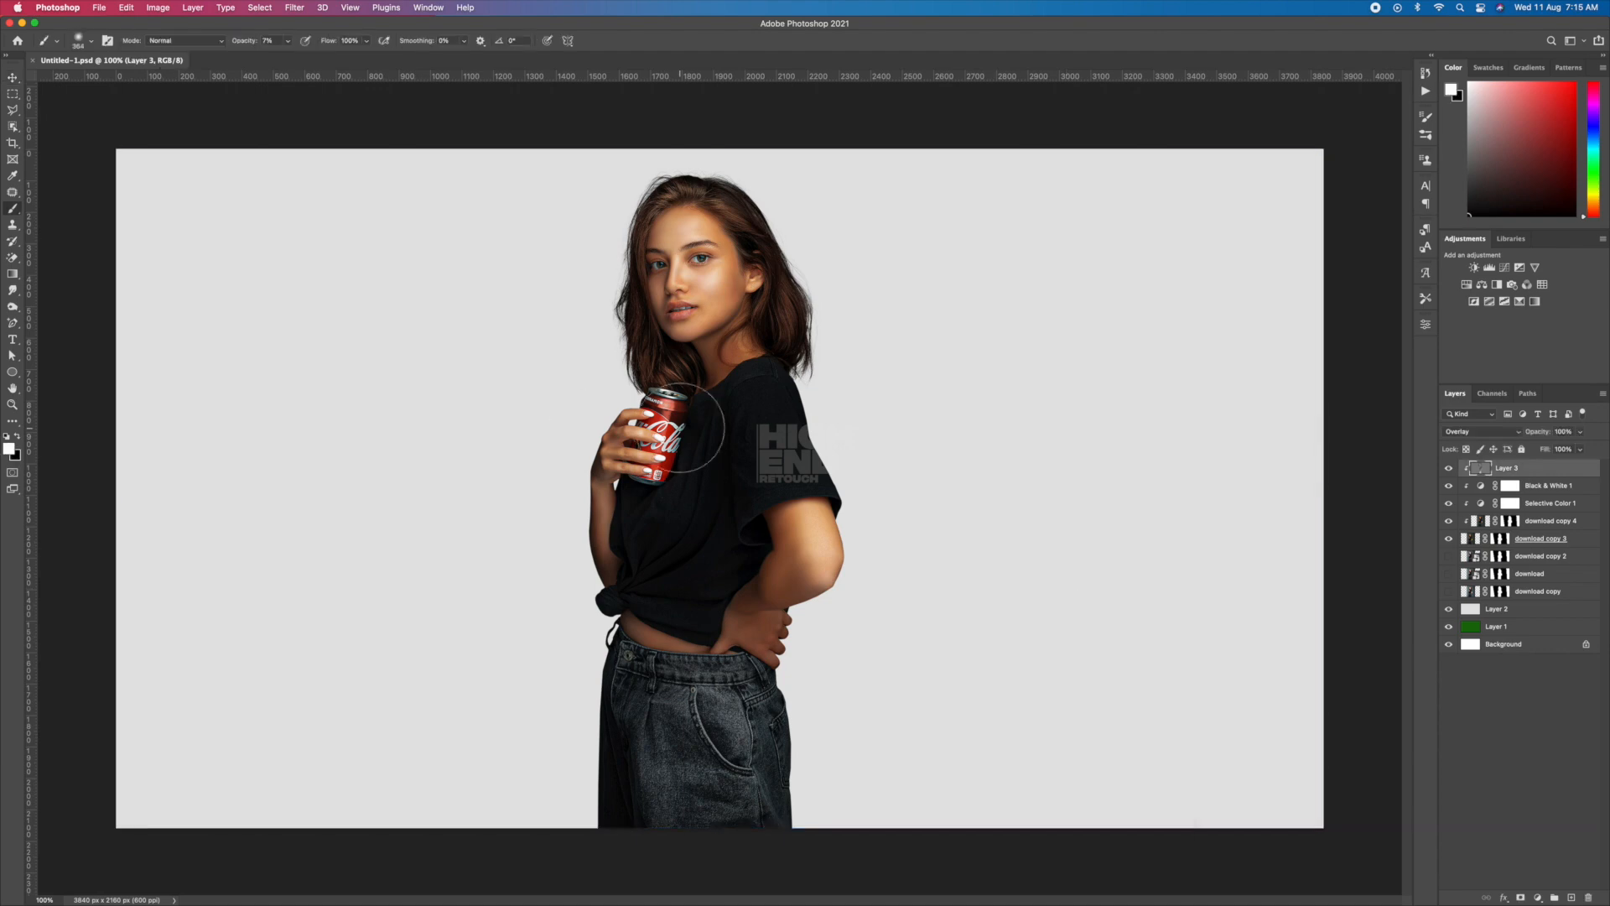
right_click(677, 410)
left_click_drag(668, 406, 667, 432)
right_click(687, 428)
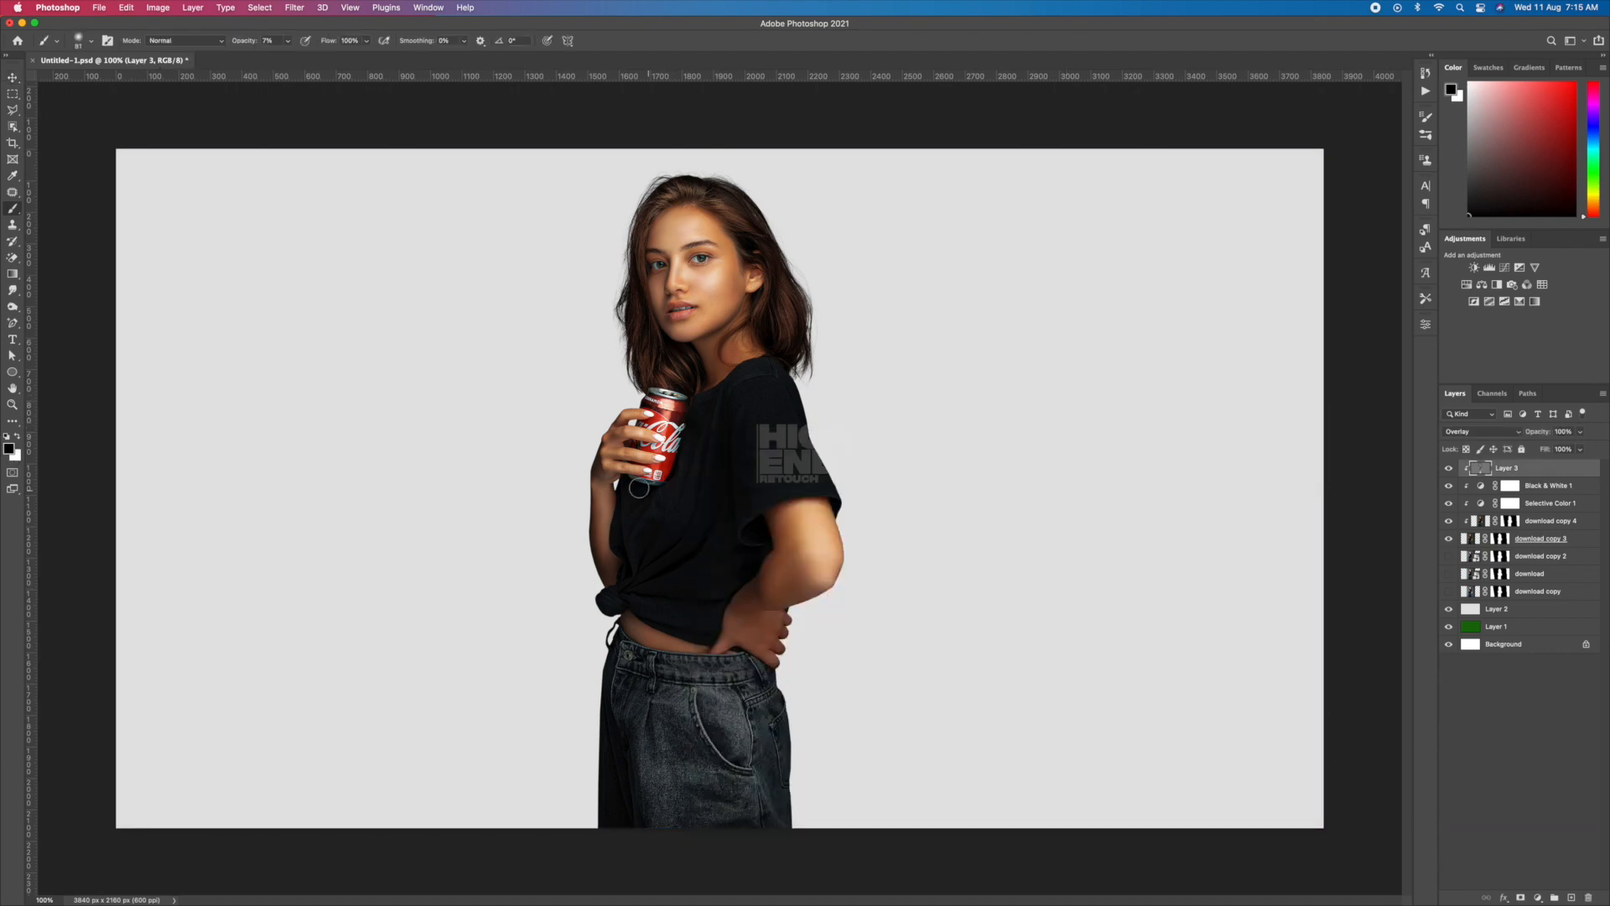
key("v")
left_click(475, 395)
key("b")
left_click(1507, 468)
key("x")
key("v")
key("super+s")
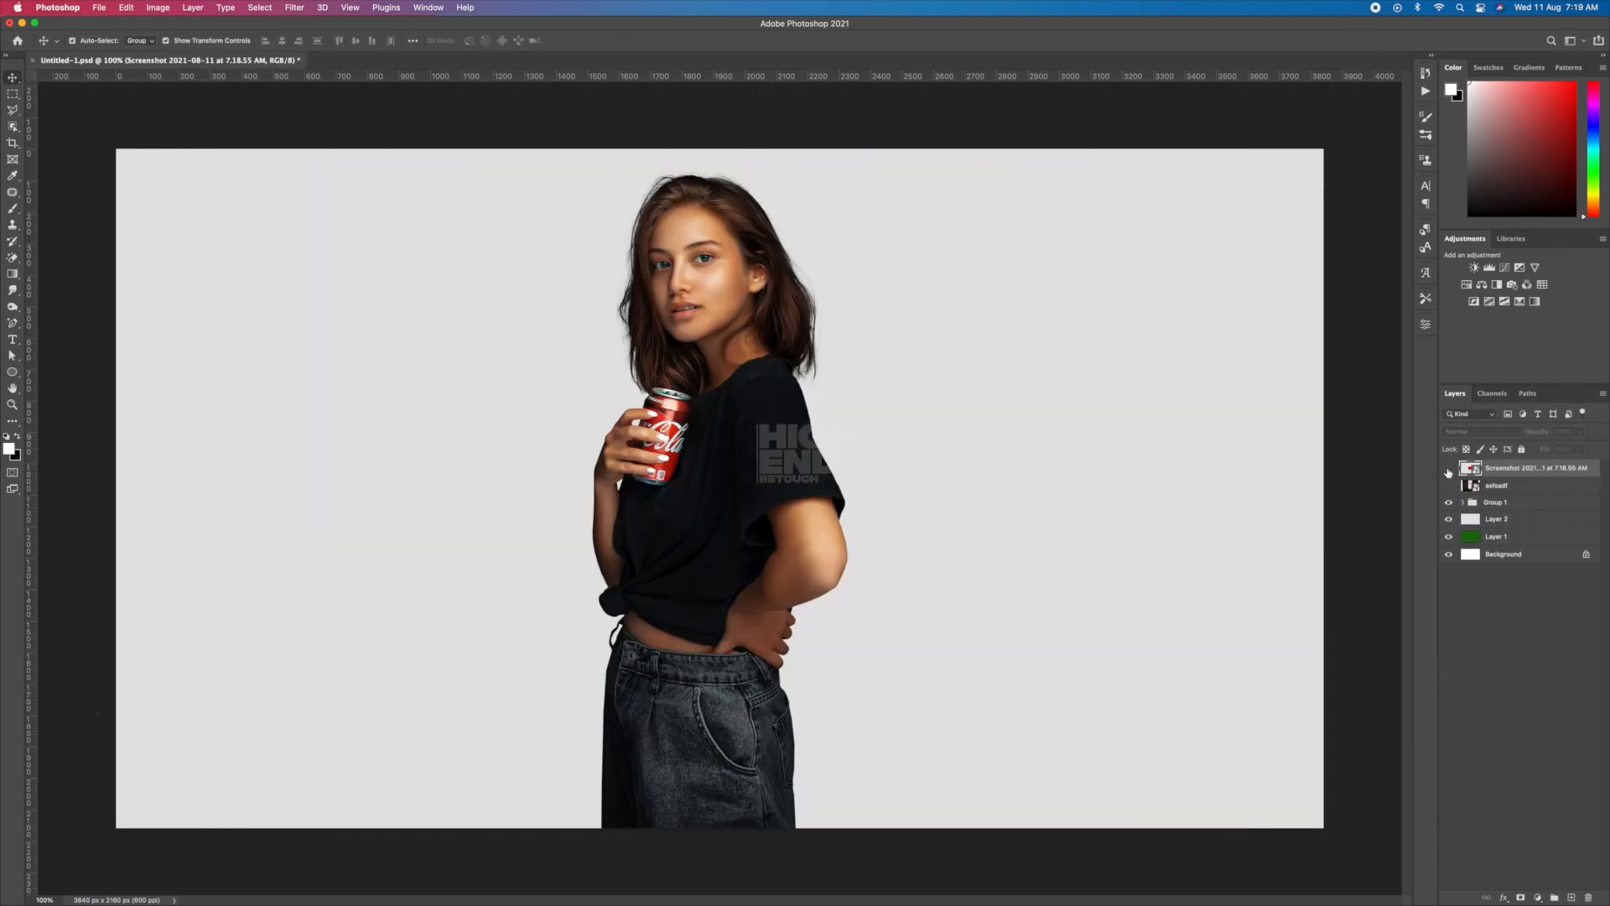
Draw a large red rectangle about 3650 px wide behind the model, directly above Layer 2.
left_click(10, 449)
left_click(1273, 538)
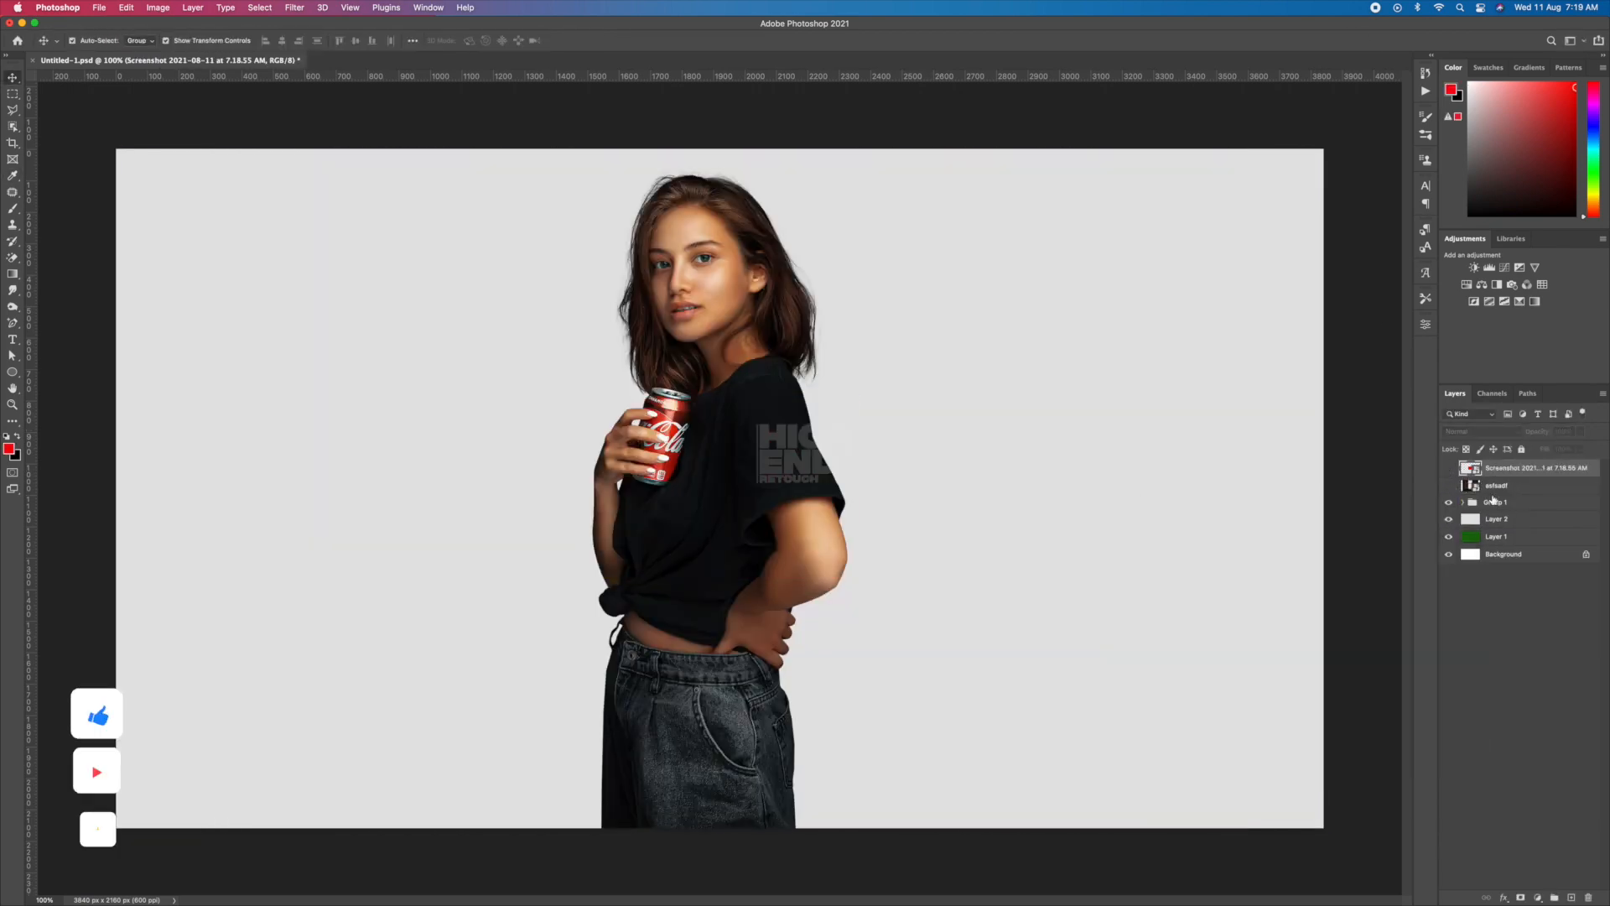
left_click(1497, 519)
left_click(13, 372)
left_click(77, 371)
key("v")
mouse_move(270, 284)
left_mouse_down()
mouse_move(604, 440)
mouse_move(138, 176)
left_mouse_up()
left_click_drag(604, 439, 1294, 800)
key("Return")
Lower the red rectangle's upper edge to the level of the model's face and pull its sides slightly inward.
left_click_drag(721, 177, 721, 294)
key("Return")
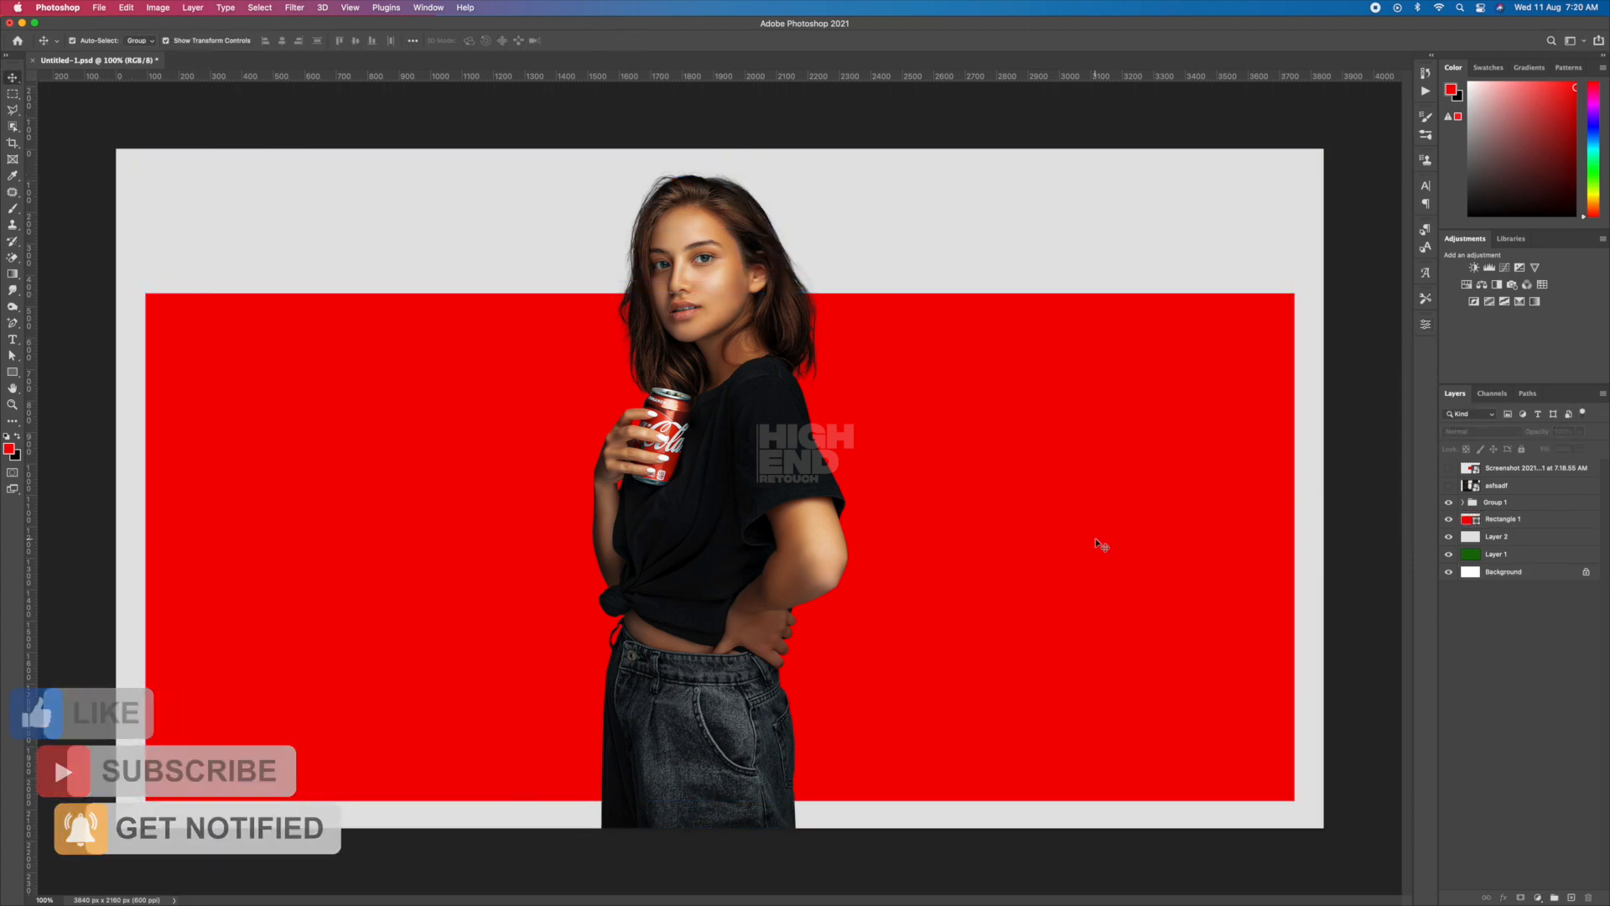
left_click_drag(1299, 546, 1294, 546)
key("Return")
Mask the asfsadf library image to the rectangle's shape directly above it, show it, and enlarge it to about 3896 × 2587 px.
left_click_drag(1496, 485, 1470, 521)
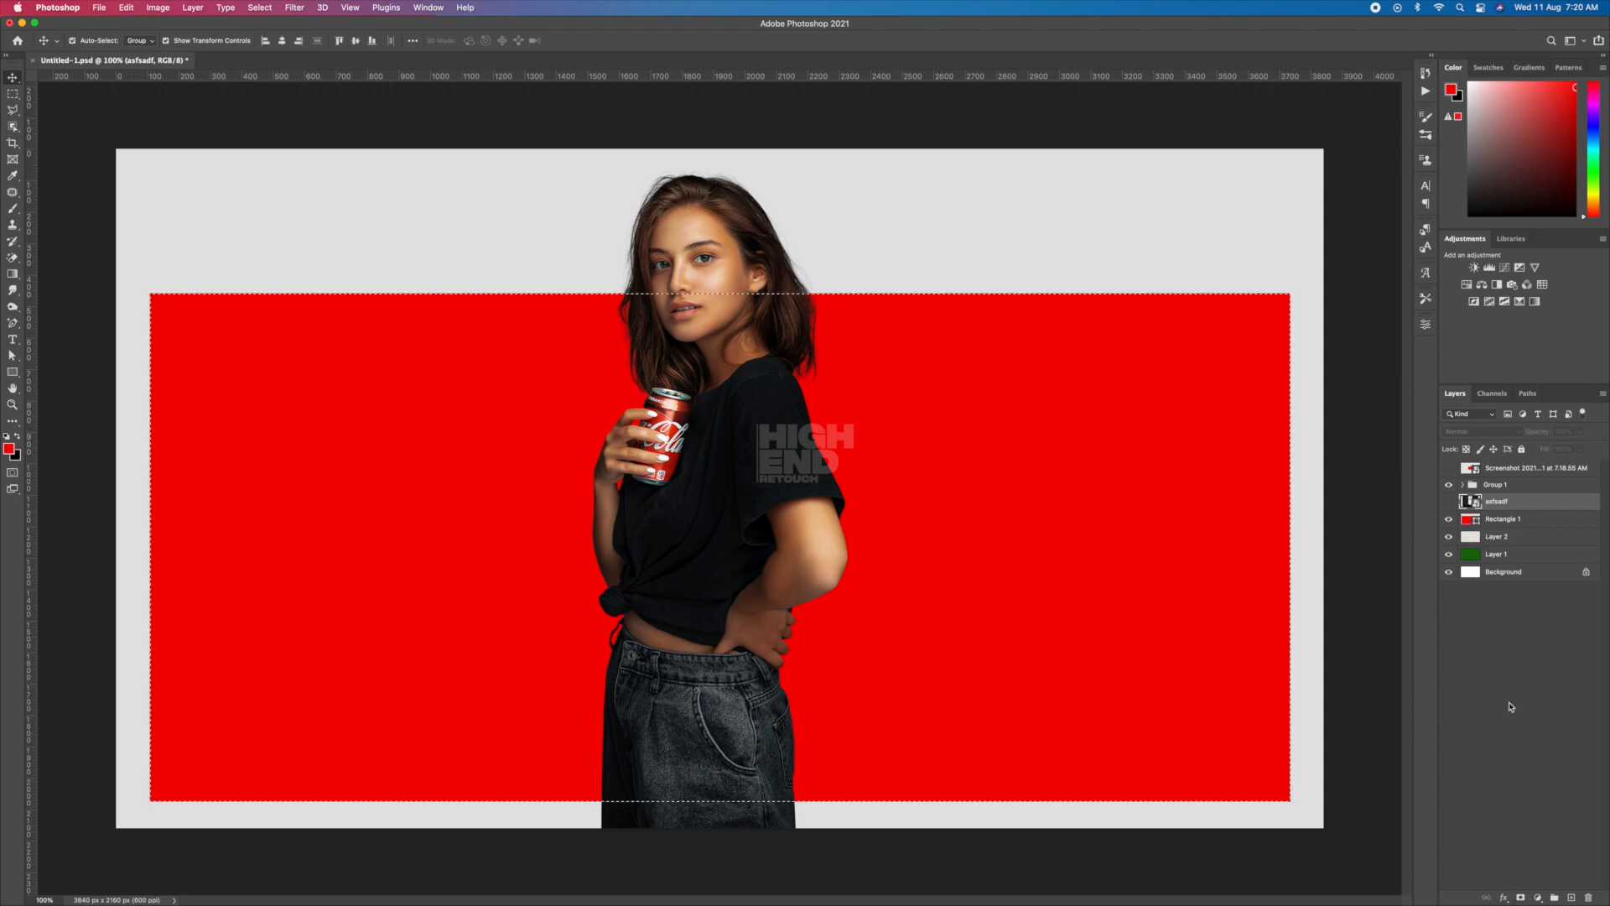
left_click(1520, 897)
left_click(1449, 501)
left_click_drag(1231, 144, 1332, 83)
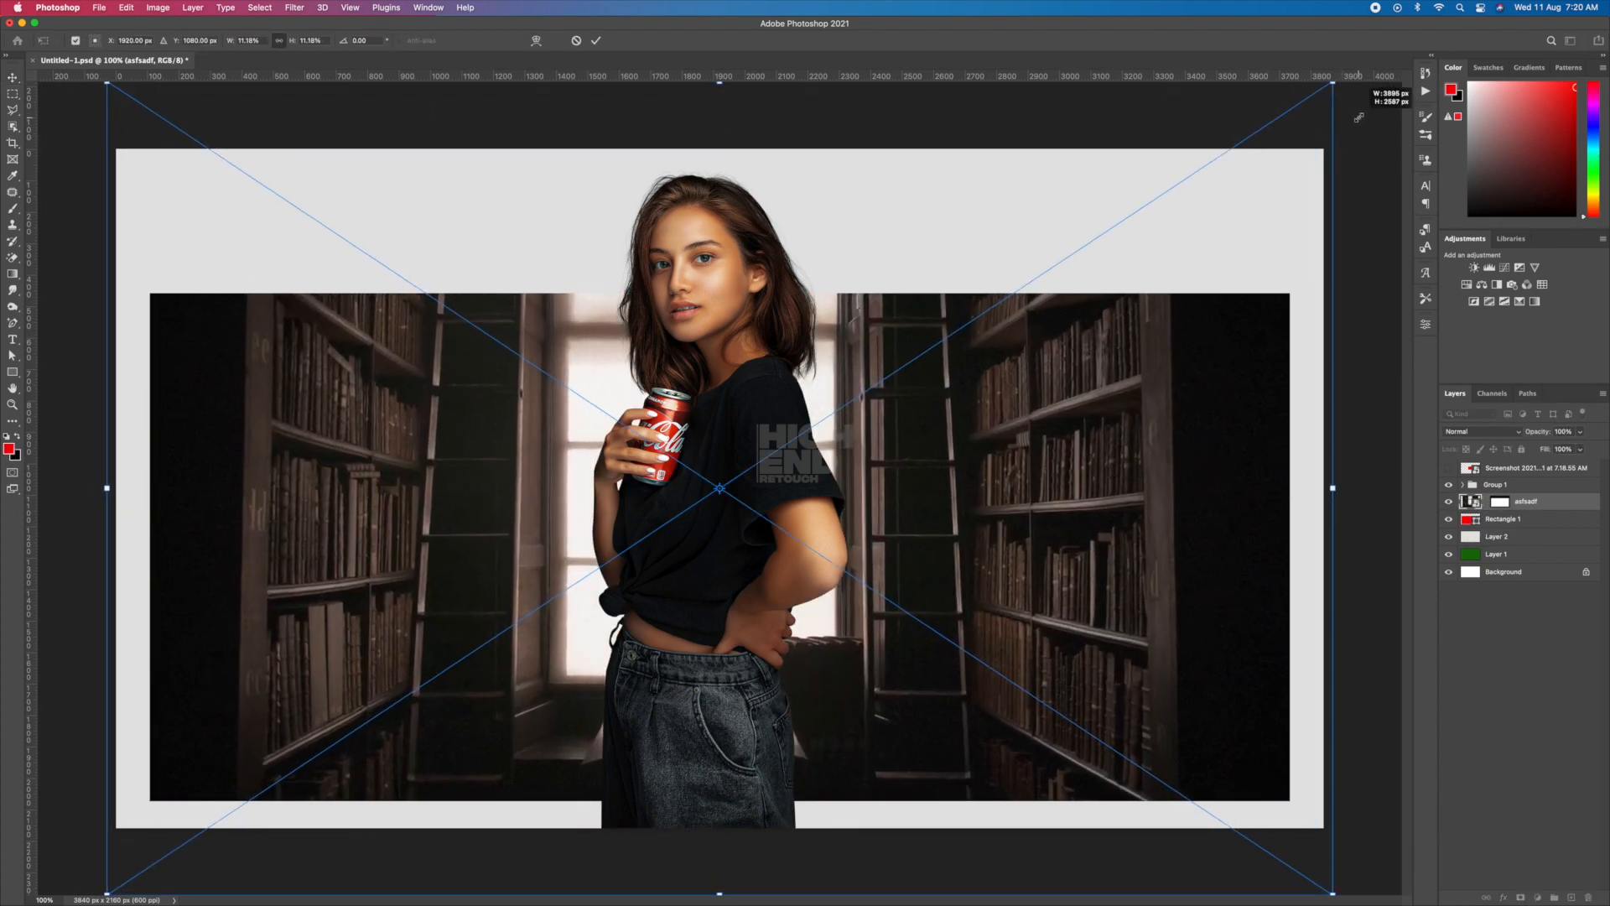
key("Return")
Try the Color Burn and Lighten blend modes on the library image.
key("alt+shift+k")
key("alt+shift+b")
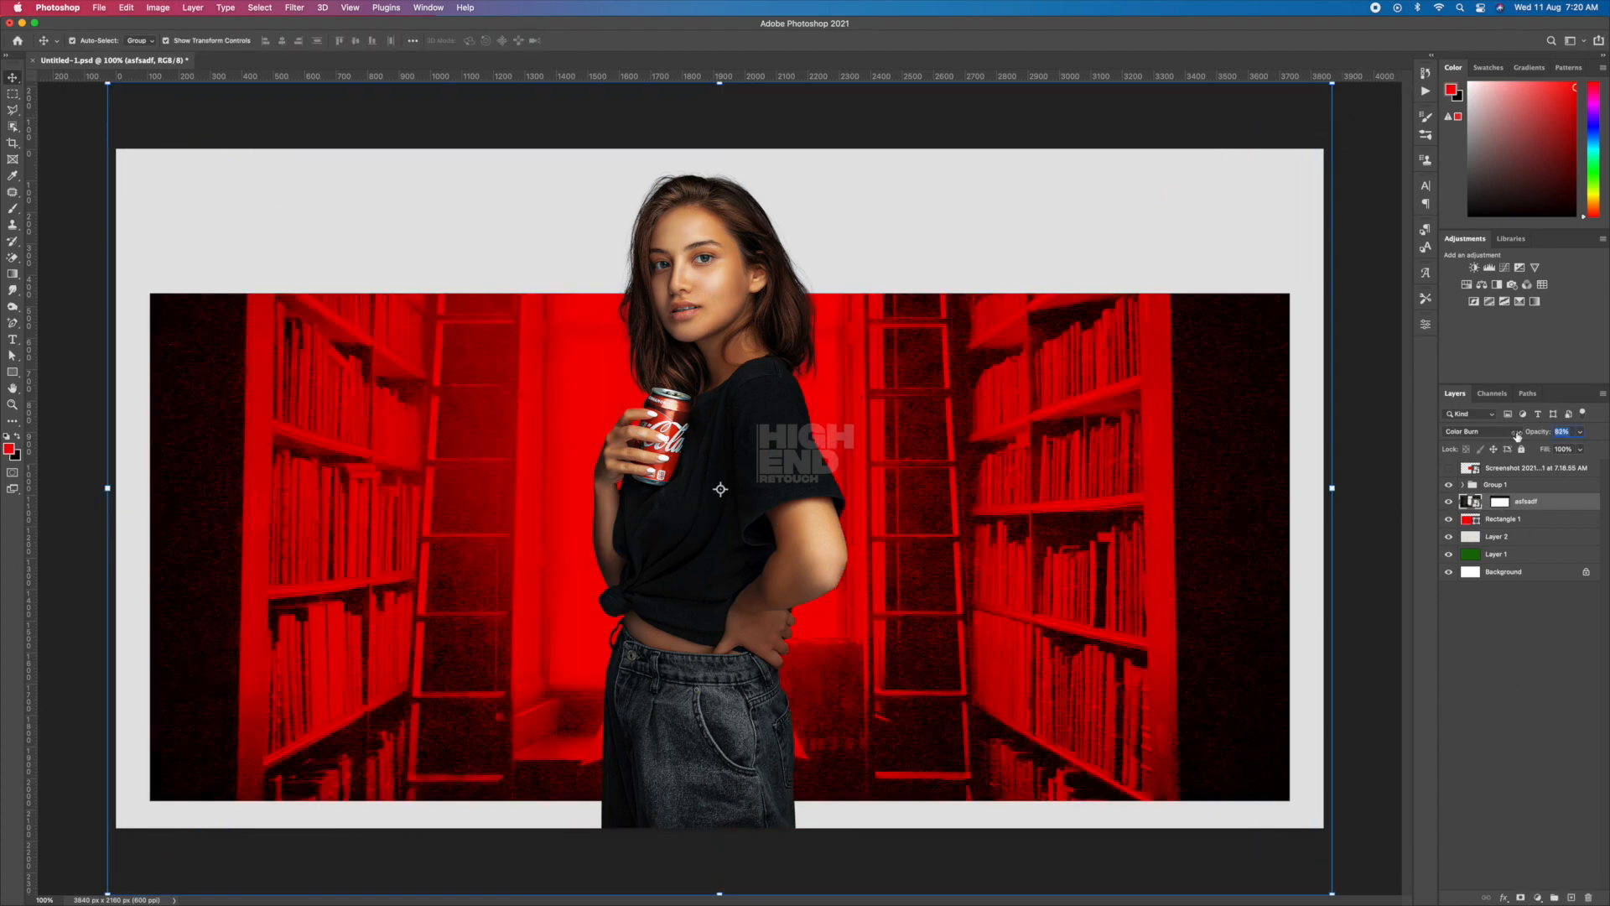
left_click_drag(1517, 435, 1545, 434)
key("shift+plus")
key("shift+plus")
key("shift+plus")
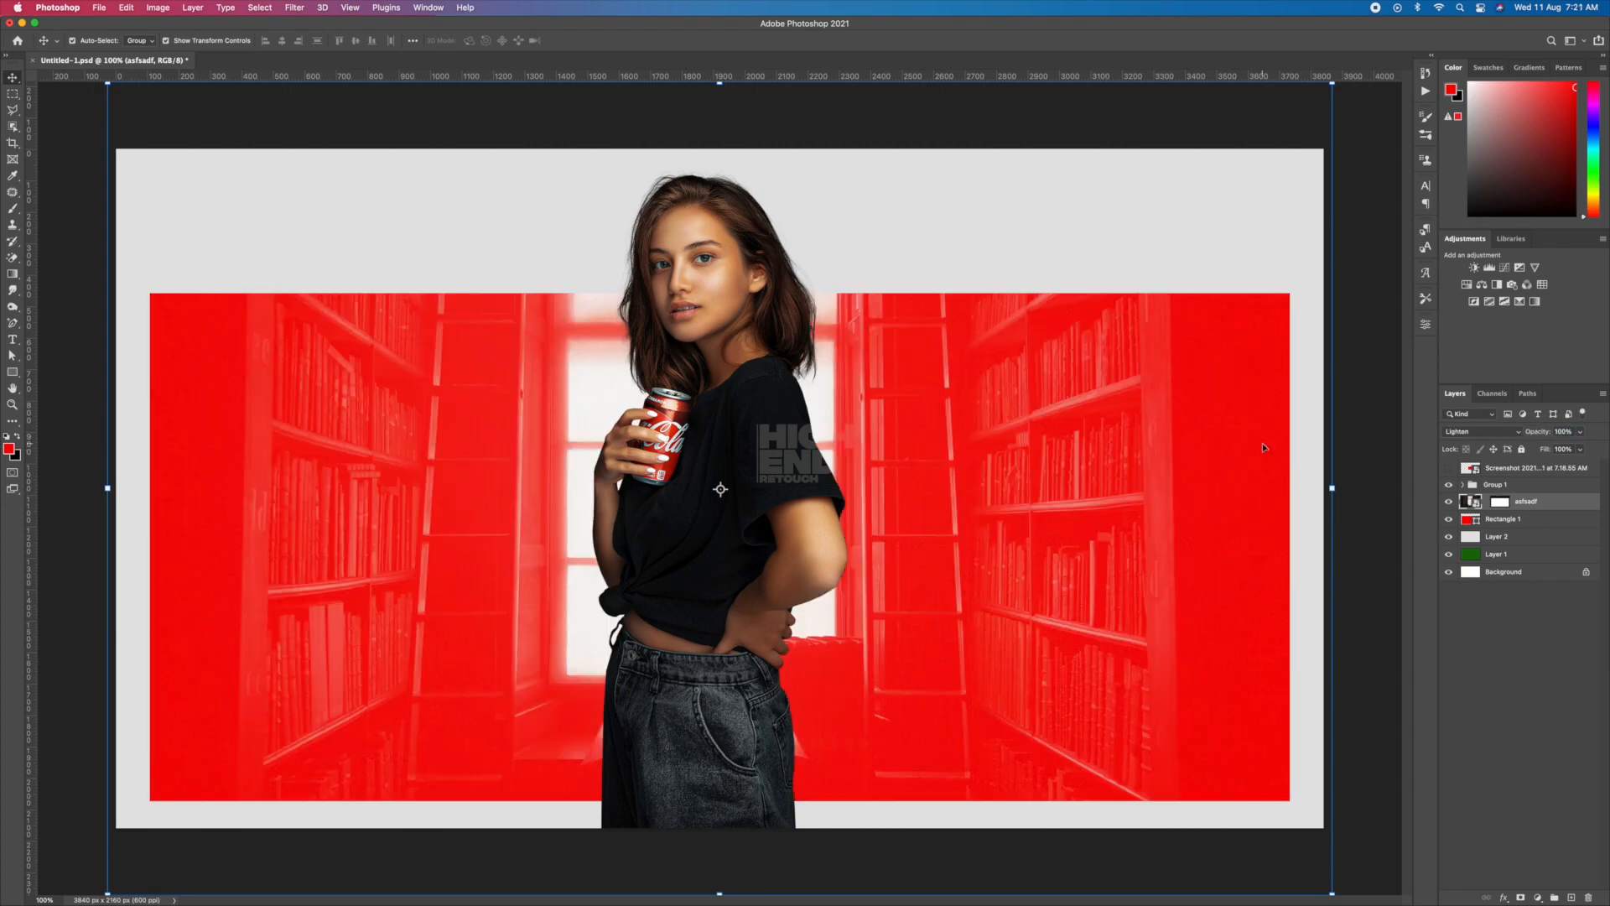
Set the library image's blend mode to Linear Light and its opacity to 50%.
key("shift+plus")
key("shift+plus")
key("shift+plus")
key("shift+plus")
key("shift+plus")
key("shift+plus")
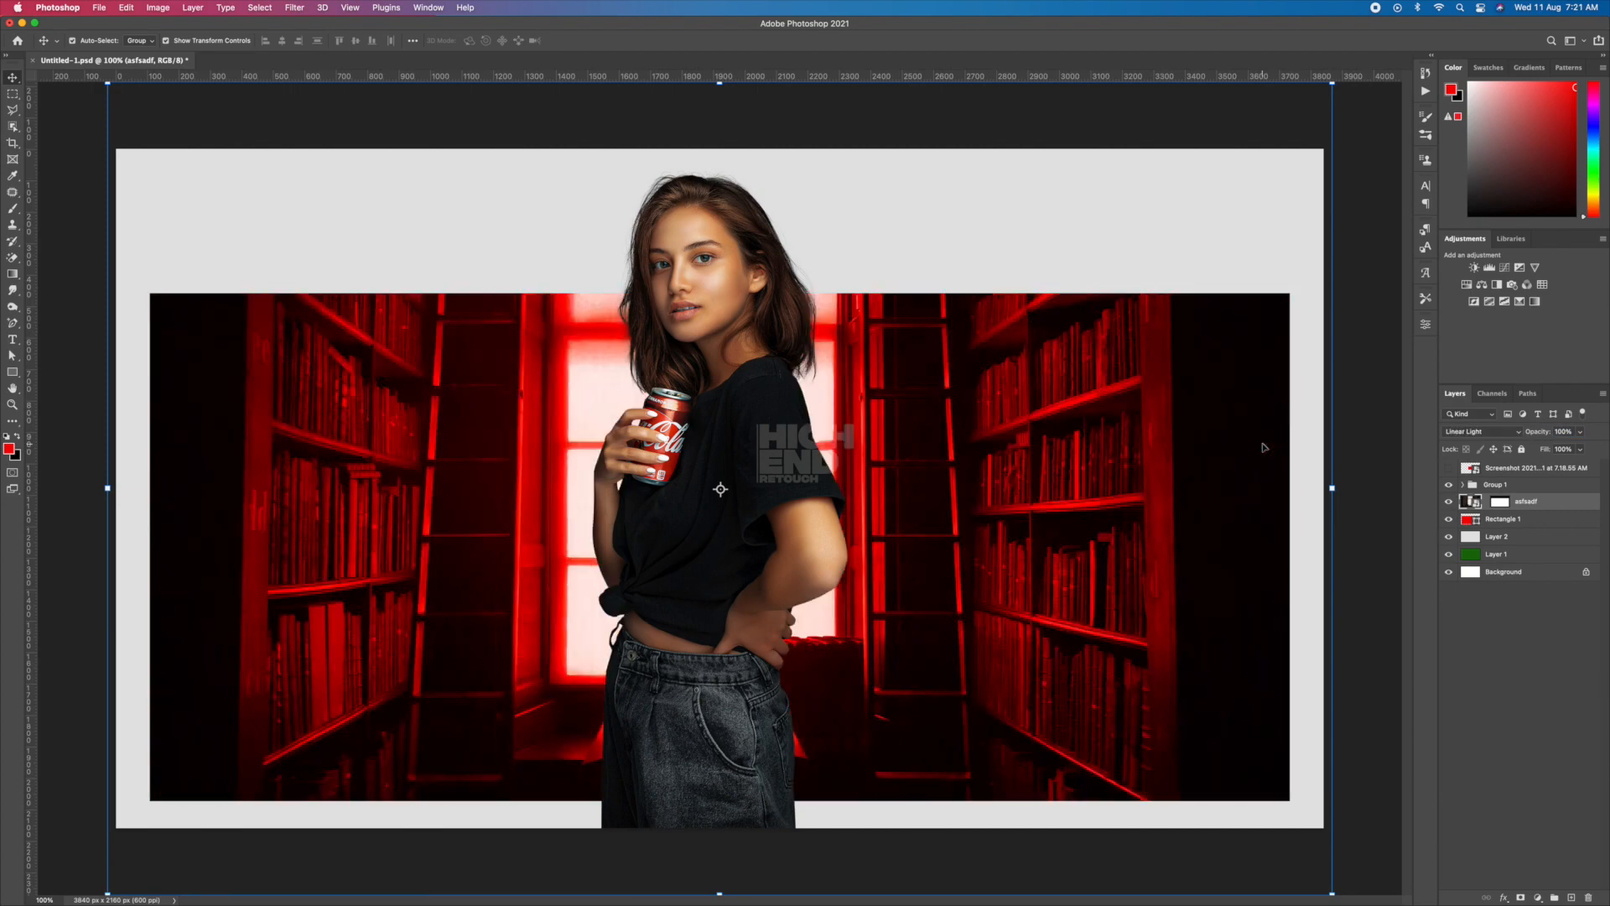
left_click_drag(1540, 433, 1506, 430)
Try extending the red rectangle's lower edge down to the canvas edge.
left_click(1507, 519)
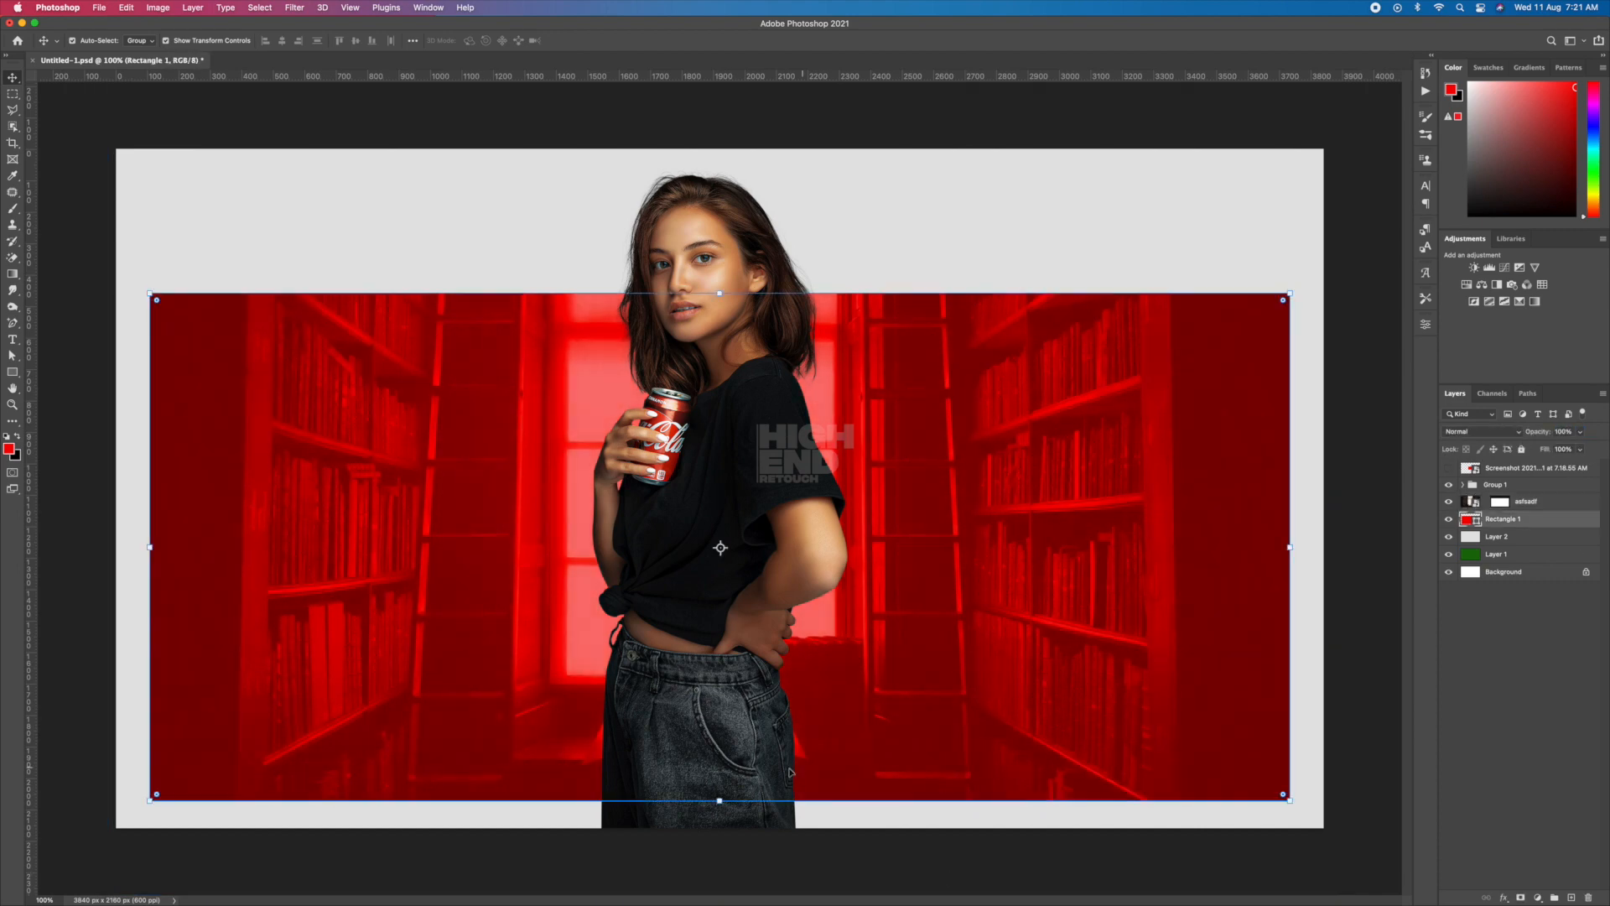
left_click_drag(720, 801, 720, 828)
key("Return")
Try replacing the library image's mask with one made from a duplicate of the extended rectangle.
right_click(1502, 502)
left_click(1423, 529)
left_click_drag(1480, 522, 1510, 495)
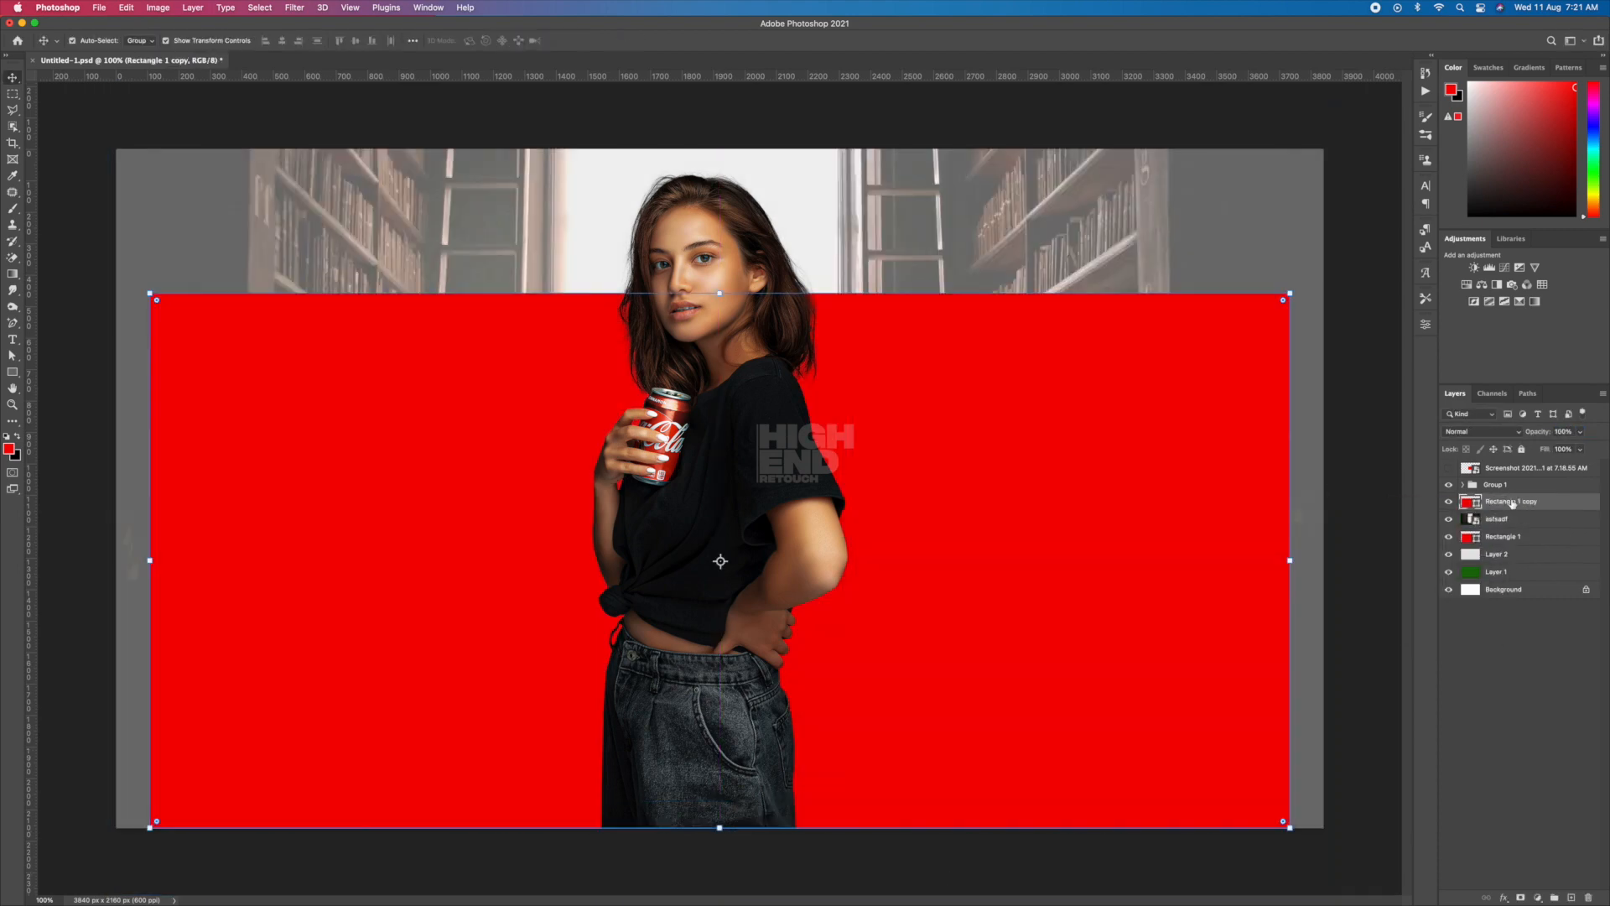
left_click(1470, 501, "super")
key("BackSpace")
left_click(1521, 897)
left_click(1382, 861)
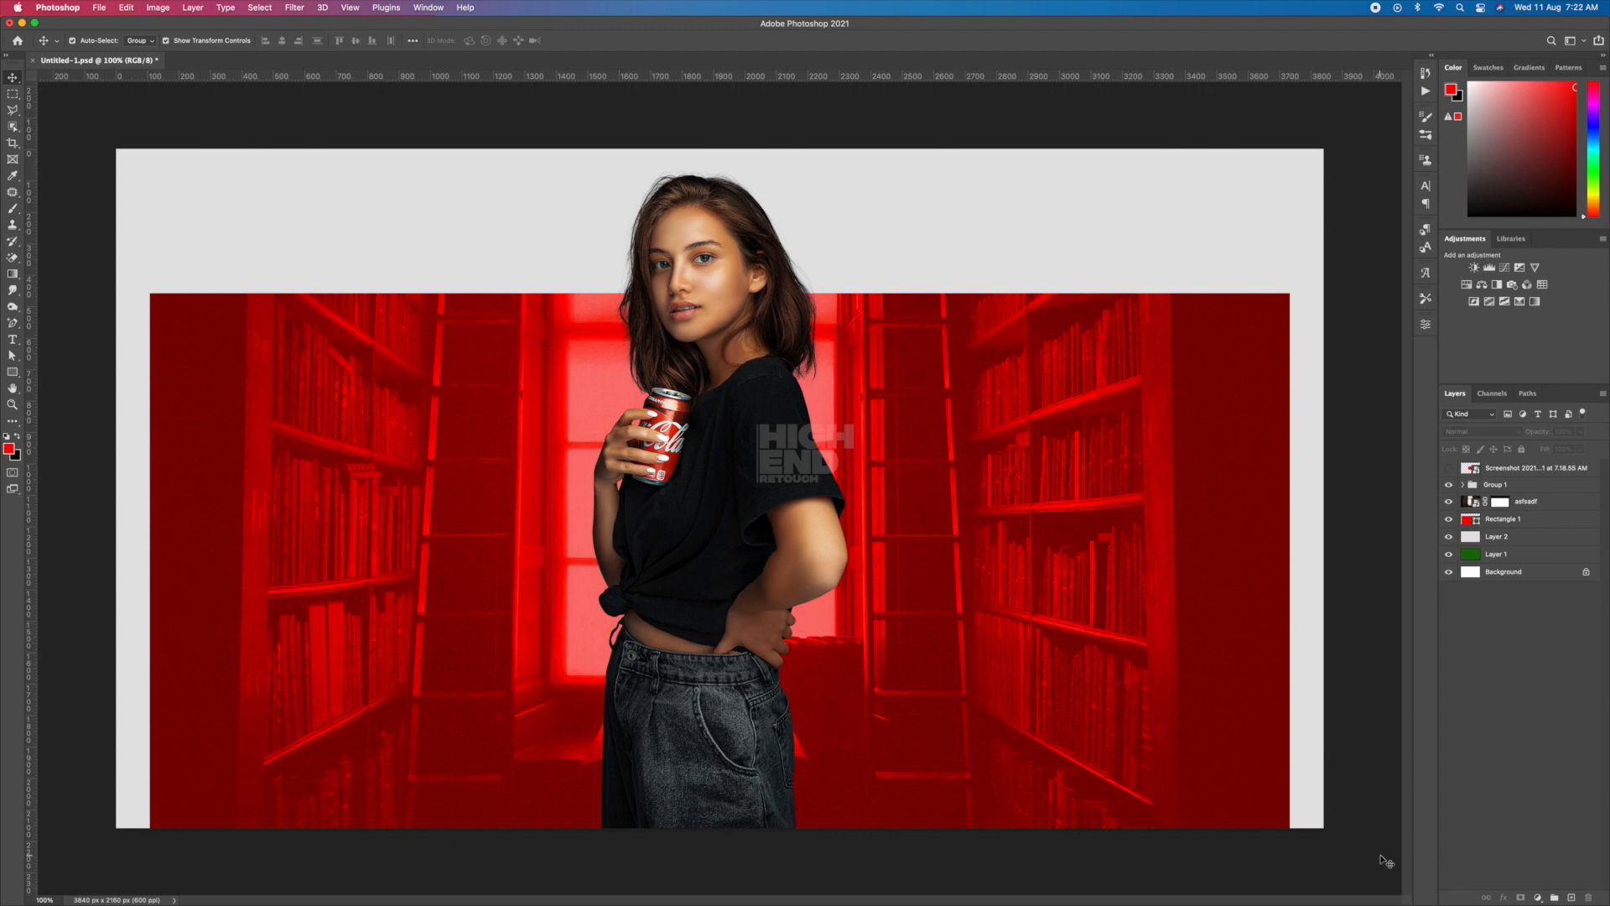
Undo the library image's new mask and the rectangle extension.
key("super+z")
key("super+z")
key("super+z")
key("super+z")
key("super+z")
key("super+z")
Add a Hue/Saturation adjustment layer clipped to the library image.
left_click(1528, 503)
left_click(1538, 897)
left_click(1550, 731)
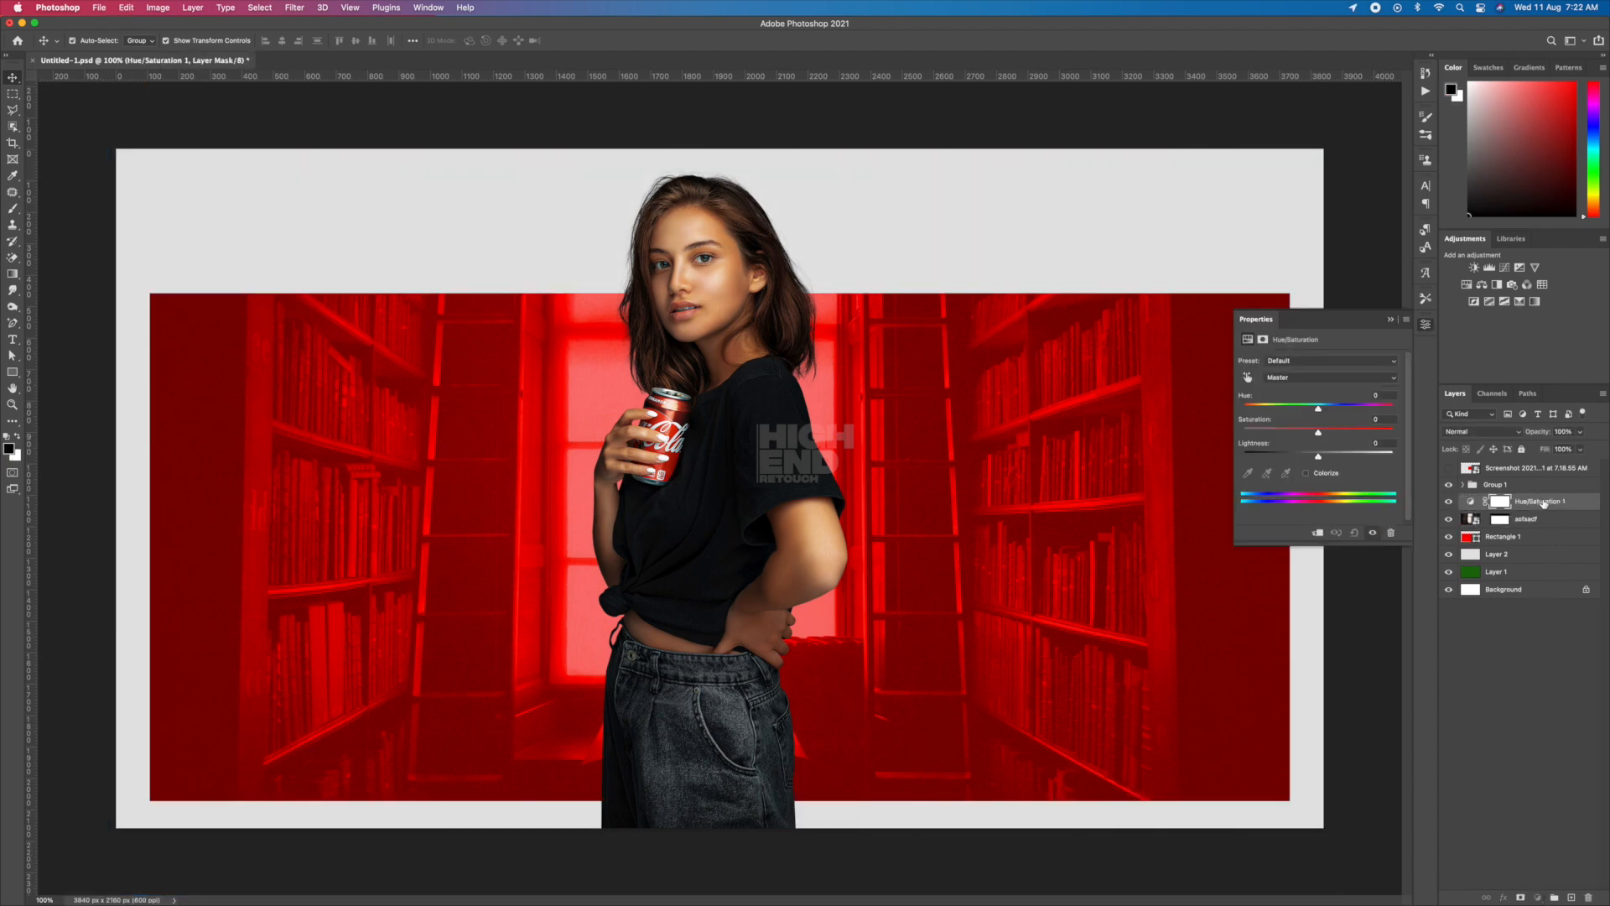
left_click(1390, 319)
right_click(1540, 519)
key("Escape")
Try adjusting the library image's Basic tone settings with the Camera Raw filter, and undo it.
left_click(294, 8)
left_click(370, 102)
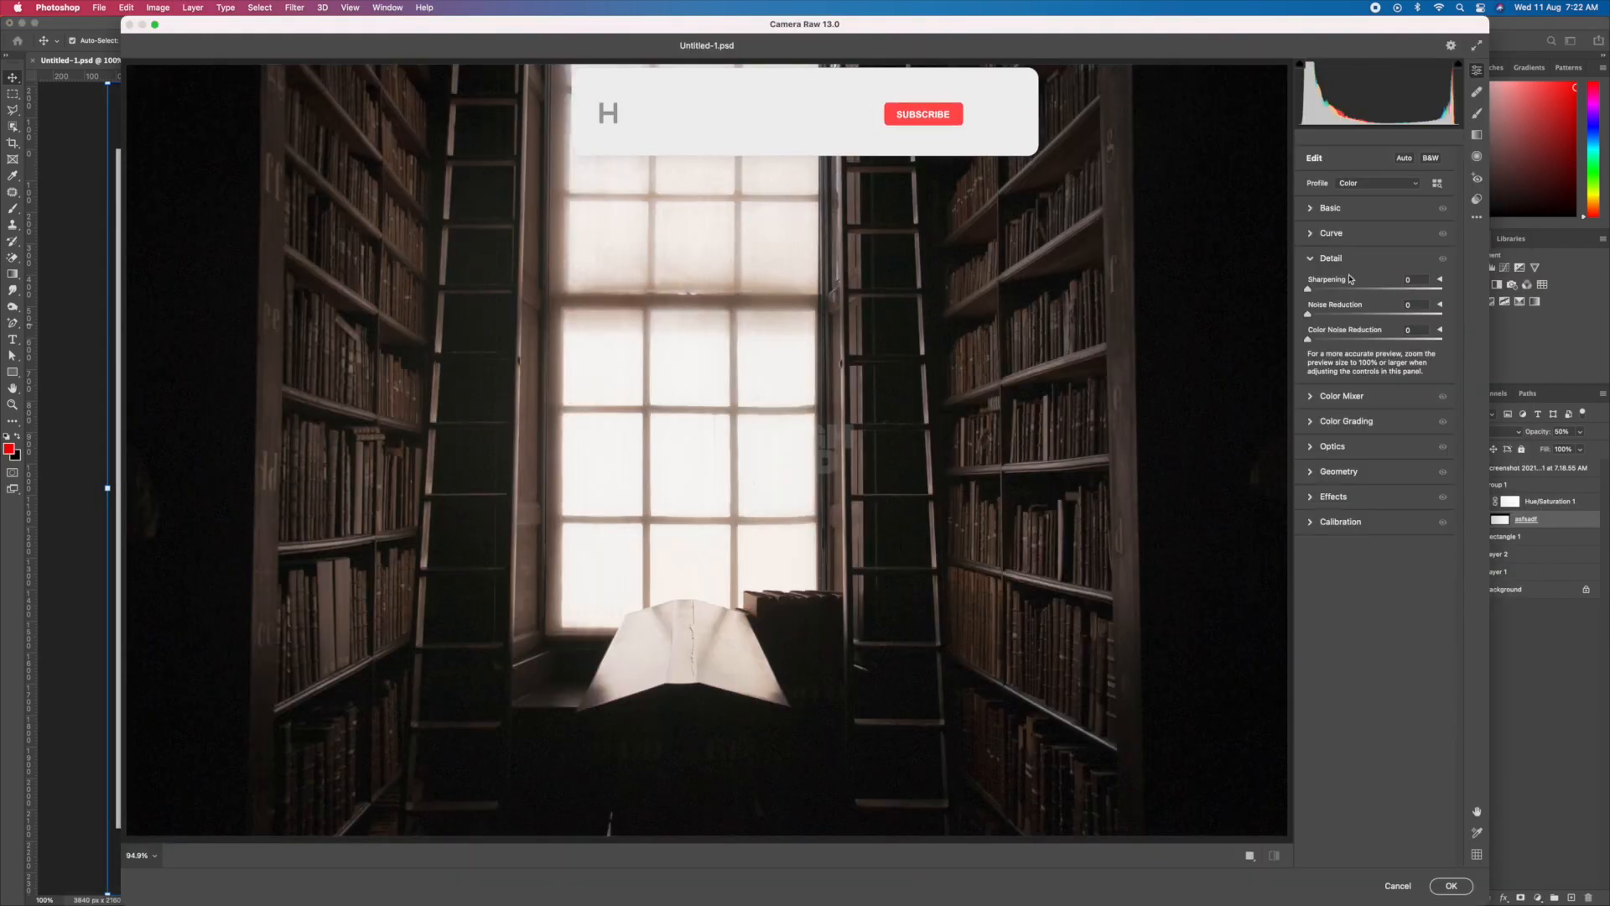
left_click(1330, 208)
left_click_drag(1374, 311, 1429, 331)
key("Return")
key("super+z")
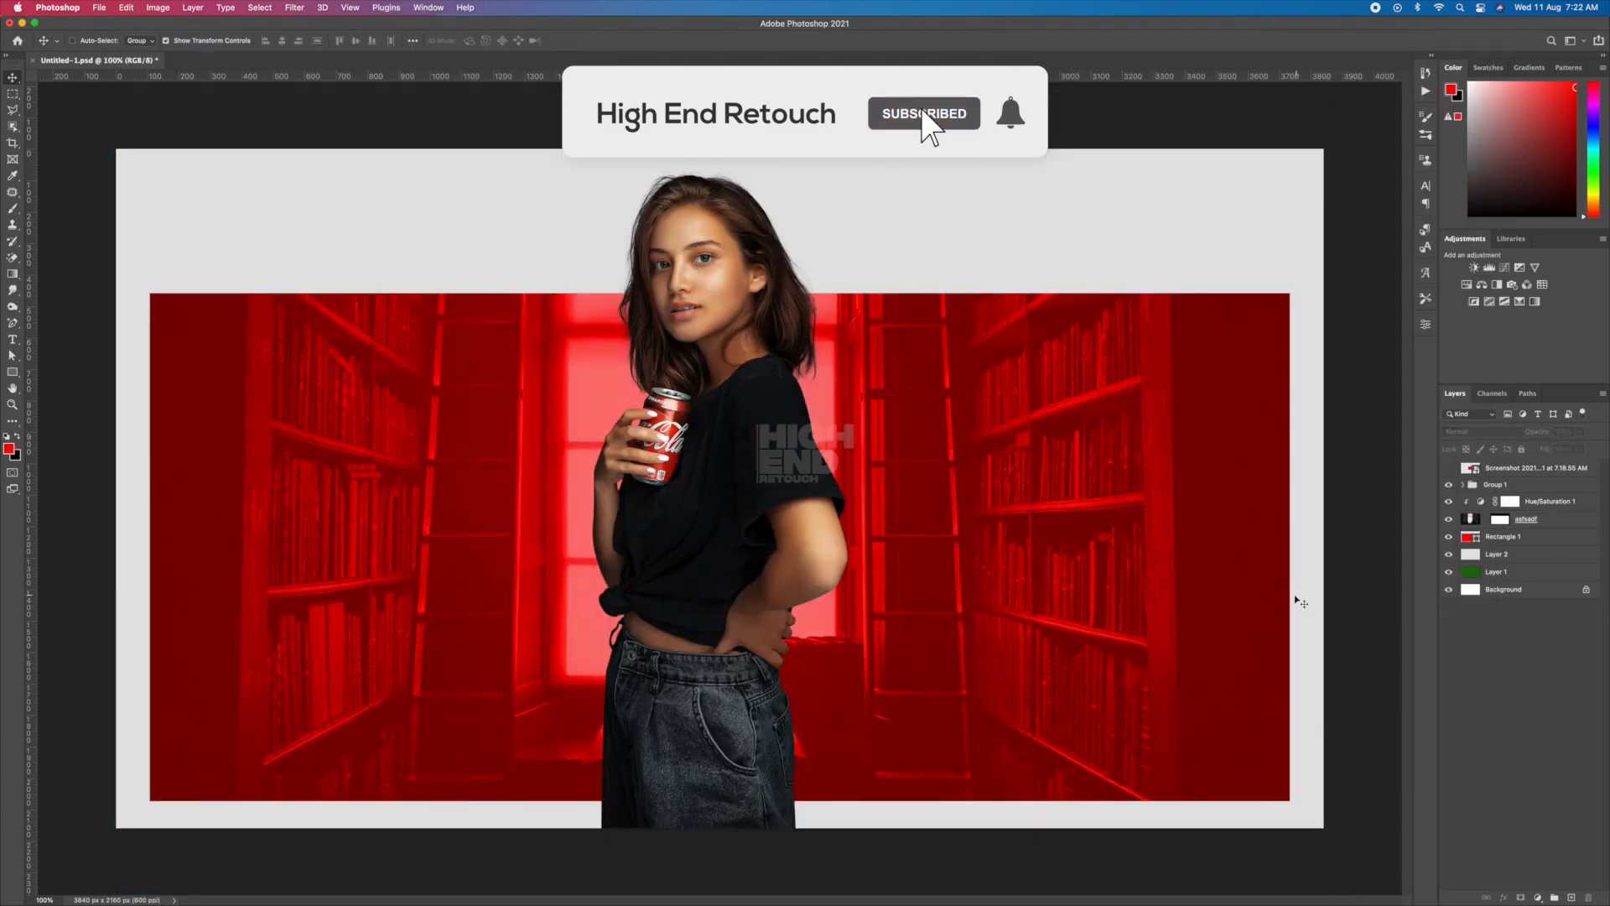
Apply a Gaussian Blur with a 7.0 pixel radius to the library image.
left_click(1165, 539)
left_click(294, 8)
mouse_move(369, 159)
left_click(504, 195)
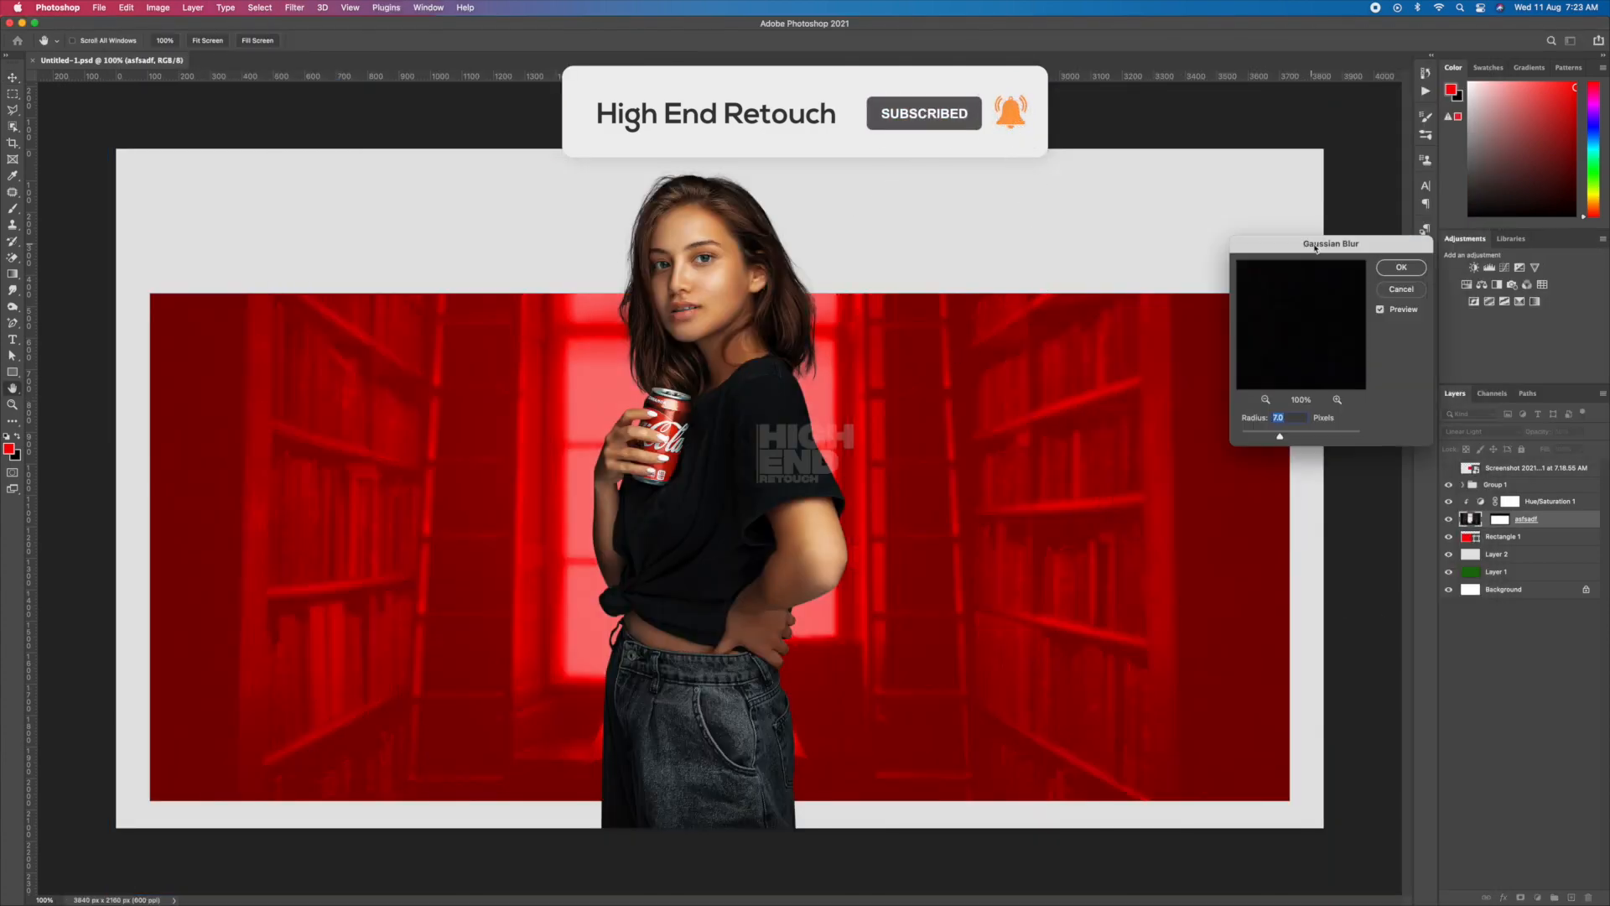
left_click(1401, 268)
left_click(1304, 469)
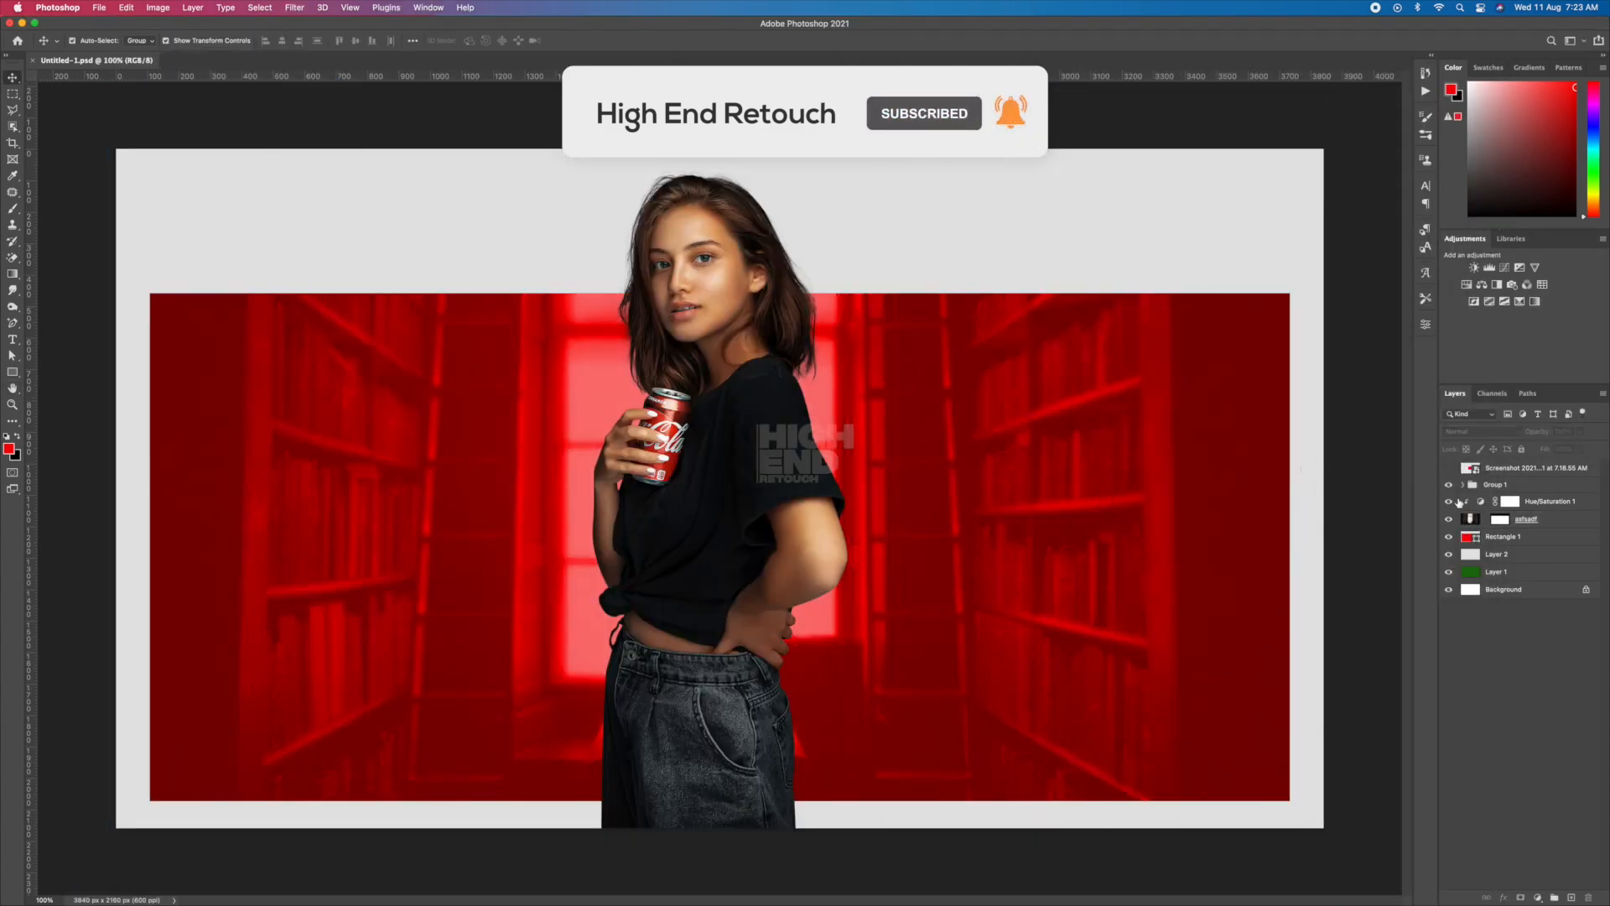
Add a Color Balance adjustment above all layers with midtones at +30 red, -10 magenta and -12 yellow.
left_click(1538, 898)
left_click(1548, 756)
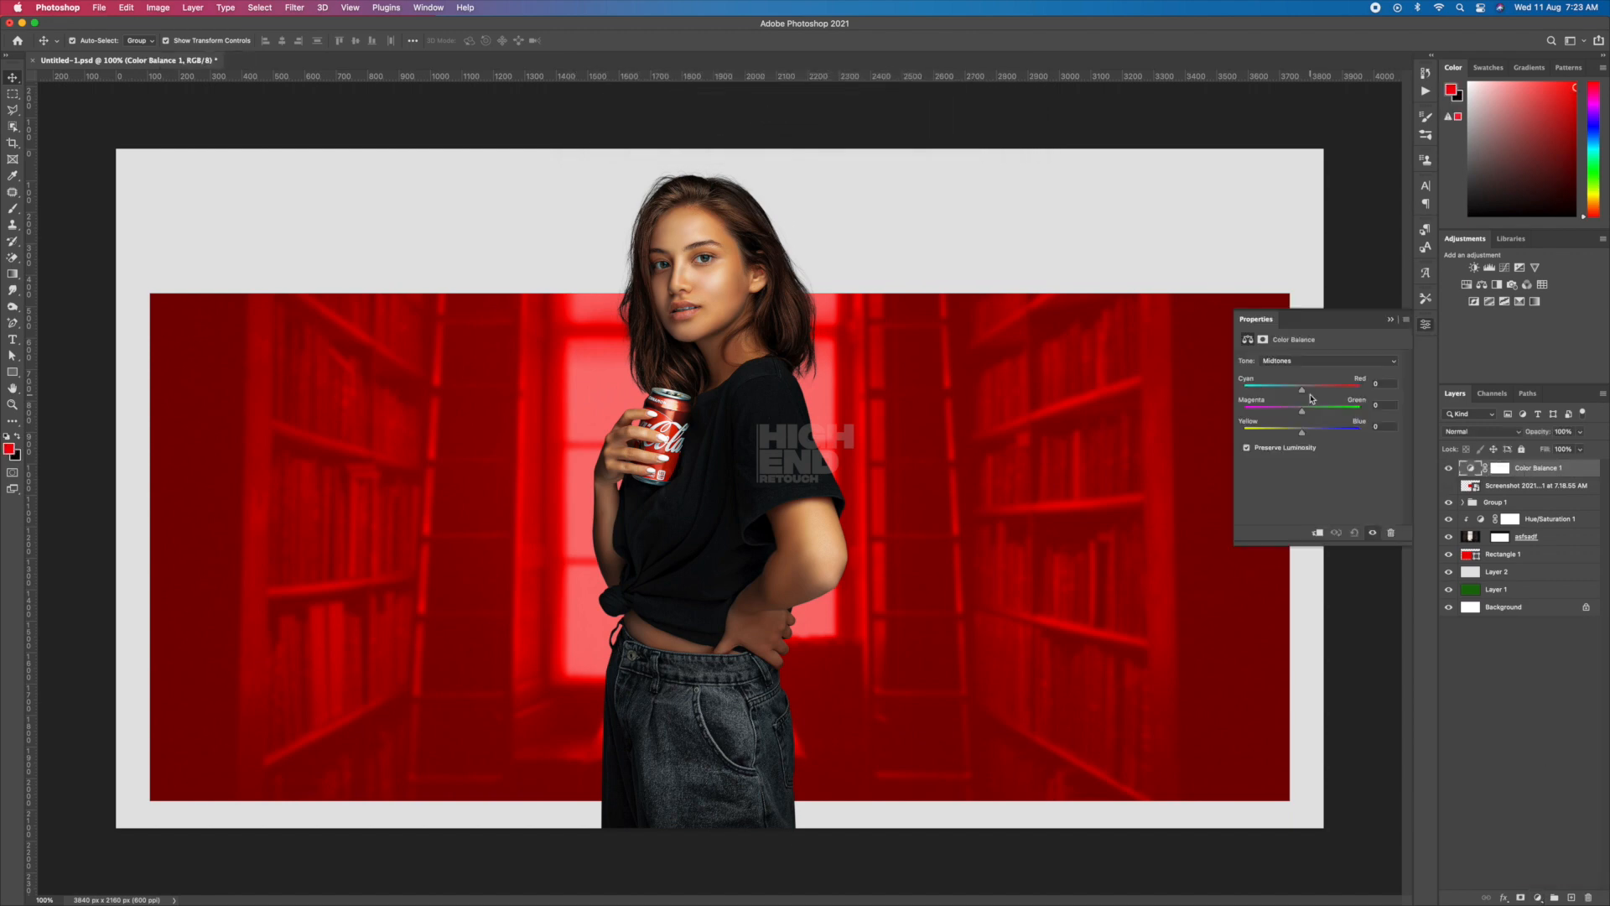
left_click_drag(1298, 391, 1316, 390)
left_click_drag(1301, 411, 1297, 411)
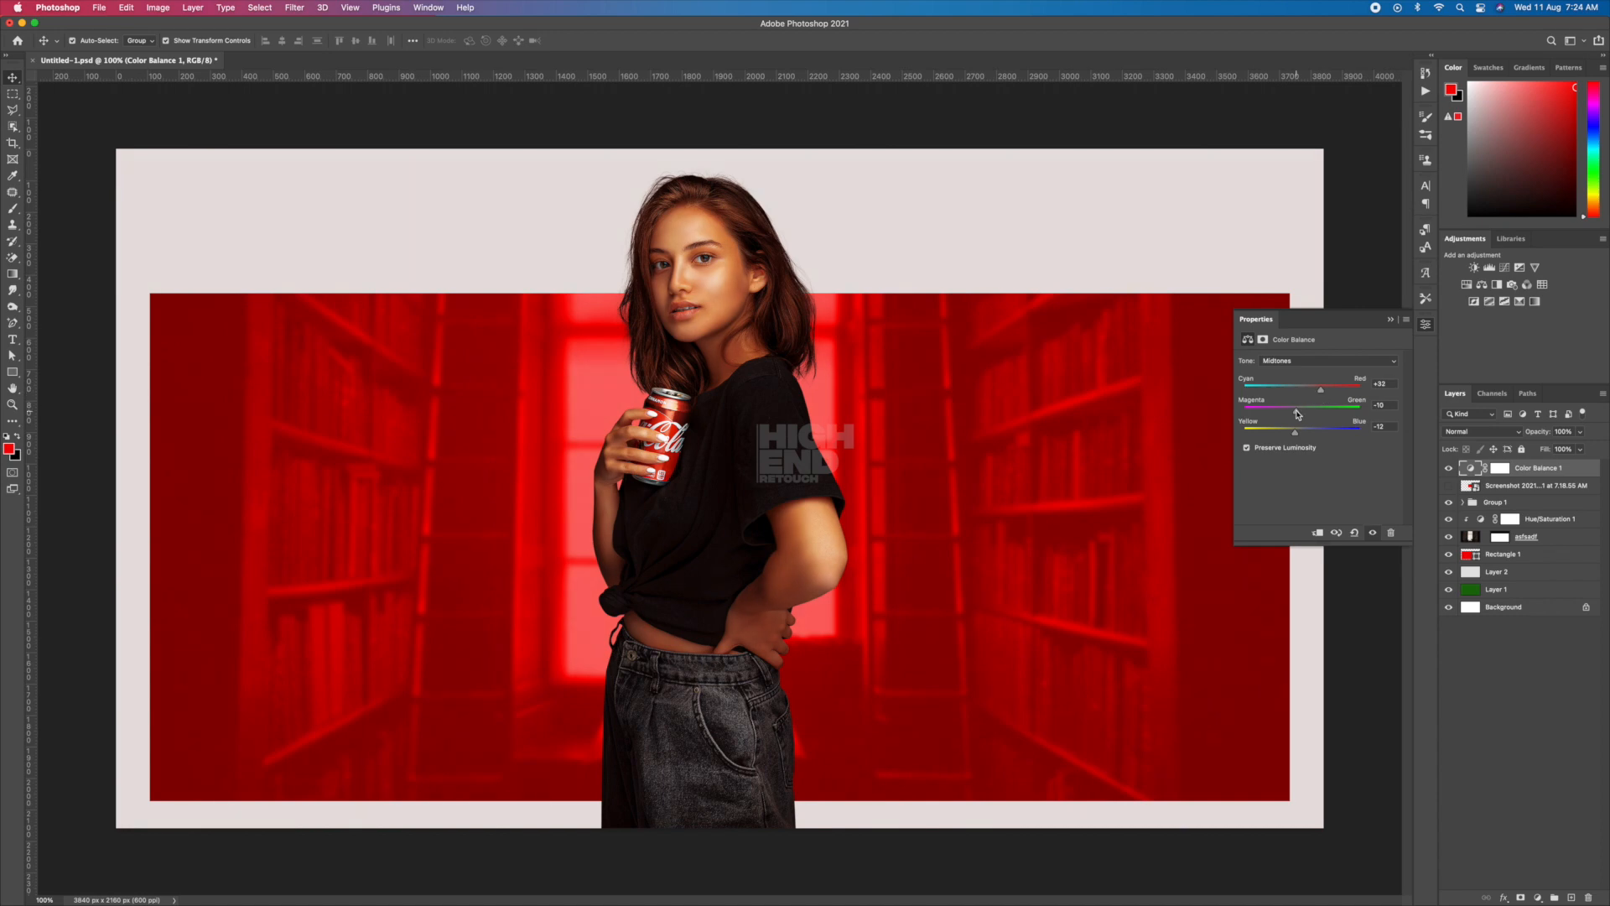
Set the Color Balance highlights to +6 red, -1 magenta and -3 yellow, and save the document.
left_click(1306, 362)
left_click(1304, 347)
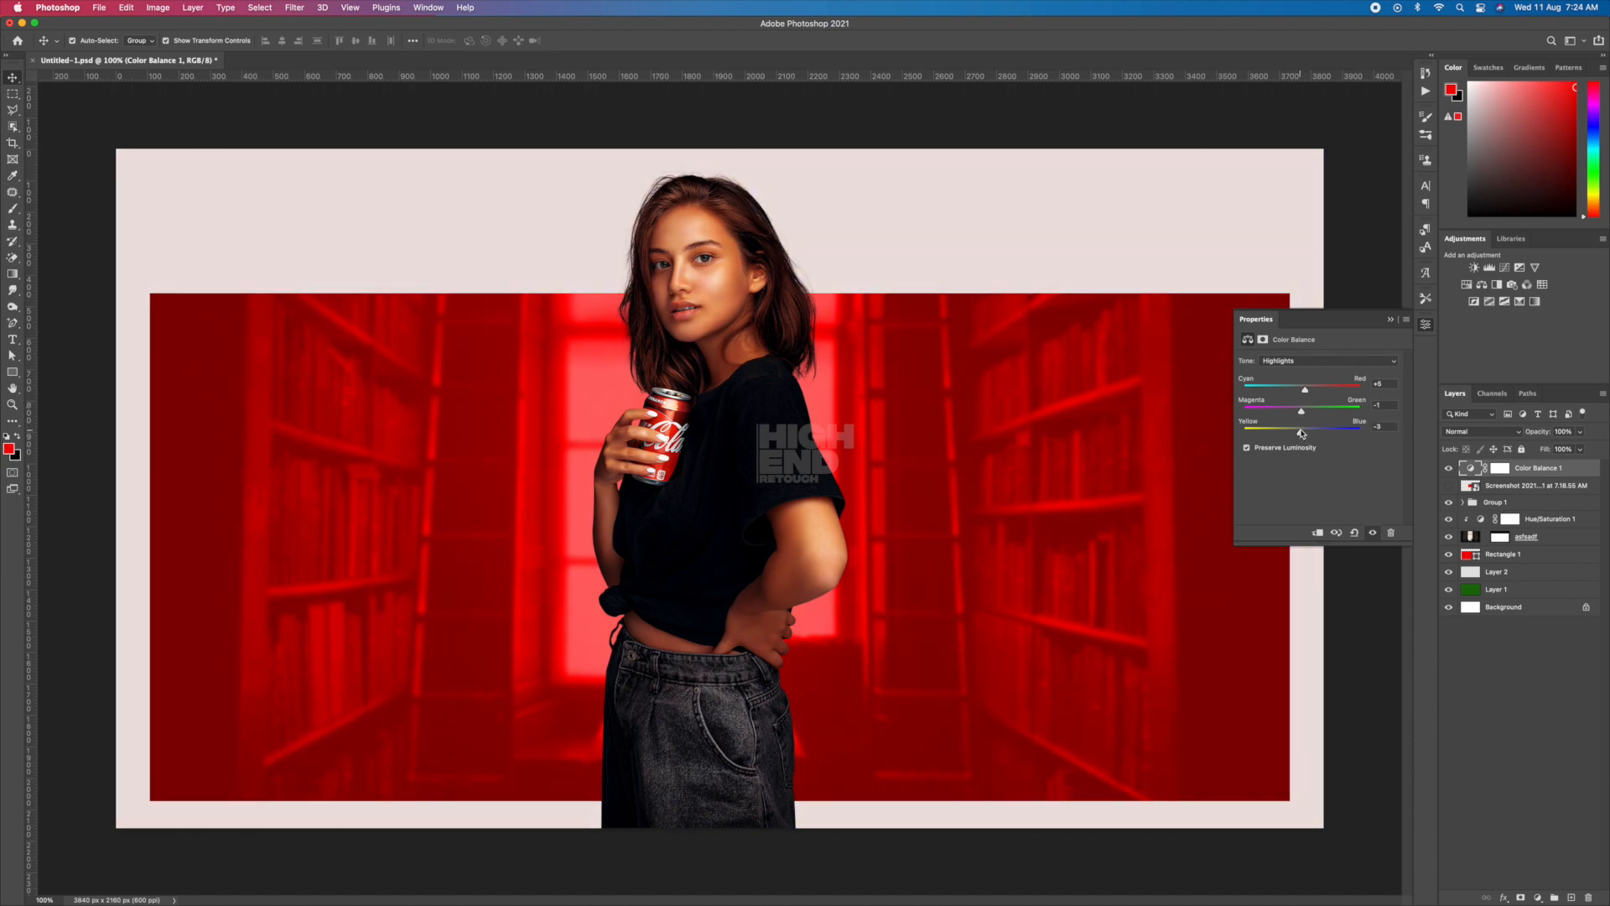
key("super+s")
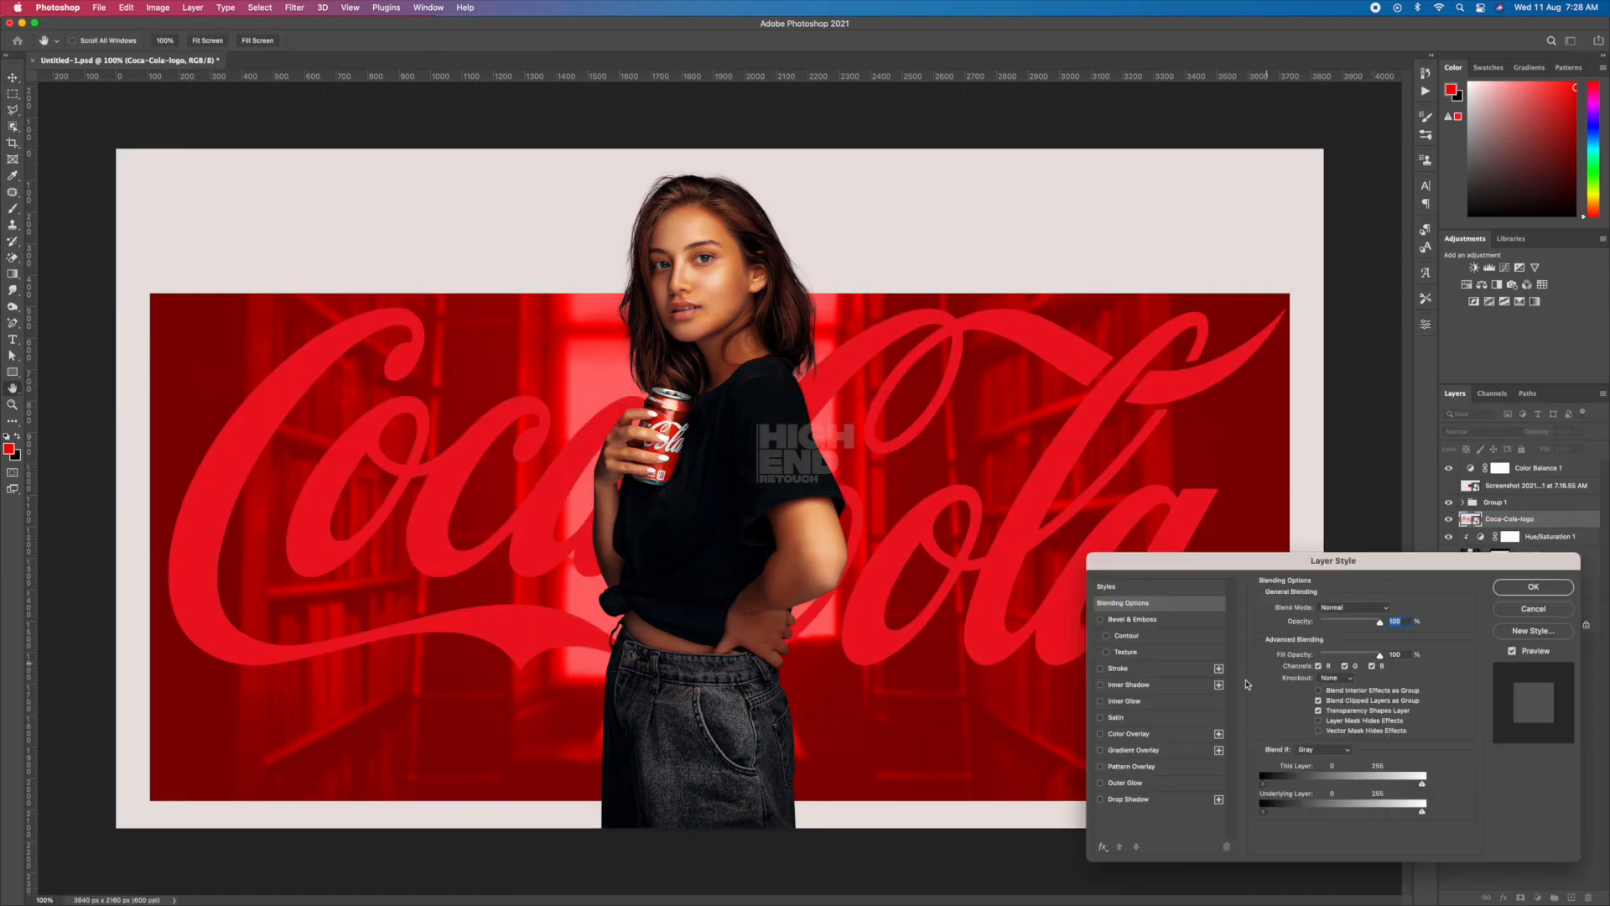
Give the Coca-Cola logo a white Color Overlay and scale it down to about 2180 px wide.
left_click(1419, 540)
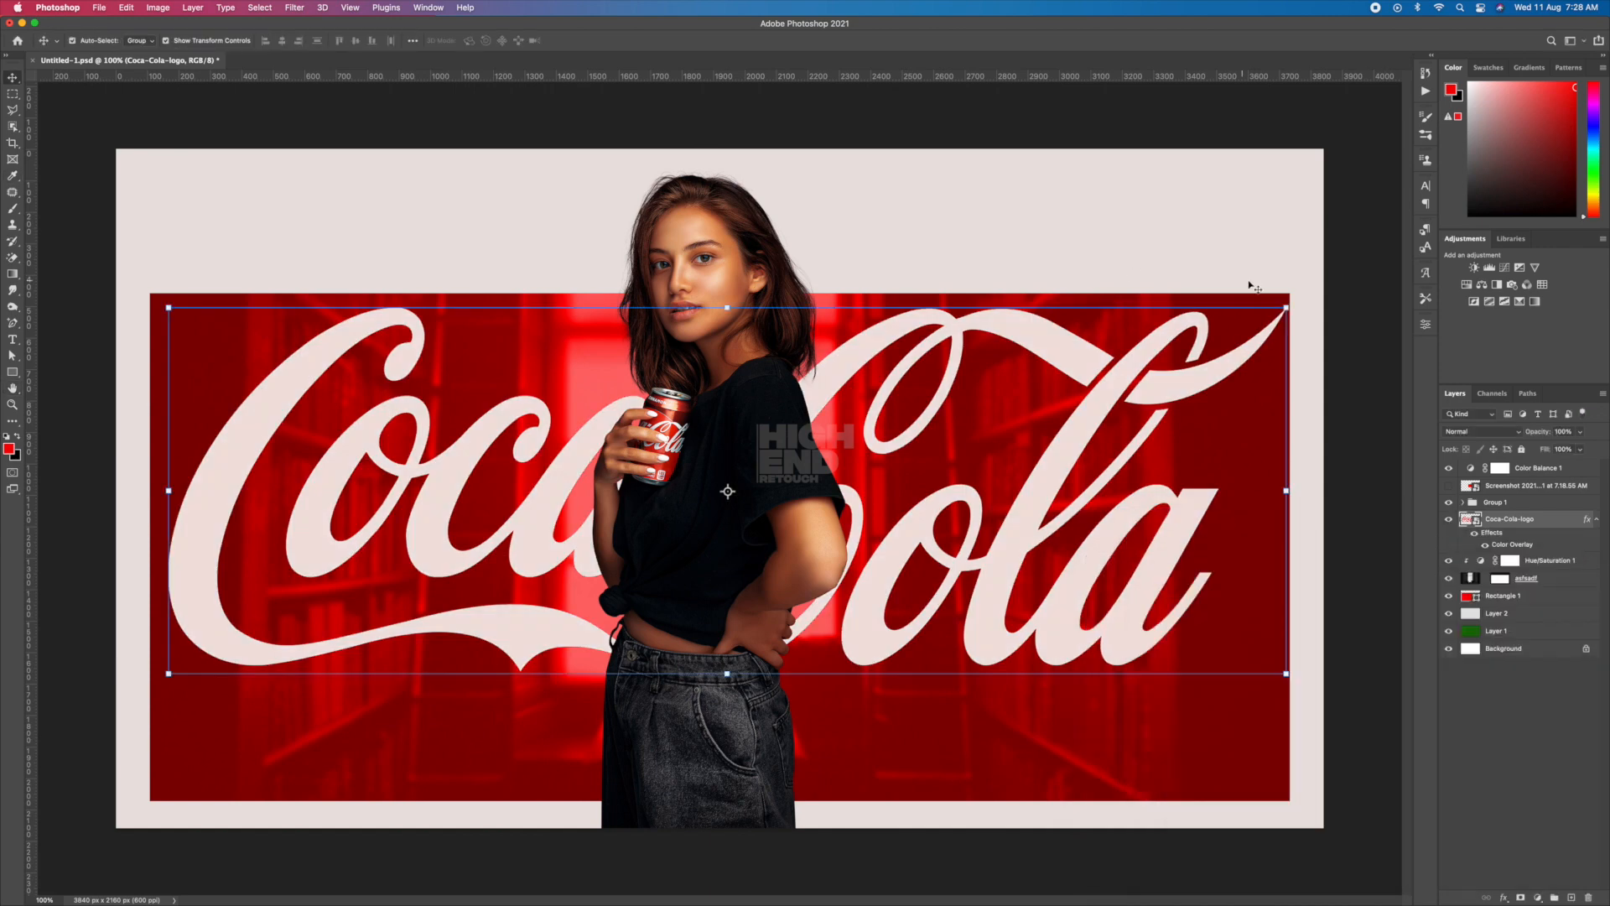
key("super+t")
left_click_drag(1323, 149, 1118, 330)
key("Return")
Centre the Coca-Cola logo horizontally and vertically on the red rectangle, and save the document.
left_click(1503, 596, "super")
left_click(282, 41)
left_click(356, 41)
left_click(1517, 755)
key("super+s")
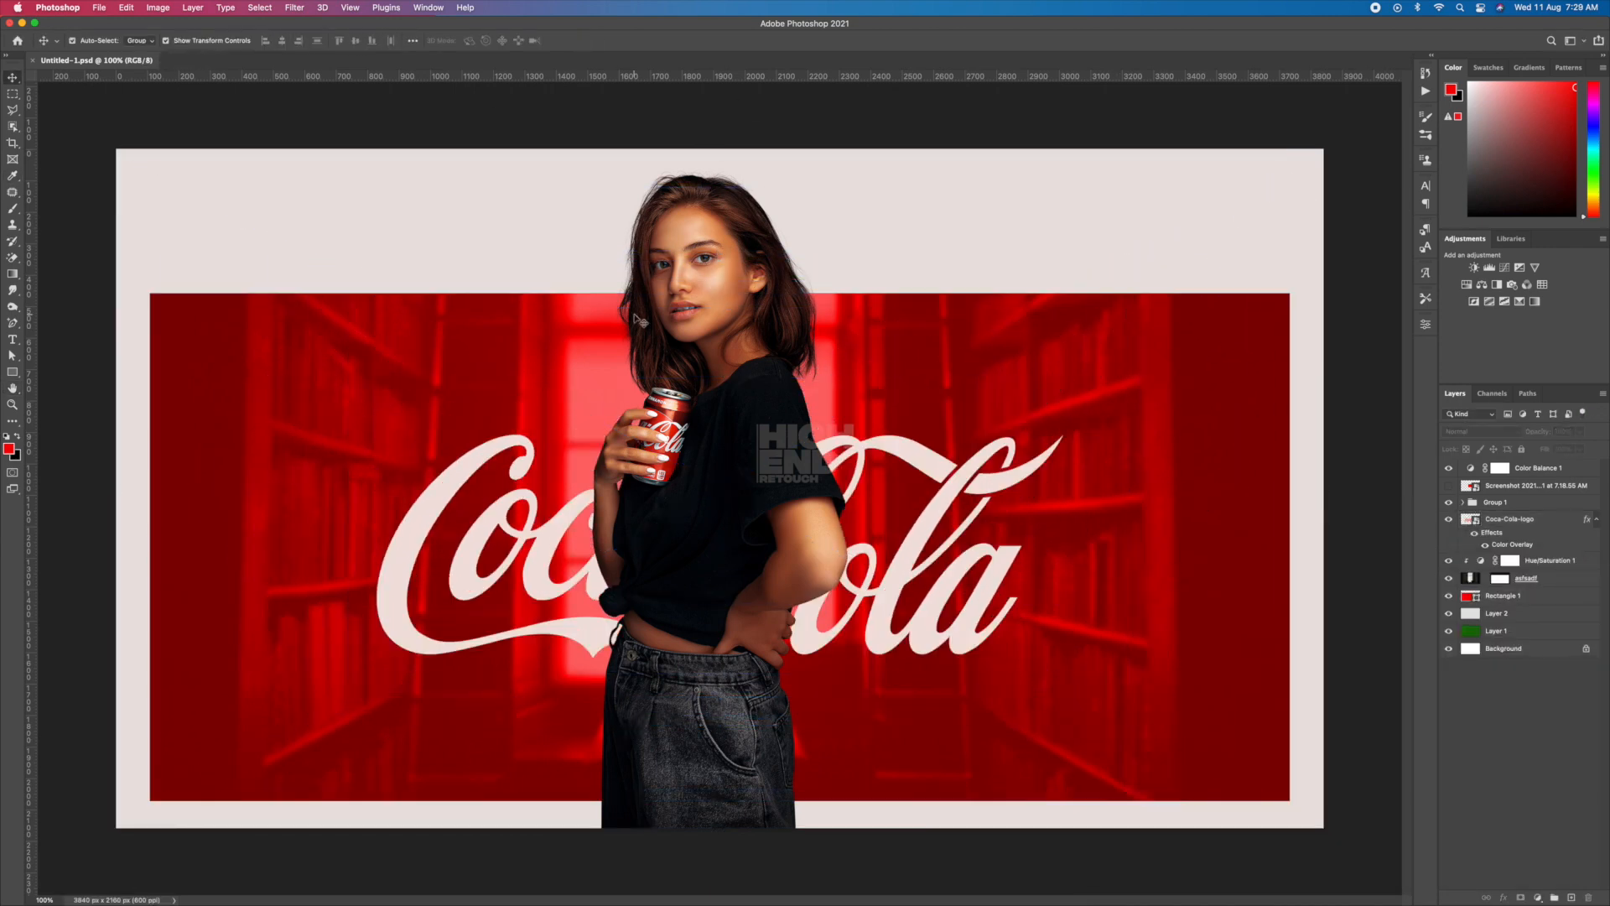
Add the text "Open Happiness" above the red banner and set its font to Aqua Grotesque.
left_click(14, 339)
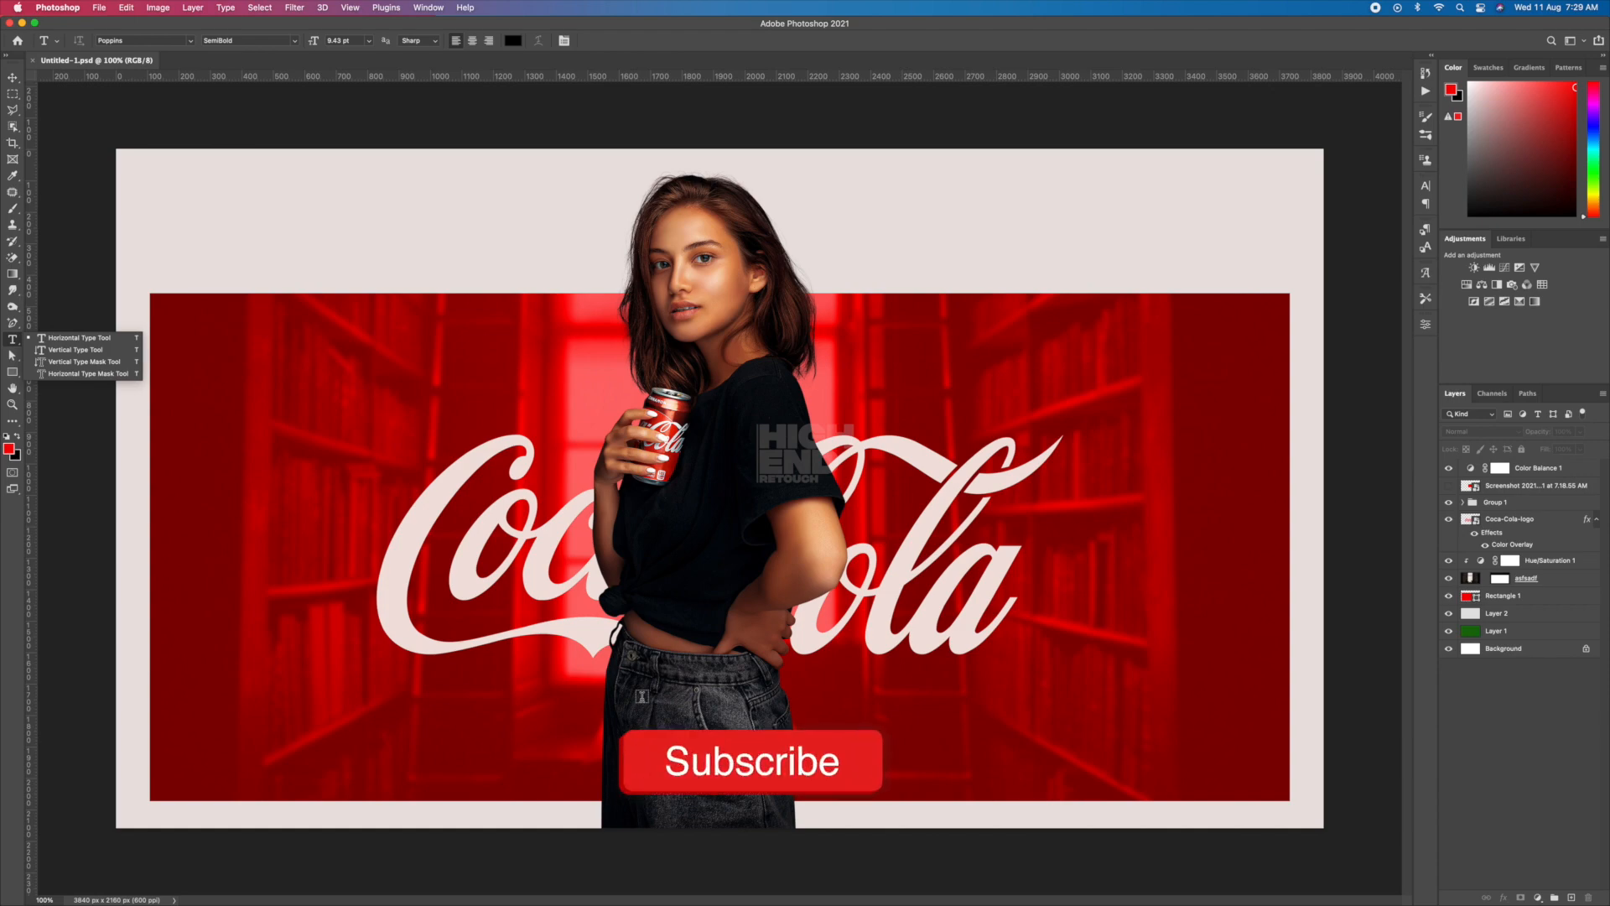
type("Open Happ")
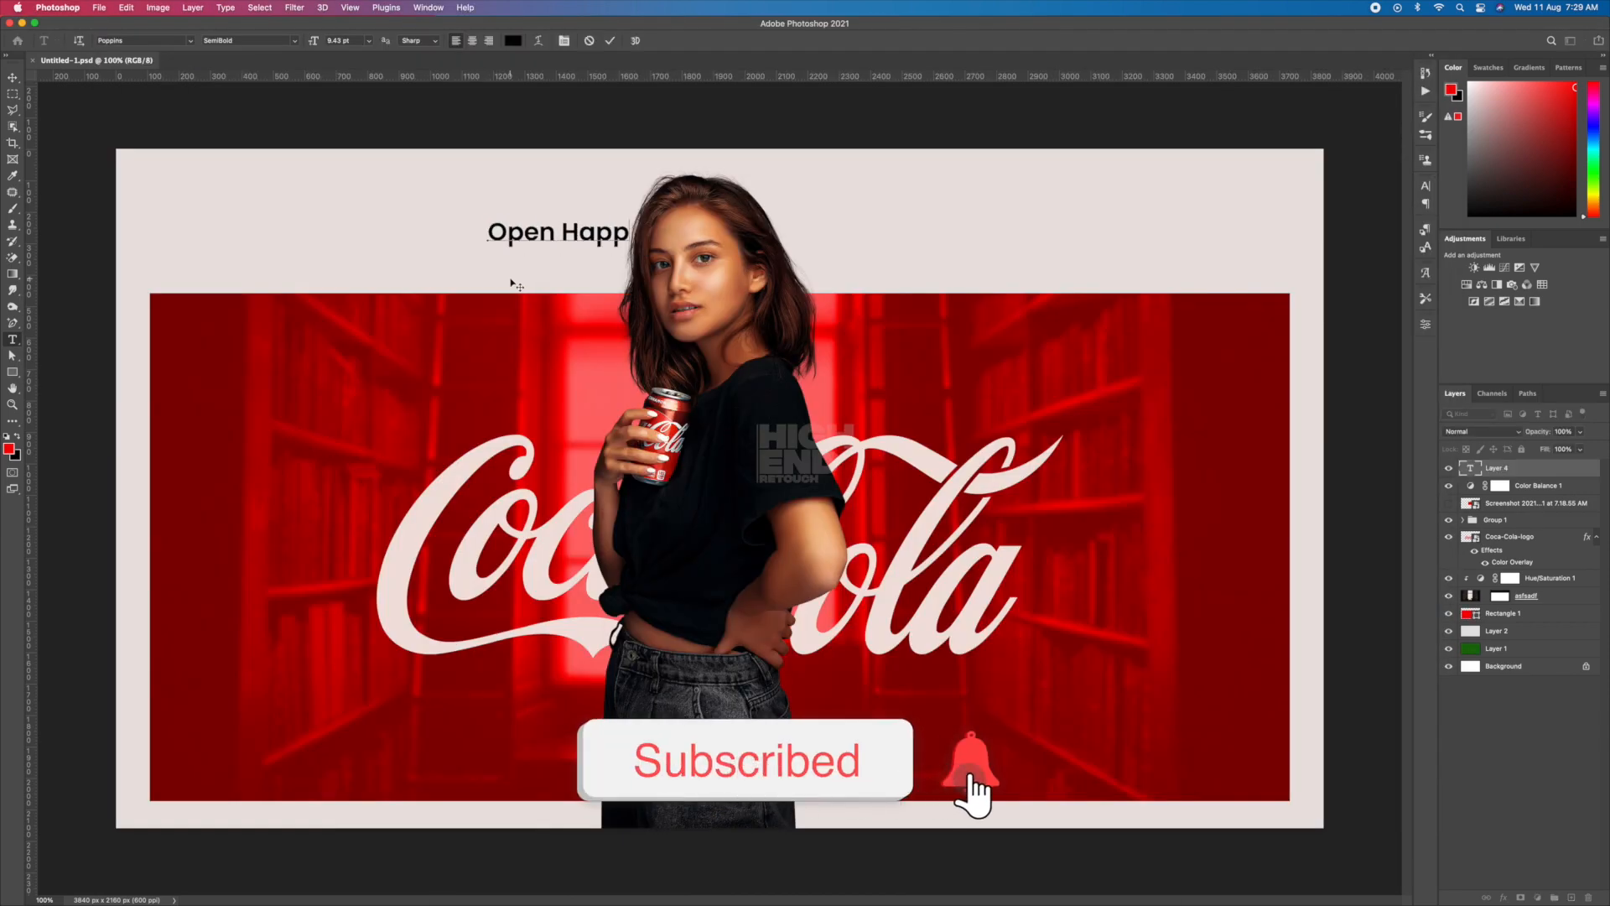
type("iness")
key("super+a")
left_click(191, 40)
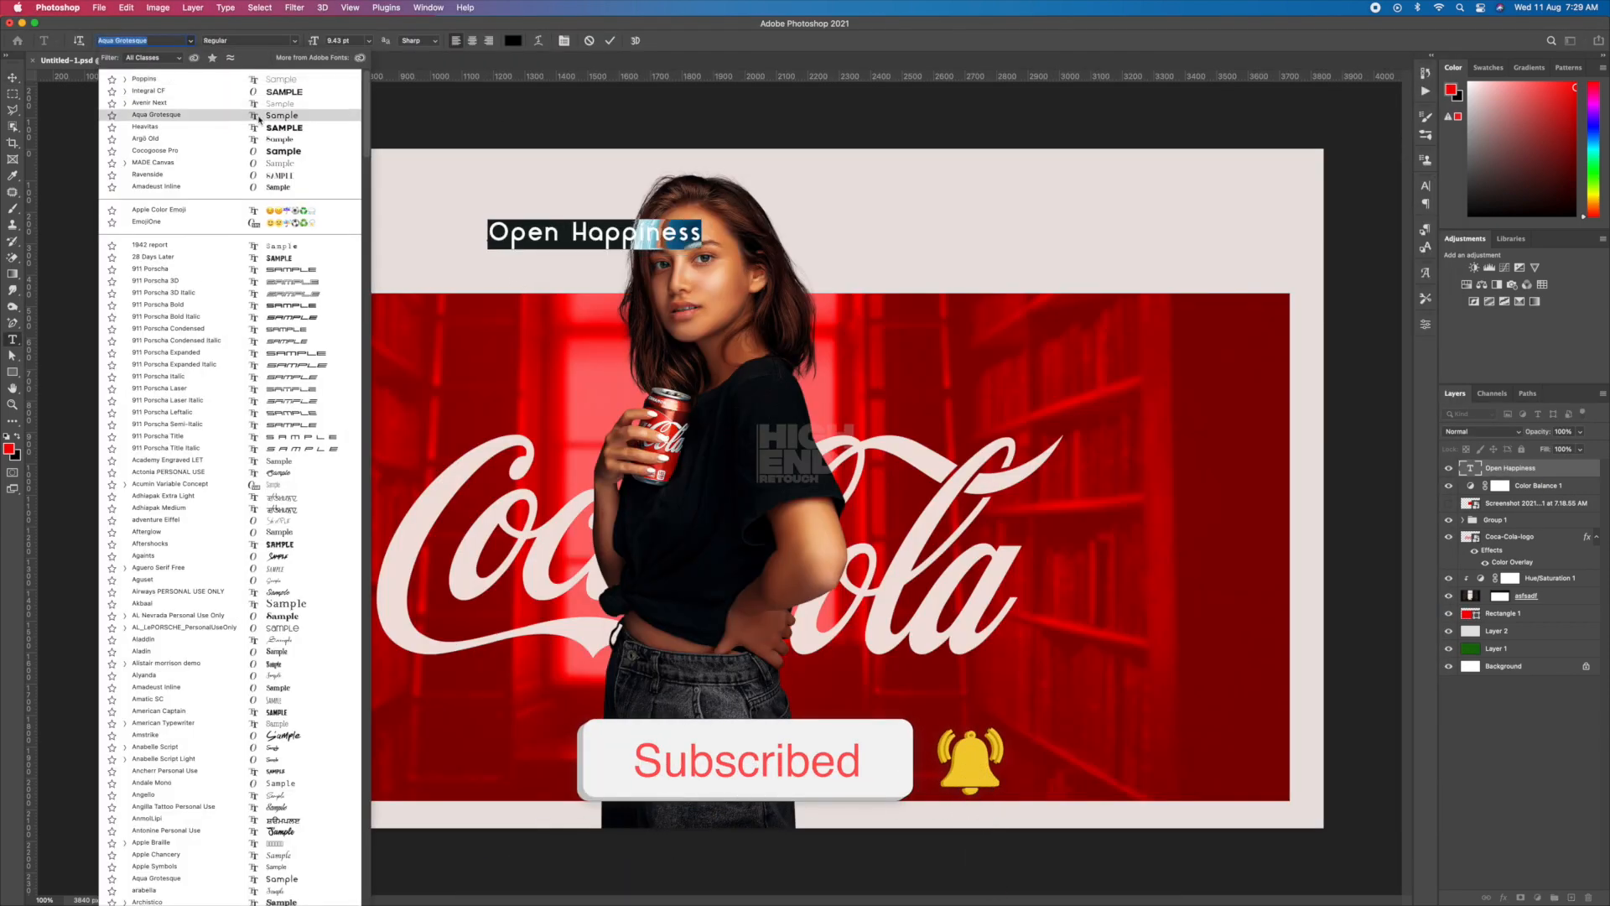
left_click(258, 116)
Set the Open Happiness text in all caps and colour it dark red, sampled from the banner.
left_click(1426, 186)
left_click(1319, 275)
left_click(1393, 259)
left_click_drag(1162, 566, 1124, 541)
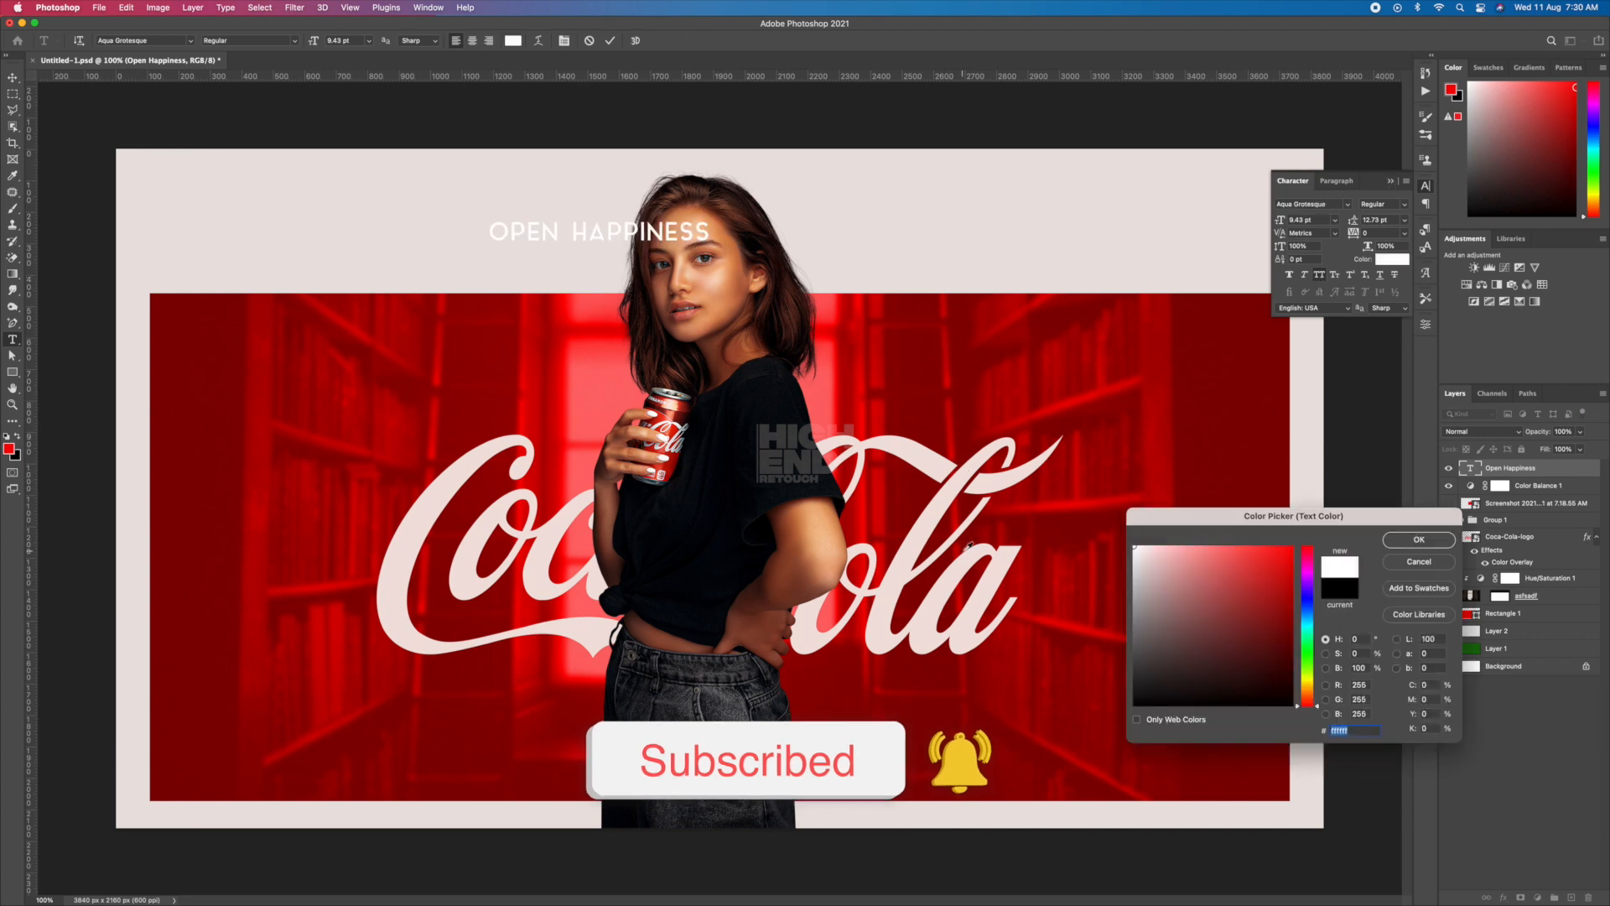
left_click(963, 551)
left_click(1419, 539)
Move the Open Happiness heading above the banner's left end, aligned with the rectangle's left edge.
left_click(1426, 186)
left_click(12, 77)
left_click_drag(554, 232, 216, 224)
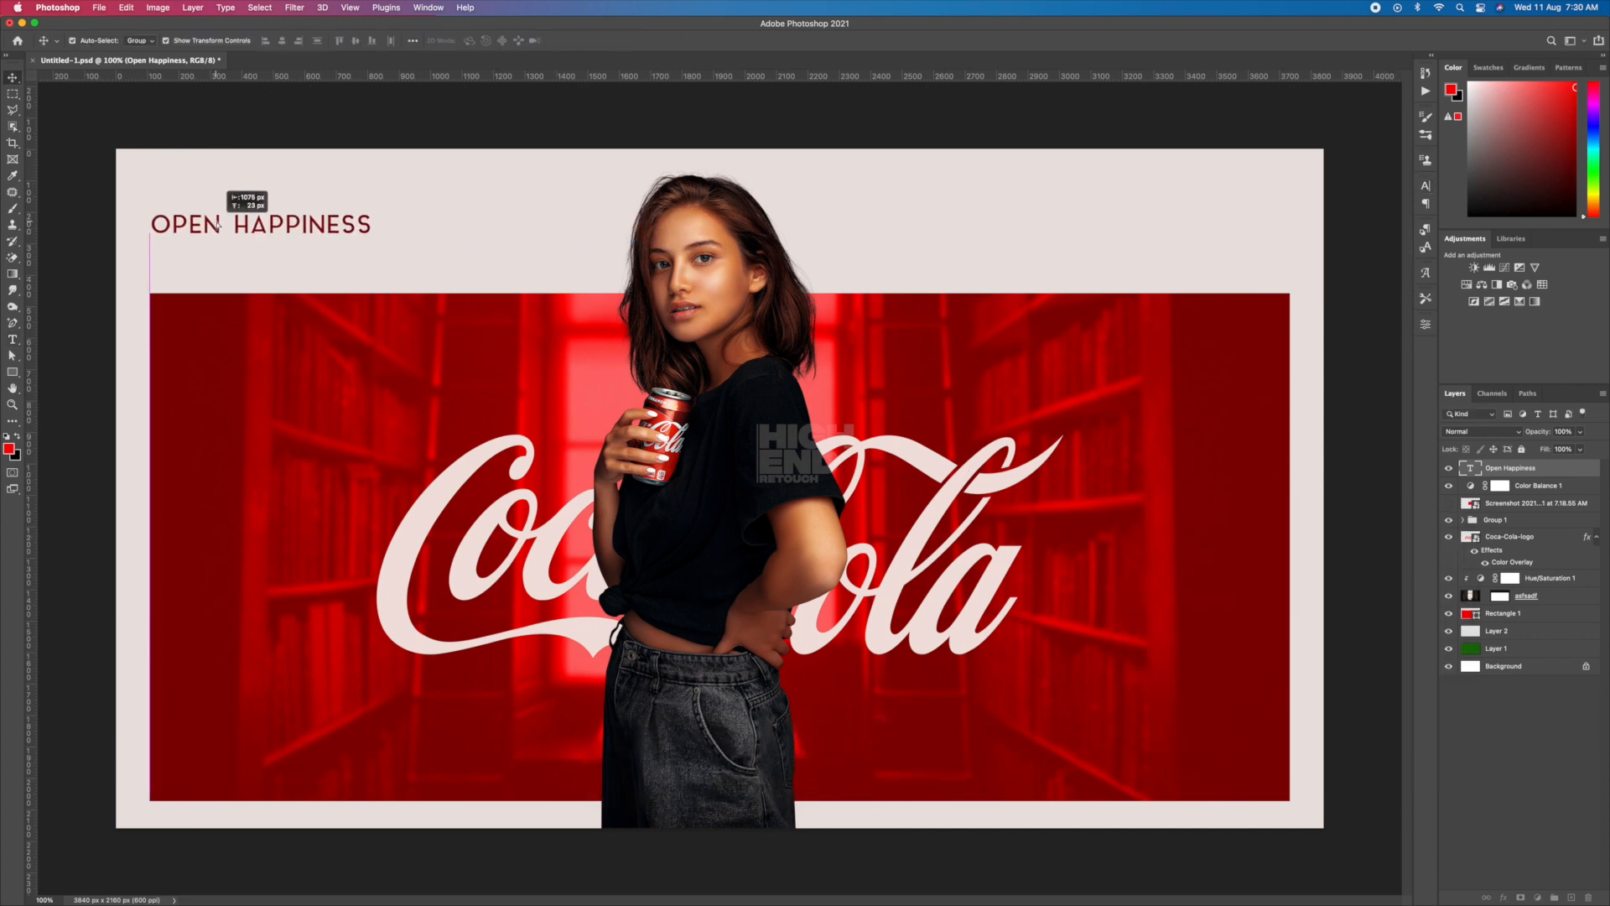
Set the Open Happiness text colour to #830000 and save the document.
double_click(216, 224)
left_click(513, 40)
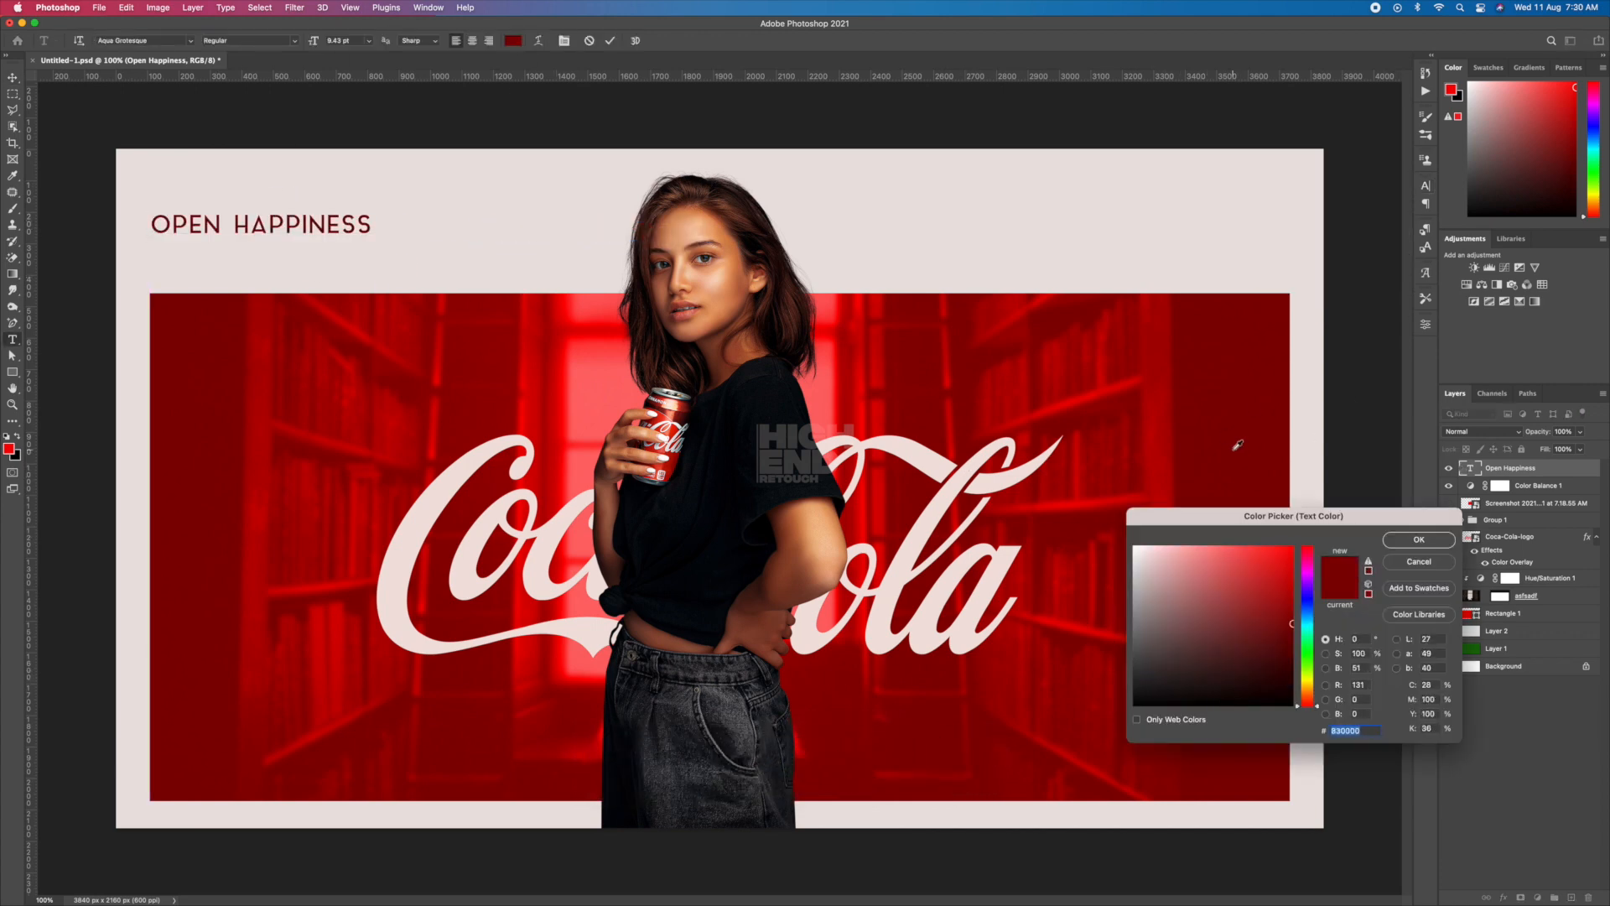
key("Return")
left_click(13, 79)
key("super+s")
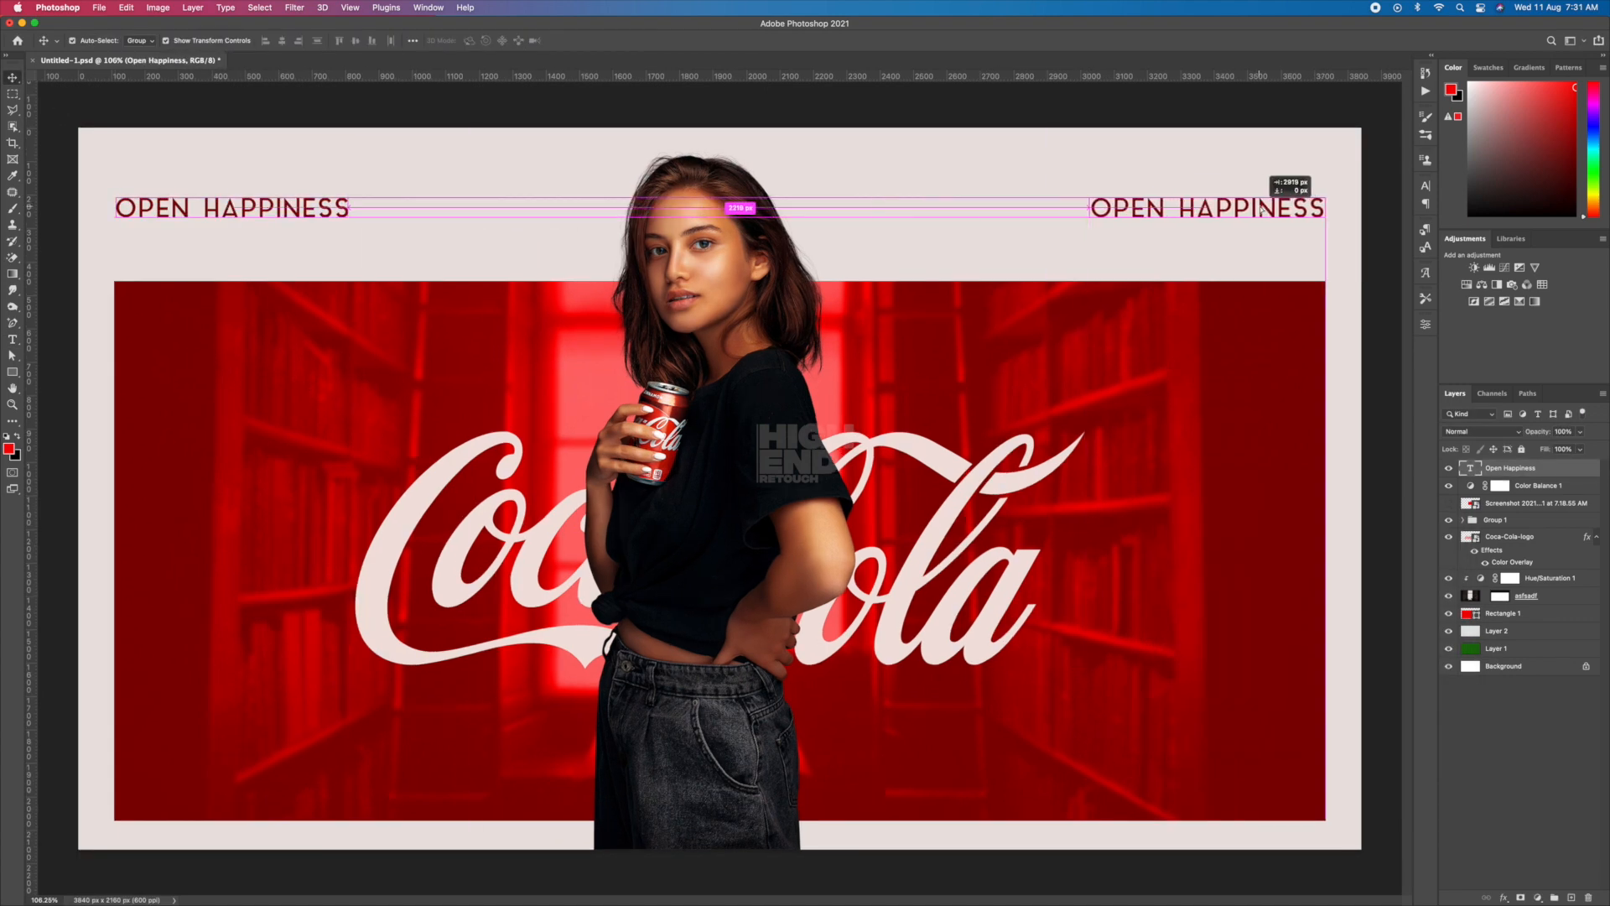
Change the duplicated heading's text to CINNAMON and right-align it.
double_click(1470, 468)
type("CINNAMON")
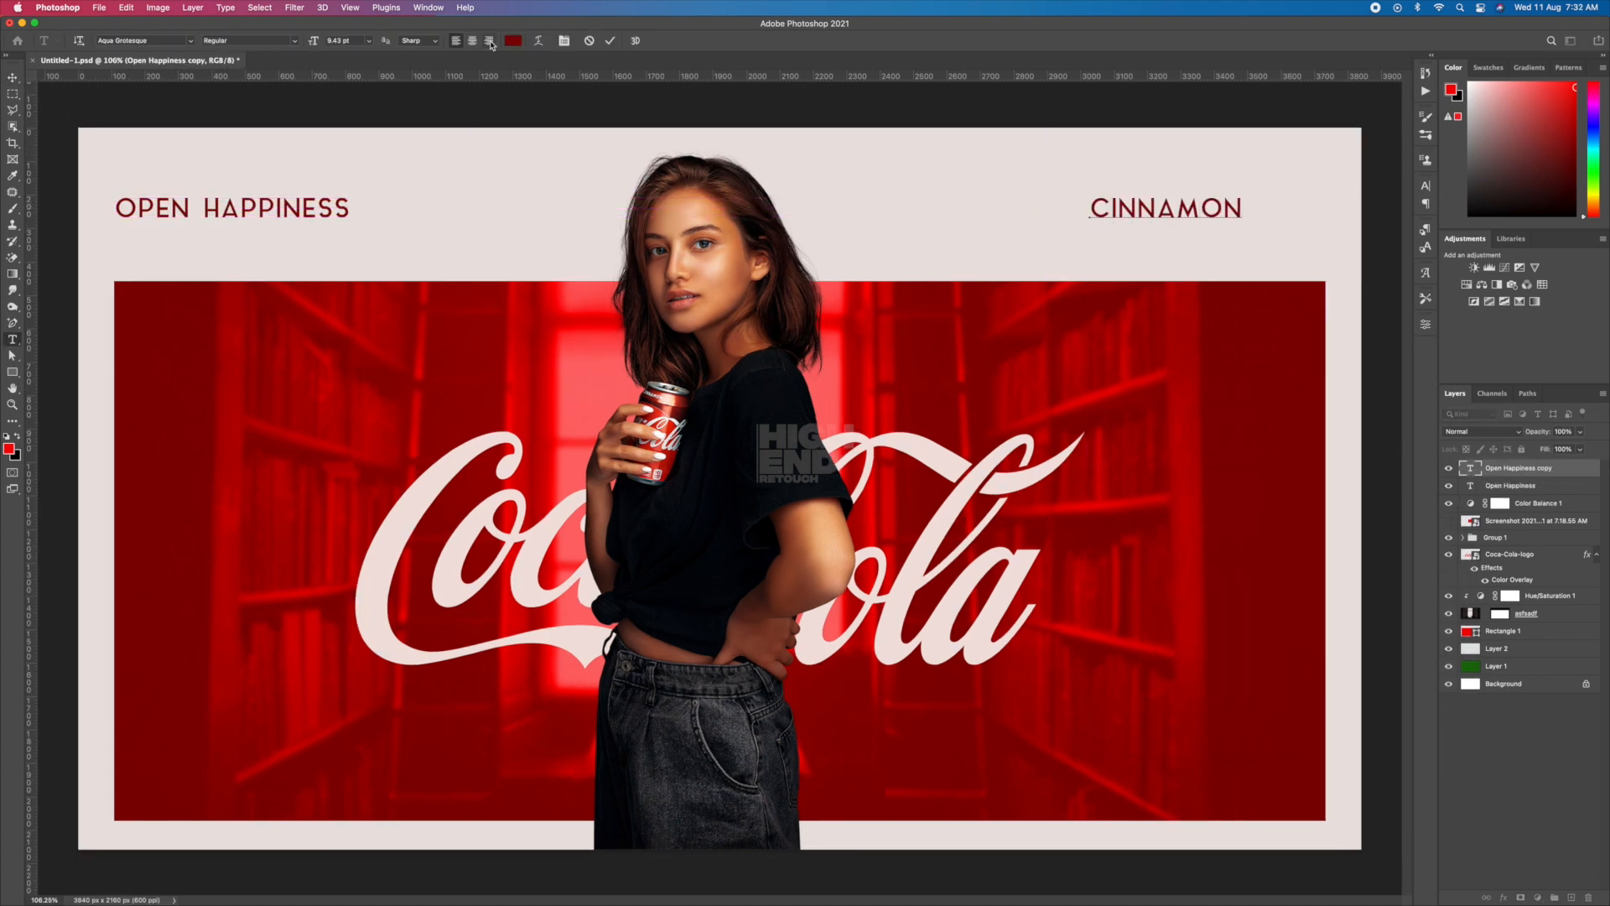
left_click(490, 42)
left_click(12, 78)
Move the CINNAMON heading flush with the red rectangle's right edge, and save the document.
left_click_drag(1059, 208, 1297, 208)
left_click(1384, 226)
key("super+s")
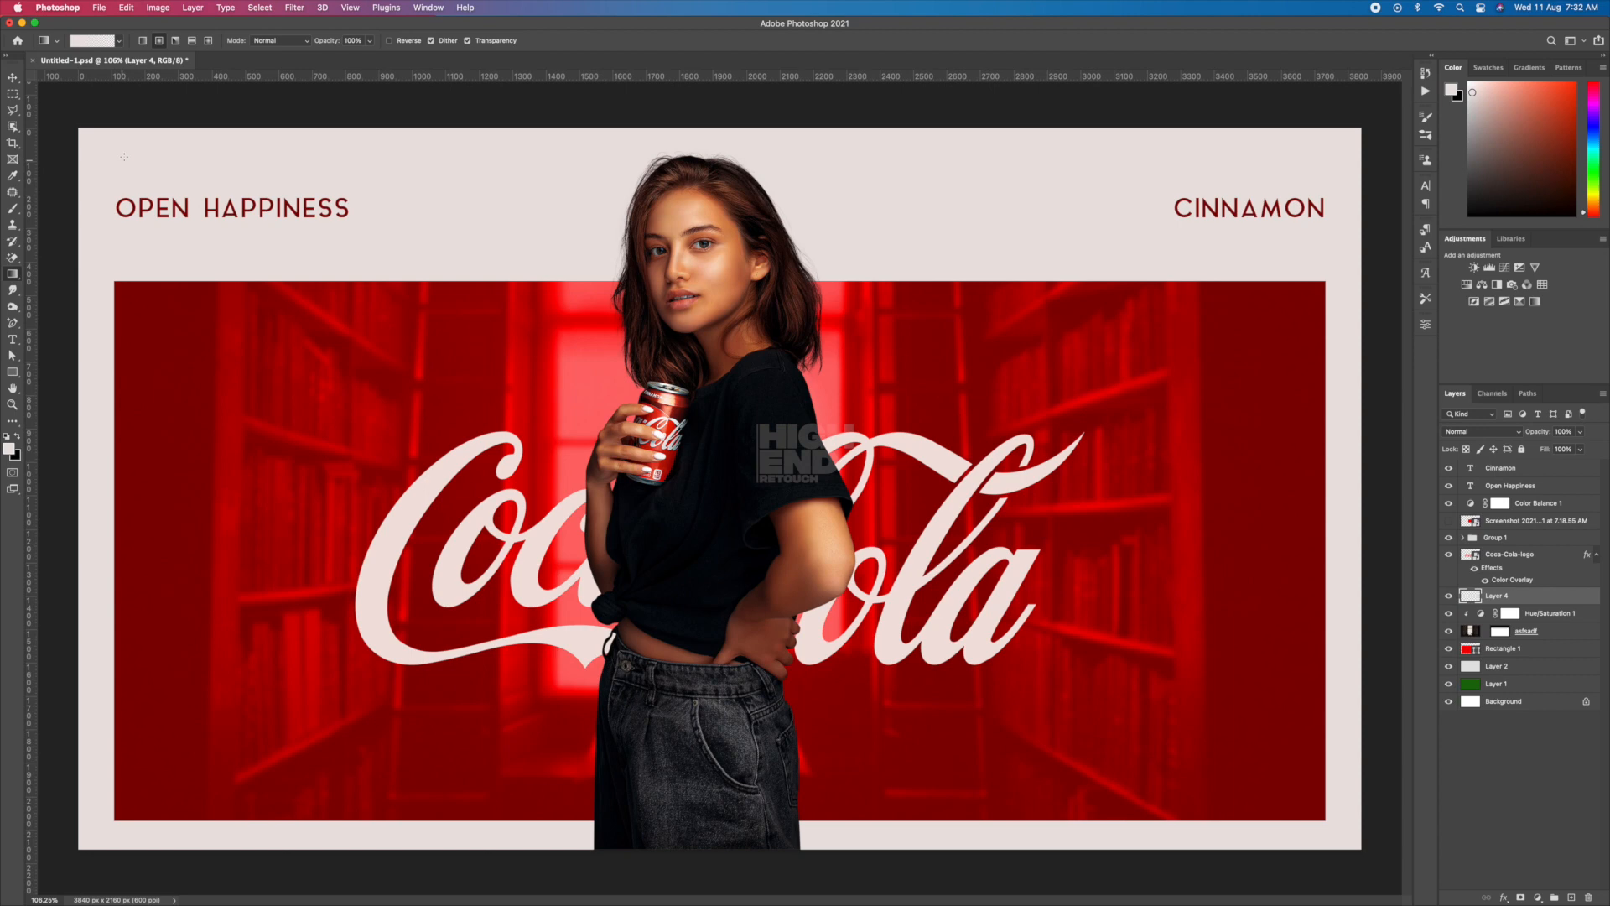
Enlarge the soft white glow on Layer 4 behind the model, centre it on her and set its opacity to 50%.
key("v")
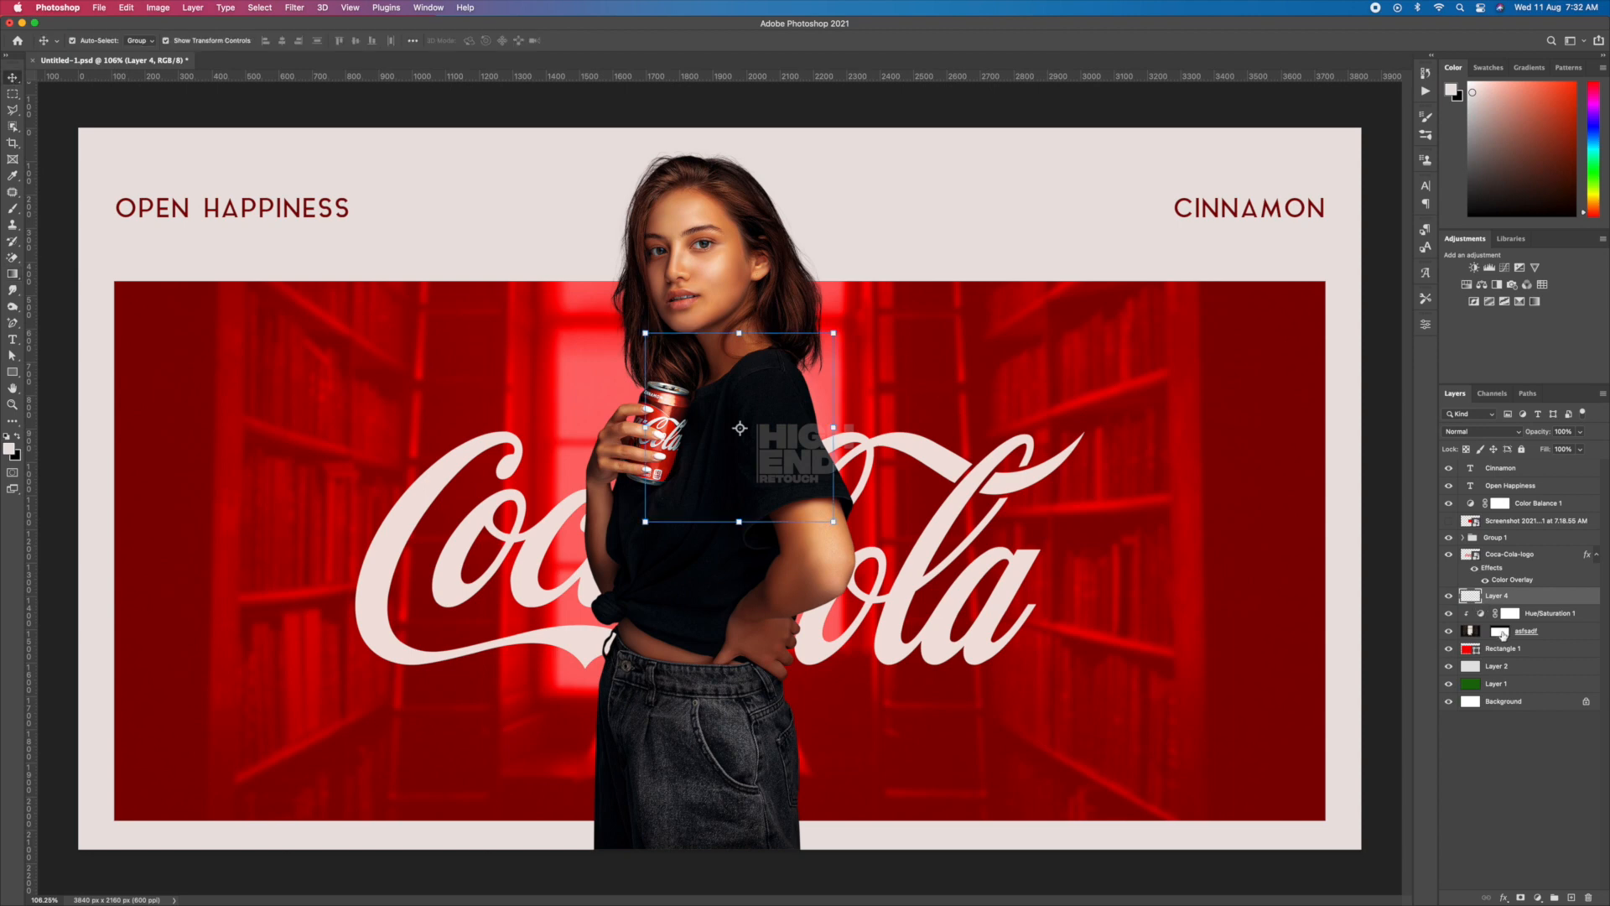
left_click_drag(833, 333, 1263, 195)
mouse_move(925, 382)
left_mouse_down()
mouse_move(911, 369)
mouse_move(901, 397)
left_mouse_up()
key("Return")
key("5")
left_click(1398, 470)
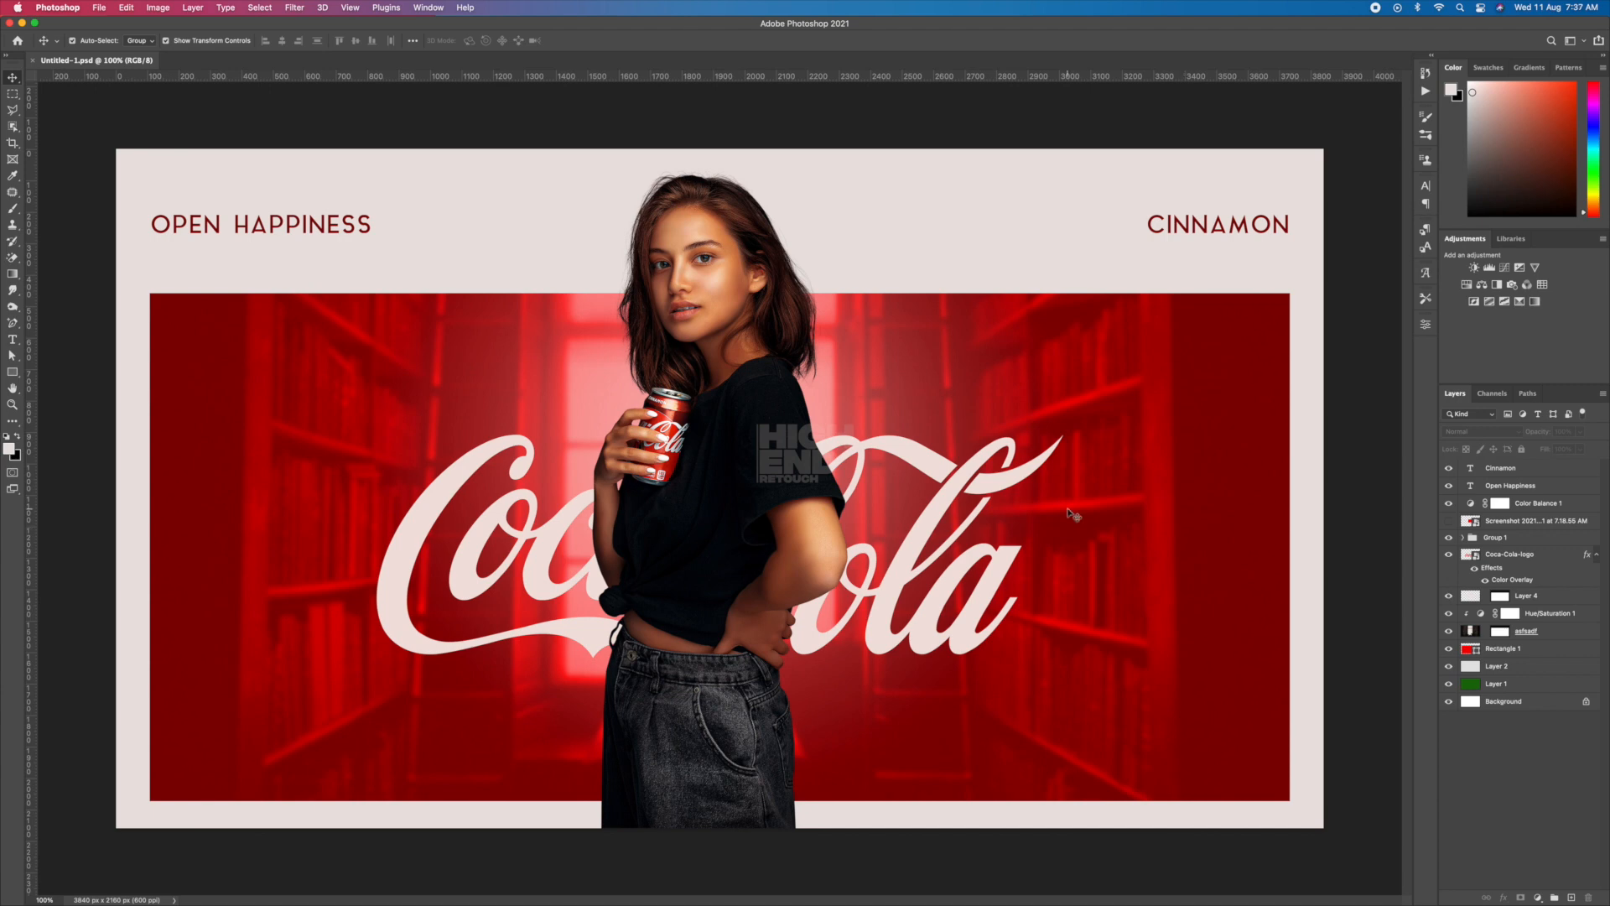
Add a Selective Color adjustment layer above the headings and fine-tune one of its colour ranges.
left_click(1537, 898)
left_click(1558, 882)
left_click(1331, 375)
left_click(1308, 328)
left_click_drag(1318, 448, 1310, 449)
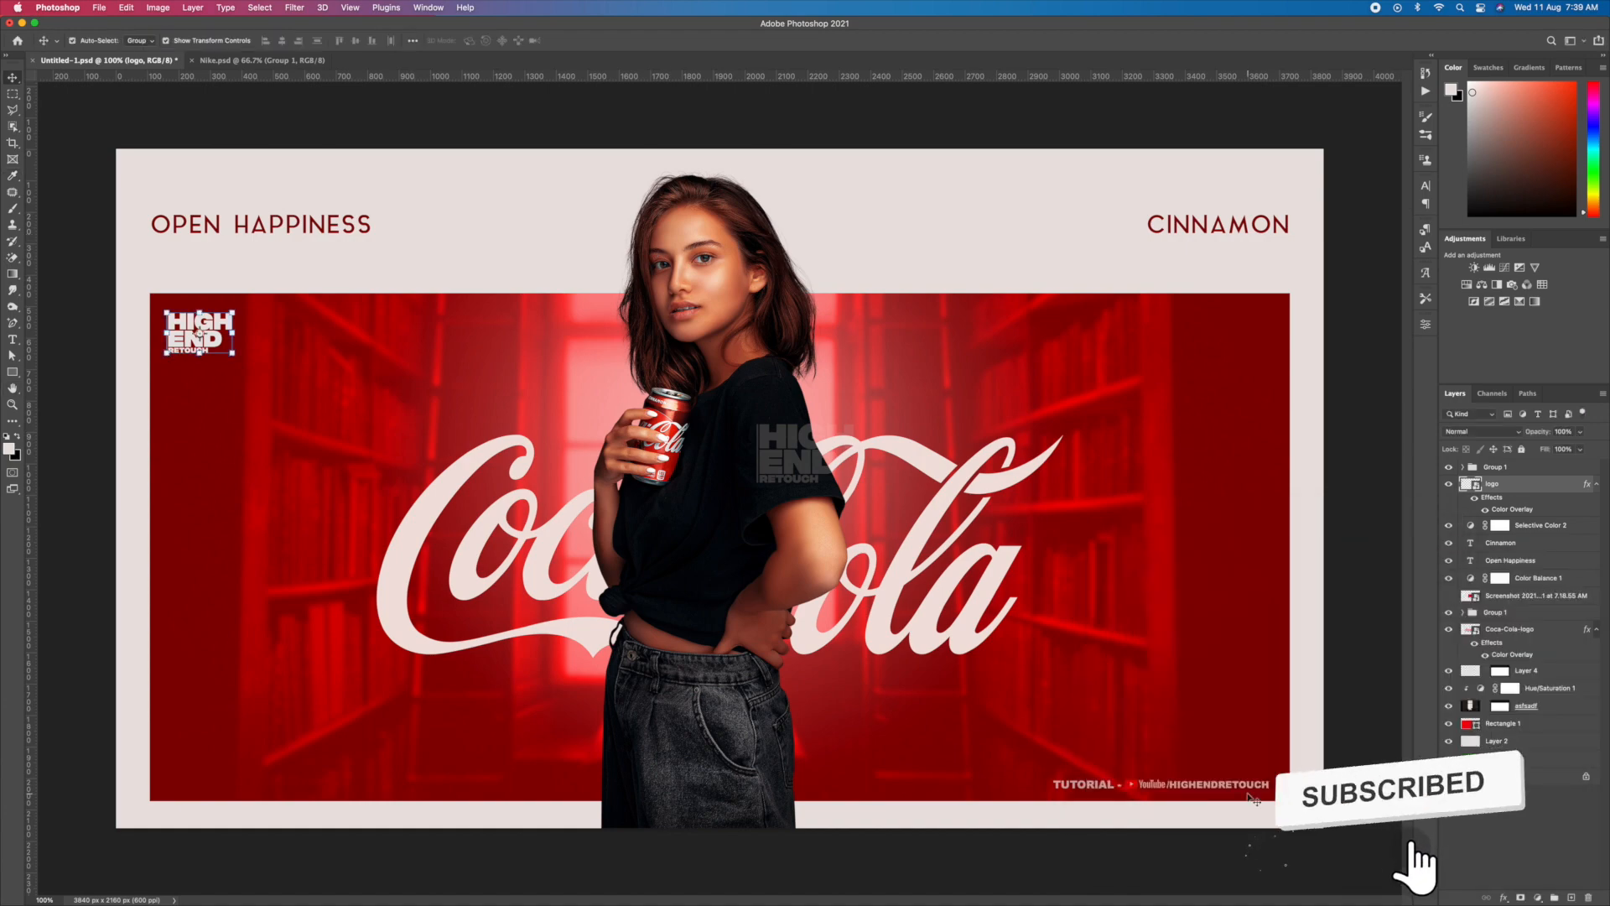
Move the tutorial credit line into the pale strip below the red rectangle, aligned with its right edge.
key("ctrl+t")
key("Escape")
mouse_move(1271, 791)
left_mouse_down()
mouse_move(1234, 789)
mouse_move(1277, 815)
left_mouse_up()
key("Return")
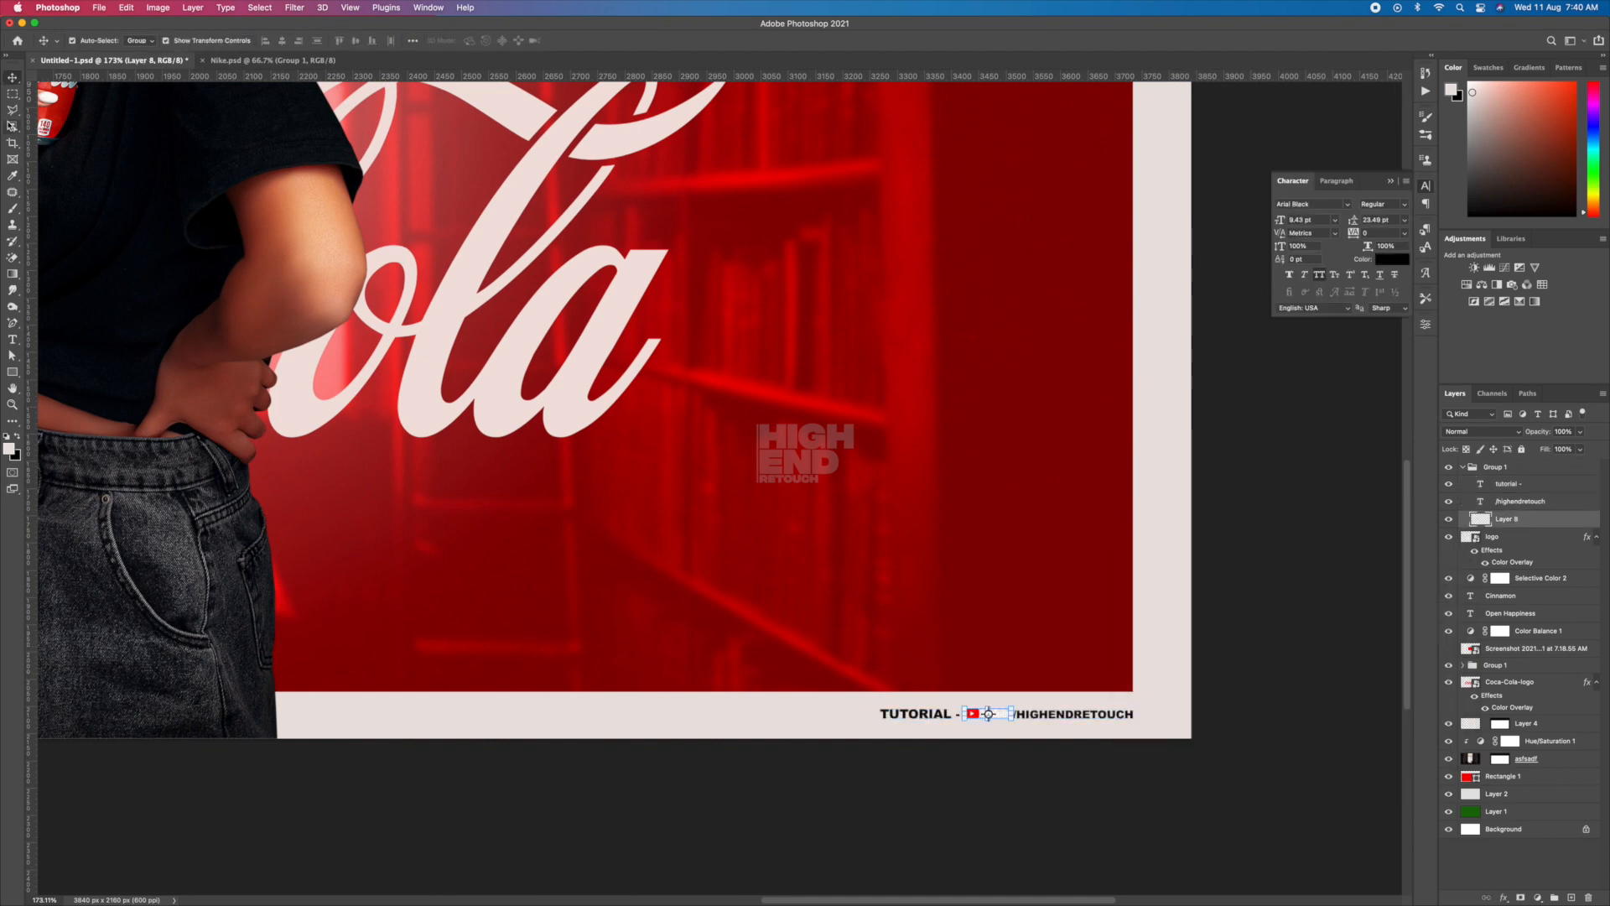
Isolate the white YouTube wordmark in the credit line and darken it with Hue/Saturation.
scroll(988, 714, "up", 5)
key("l")
key("super+u")
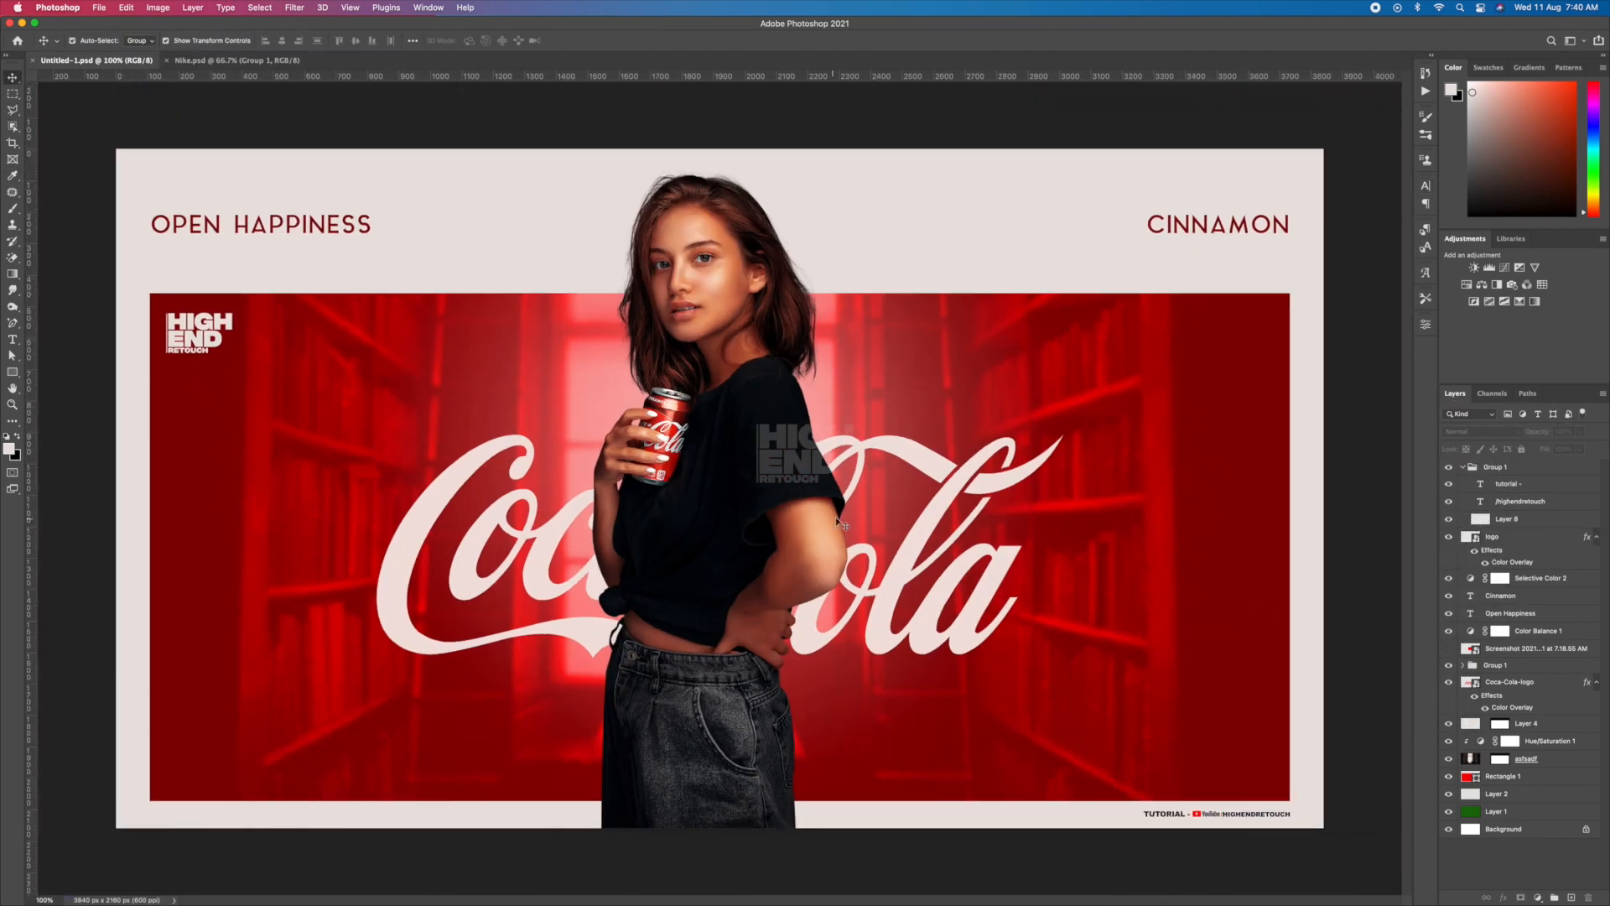
Add a new text line reading HIGH END RETOUCH in the pale area between the two headings.
key("t")
left_click(496, 255)
type("h")
Format the whole HIGH END RETOUCH line in Poppins Regular at 4 pt with 1300 tracking.
key("super+a")
left_click(1426, 186)
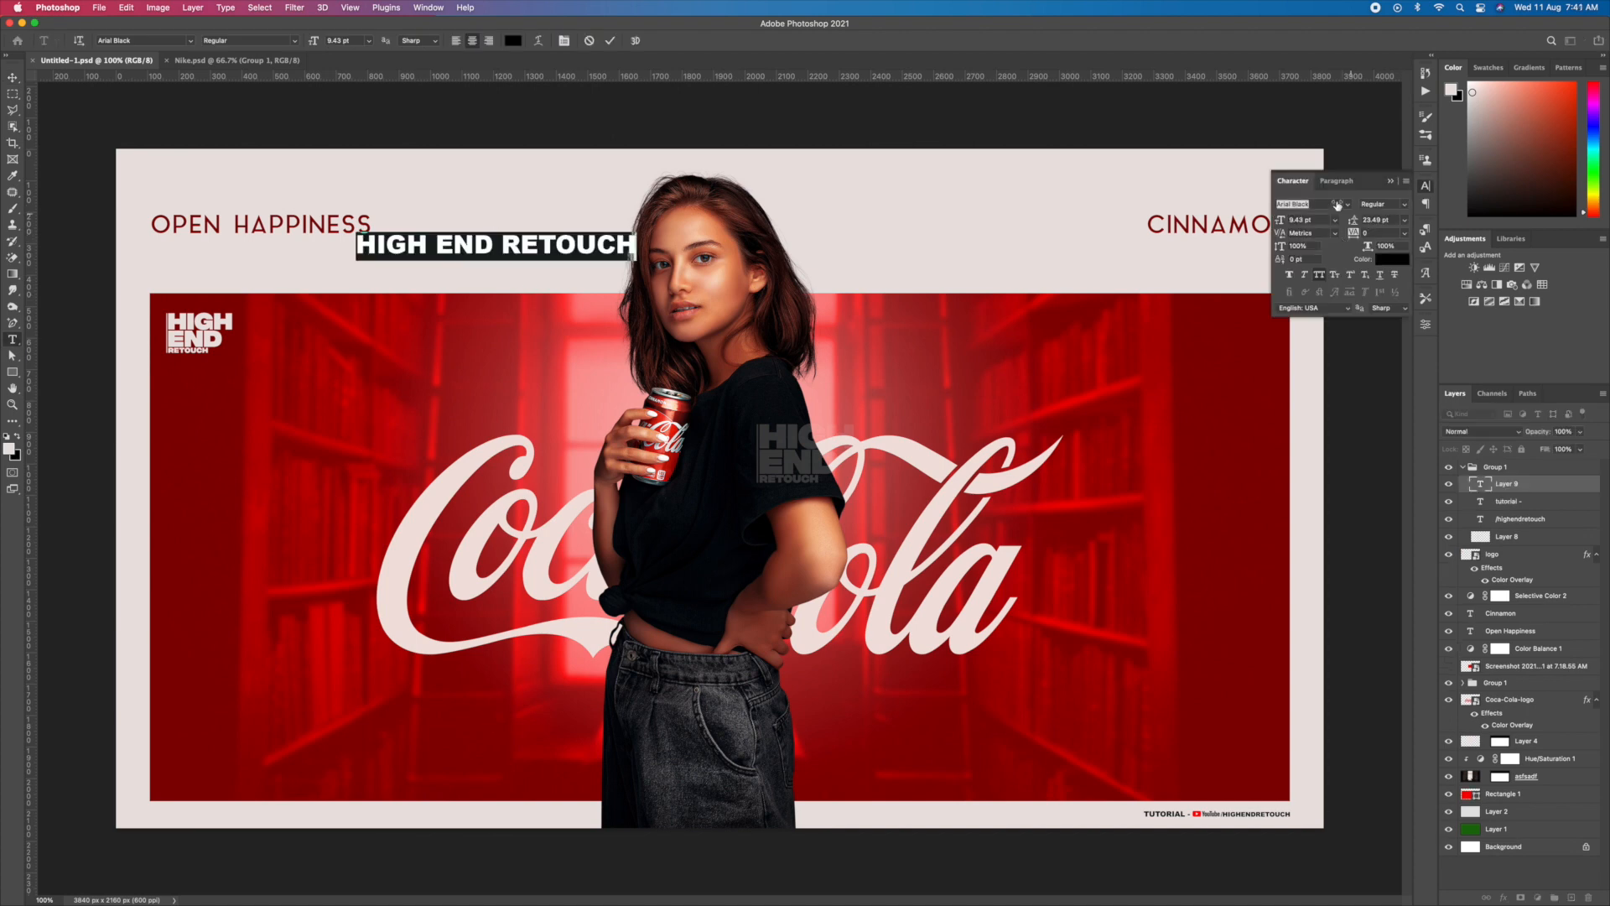
left_click(190, 40)
left_click(241, 97)
left_click(1280, 222)
type("41300v")
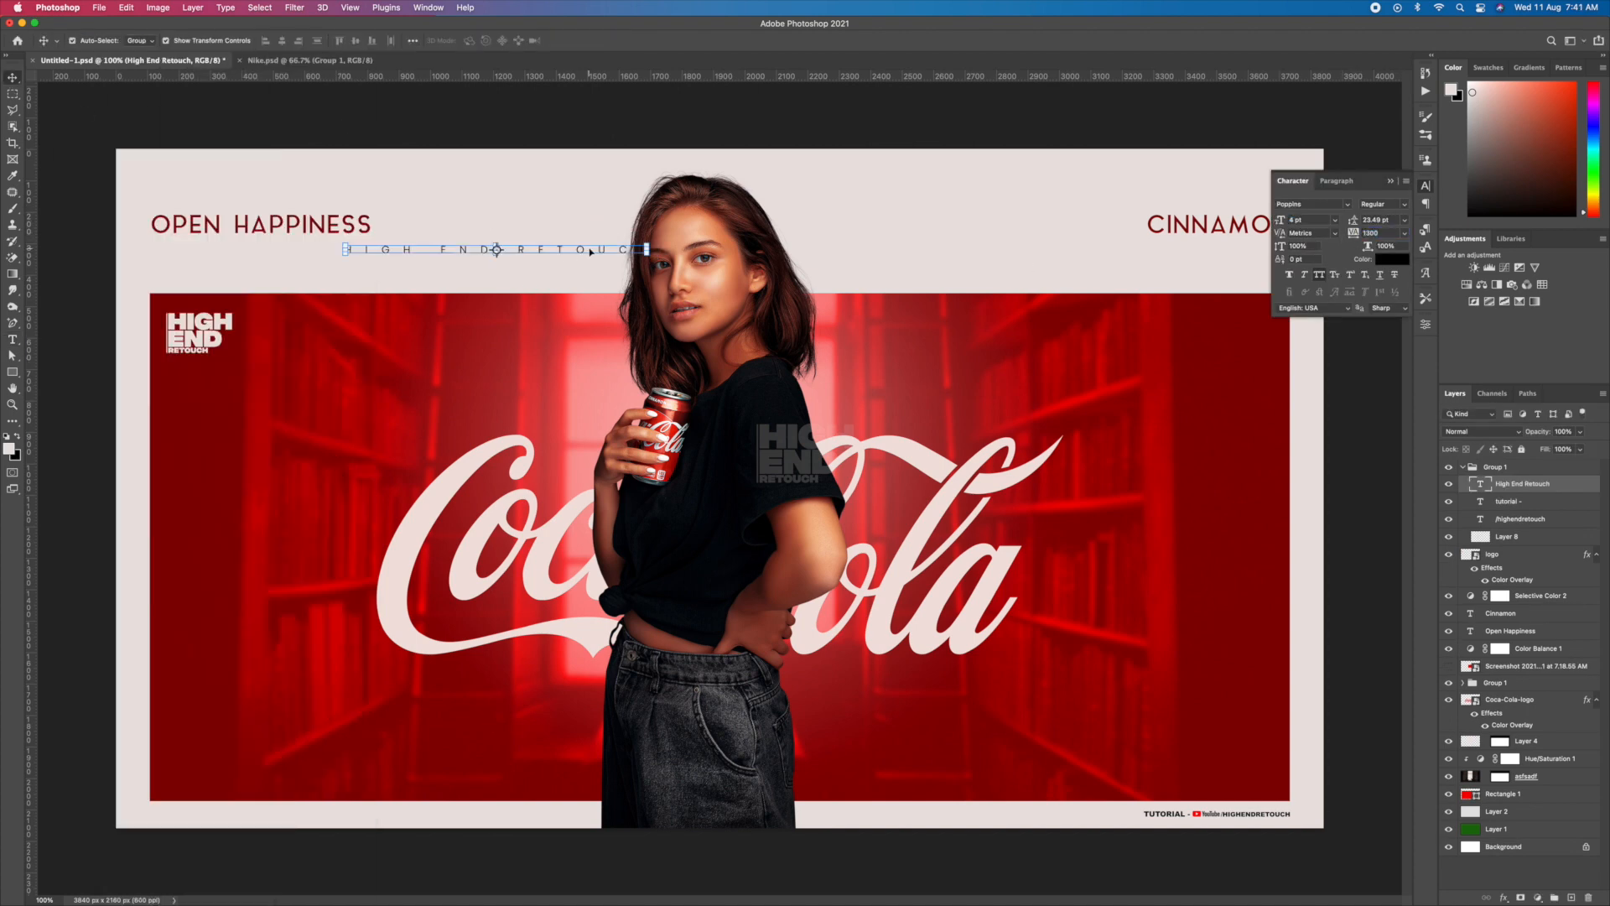
Take the High End Retouch text layer out of Group 1 to the top of the stack and place it across the model's jeans.
left_click_drag(591, 250, 800, 763)
key("super+z")
left_click(1535, 484)
left_click_drag(1535, 484, 1531, 460)
left_click(1463, 484)
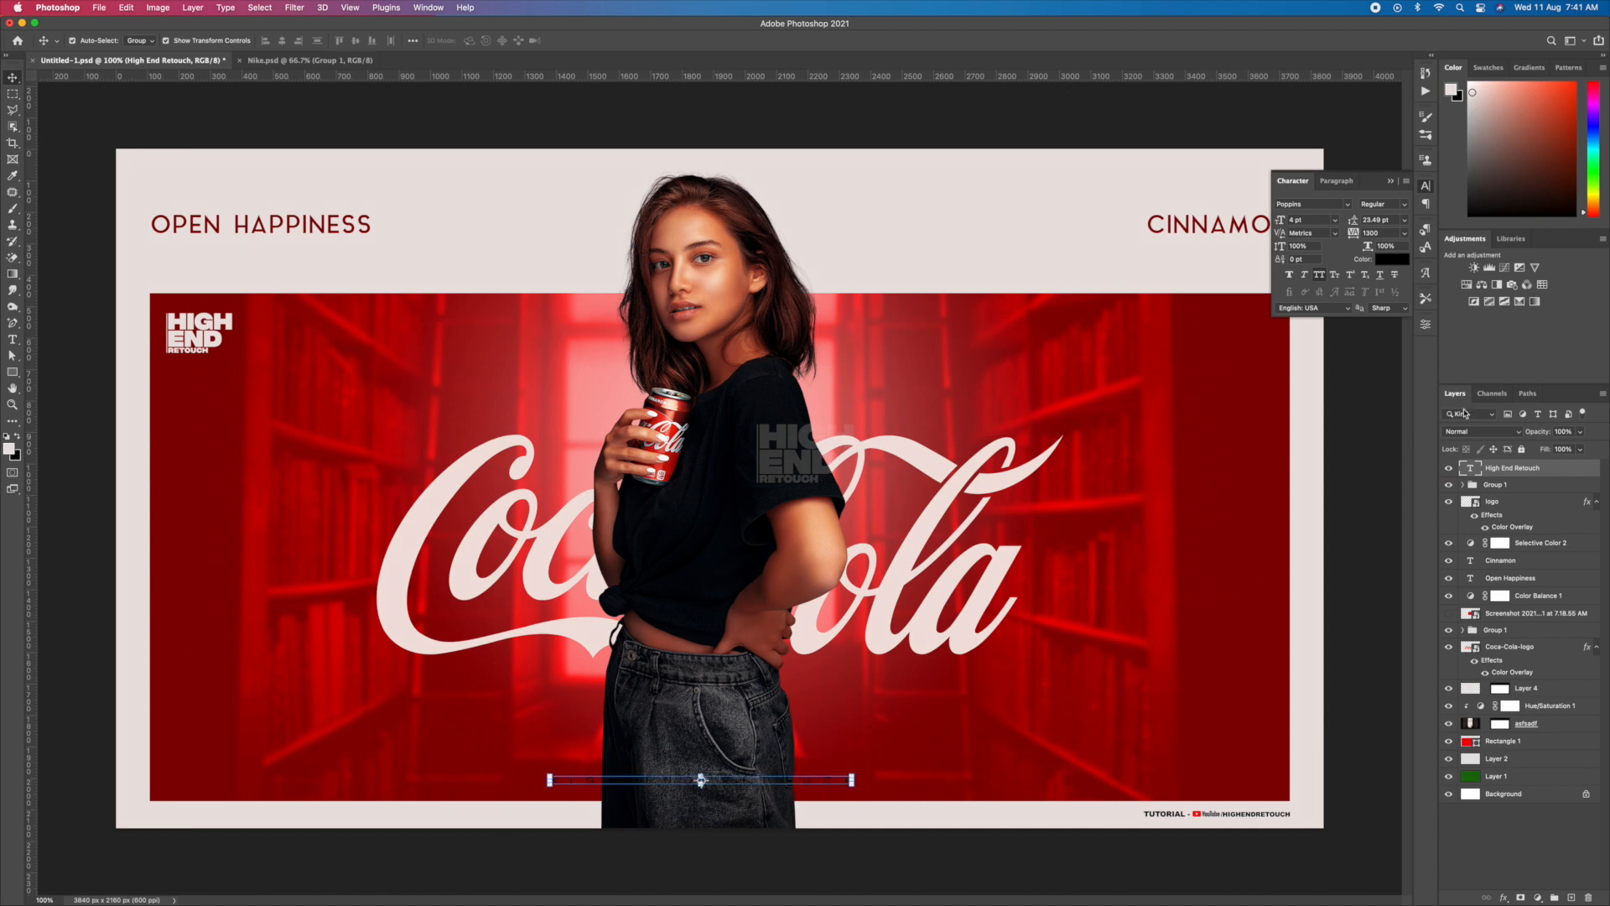